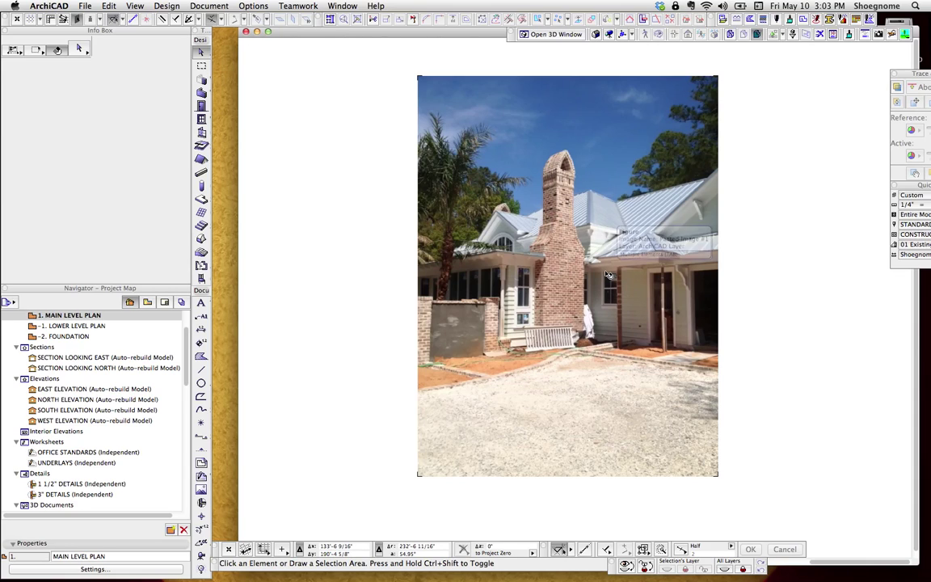
# Look over the photo of the brick chimney and the chimney elevation drawn in fills beside it
pyautogui.click(556, 211)
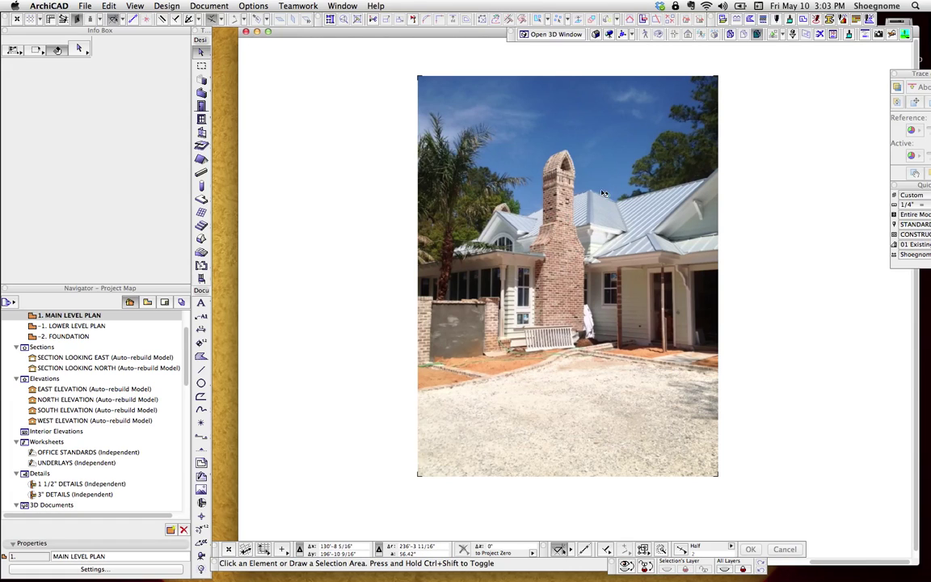
pyautogui.click(518, 172)
pyautogui.press('super+d')
pyautogui.click(407, 191)
pyautogui.click(404, 191)
pyautogui.hscroll(-5, 610, 206)
pyautogui.click(660, 227)
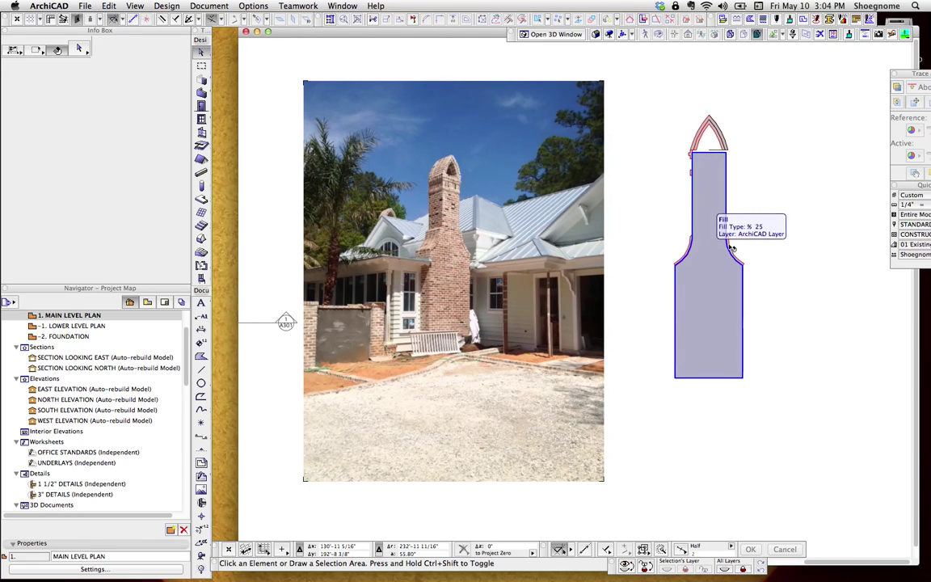
pyautogui.scroll(1, 577, 243)
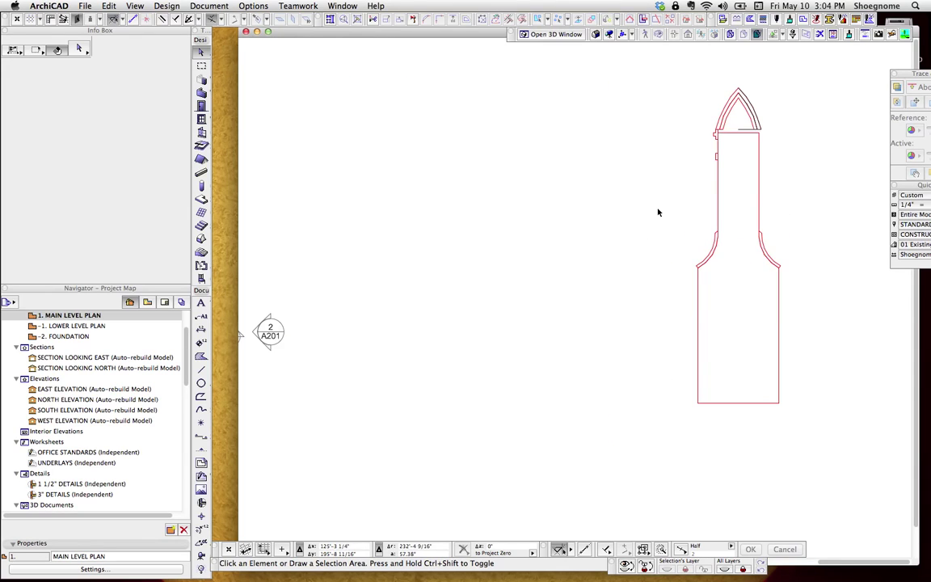
# Inspect the fills of the chimney body, curved shoulders, pointed cap and side bands one by one against the photo
pyautogui.click(719, 295)
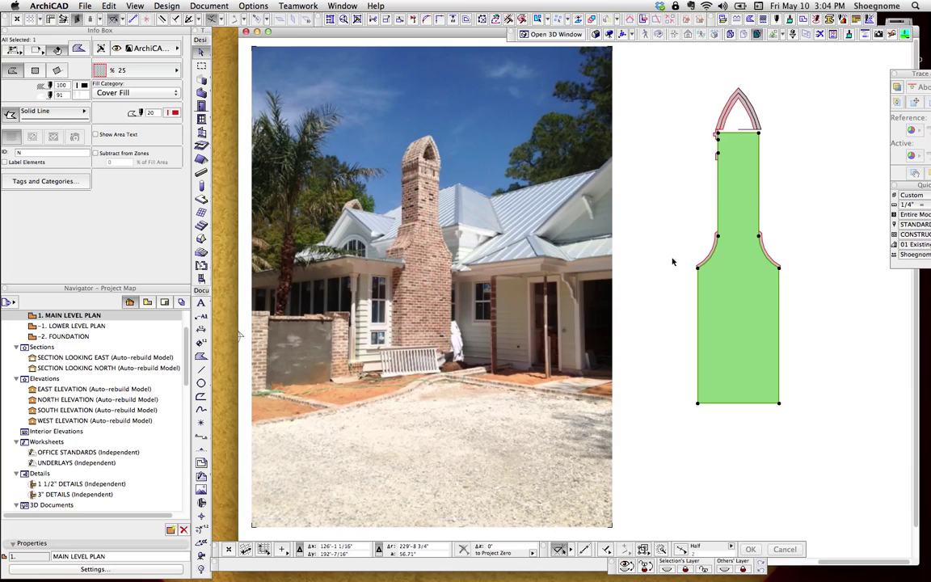
pyautogui.click(708, 248)
pyautogui.click(712, 247)
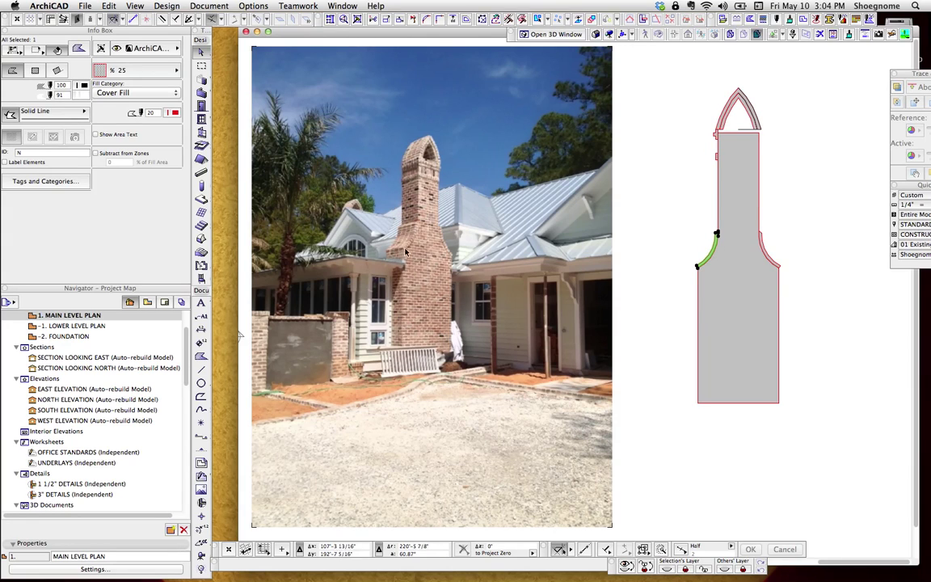
pyautogui.click(764, 248)
pyautogui.click(725, 115)
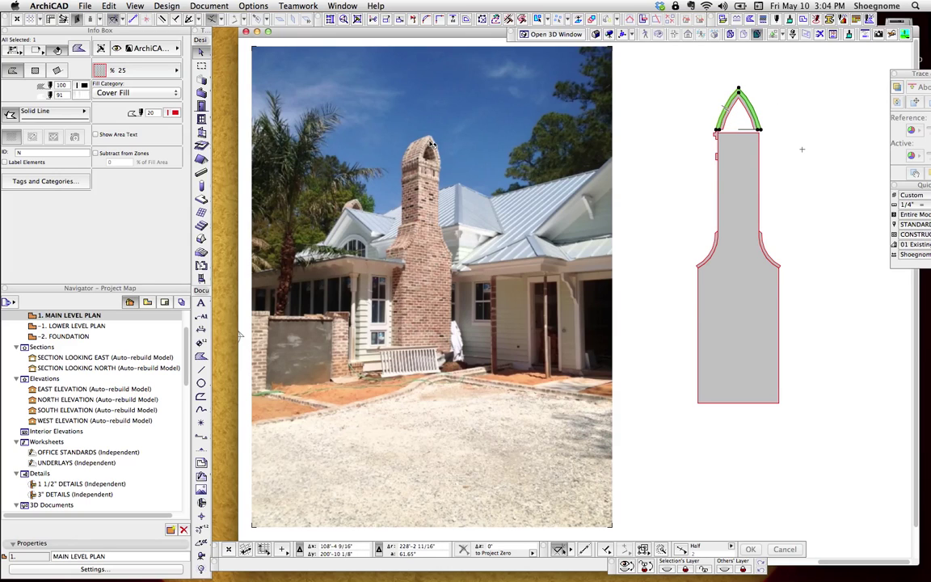
pyautogui.click(716, 139)
pyautogui.keyDown('shift'); pyautogui.click(716, 135); pyautogui.keyUp('shift')
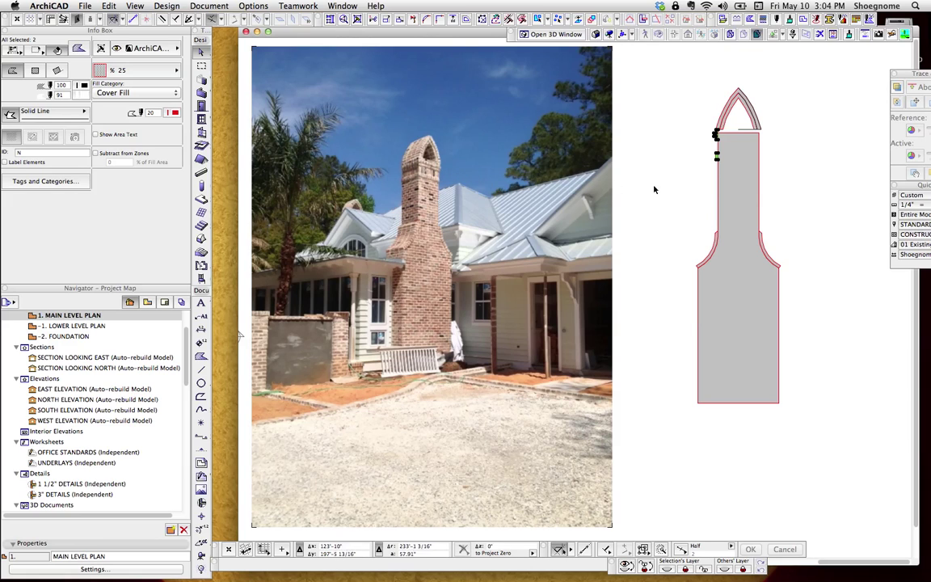
pyautogui.click(701, 188)
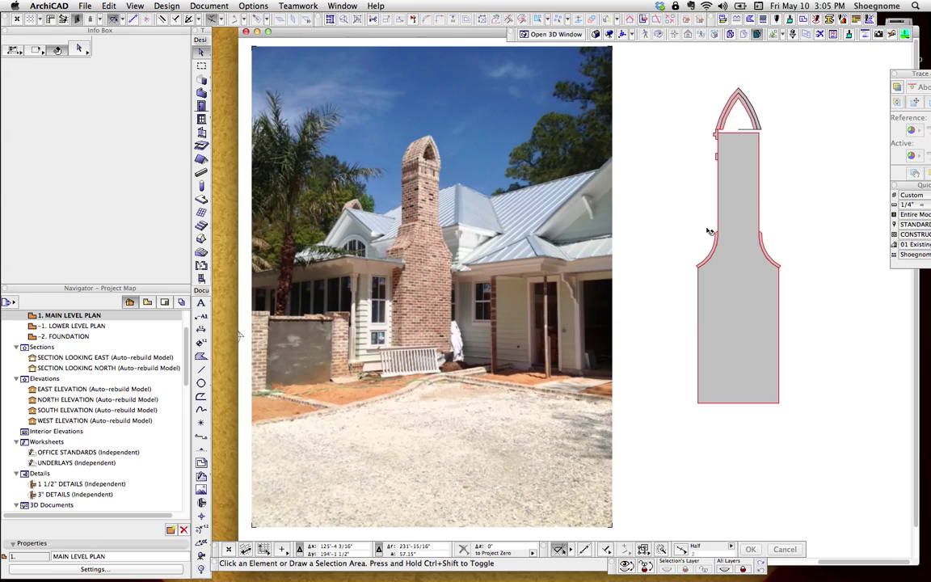
pyautogui.click(747, 202)
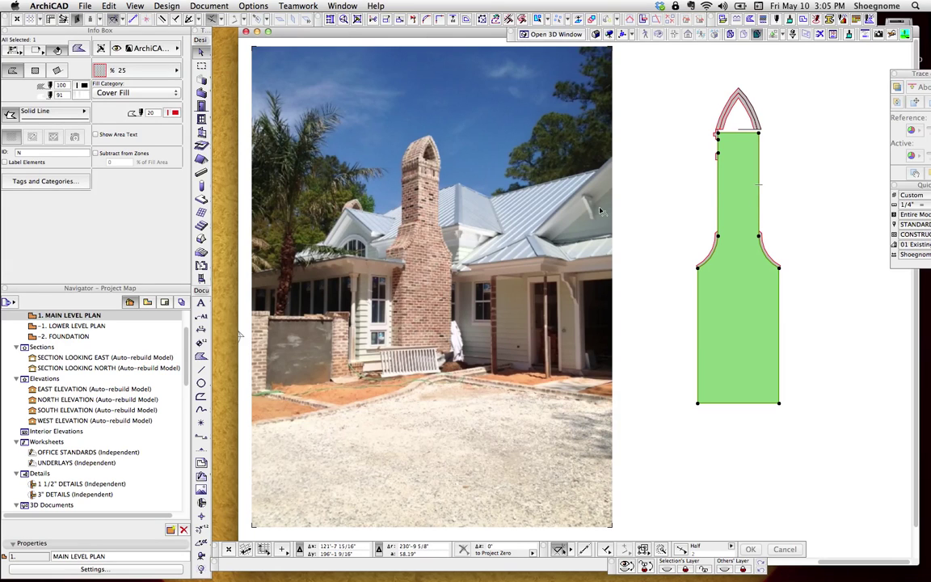
pyautogui.click(639, 228)
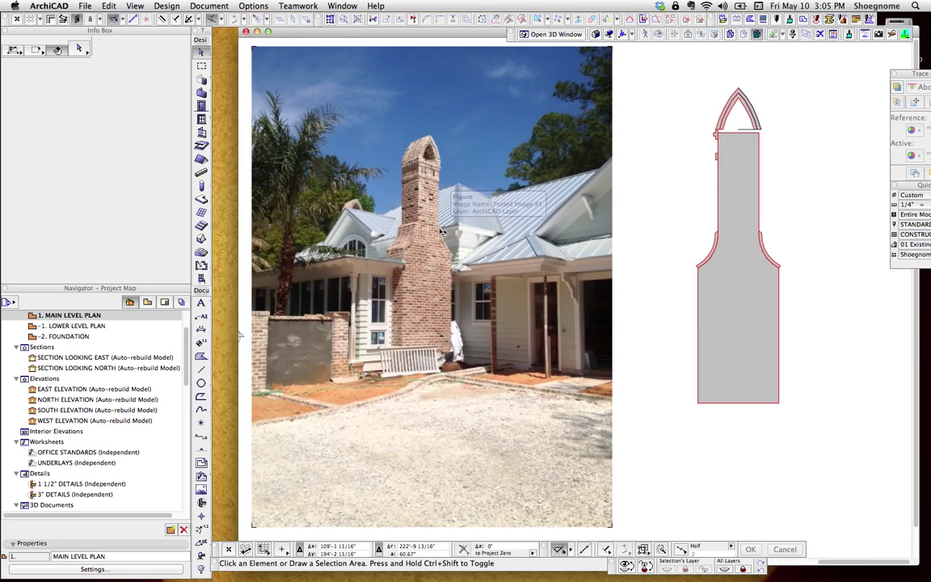
pyautogui.click(440, 232)
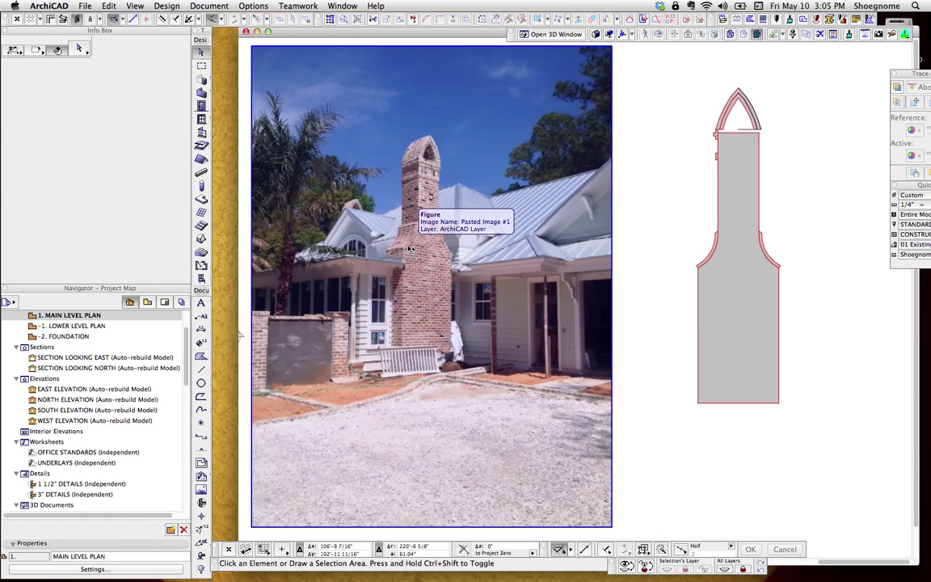
pyautogui.press('Escape')
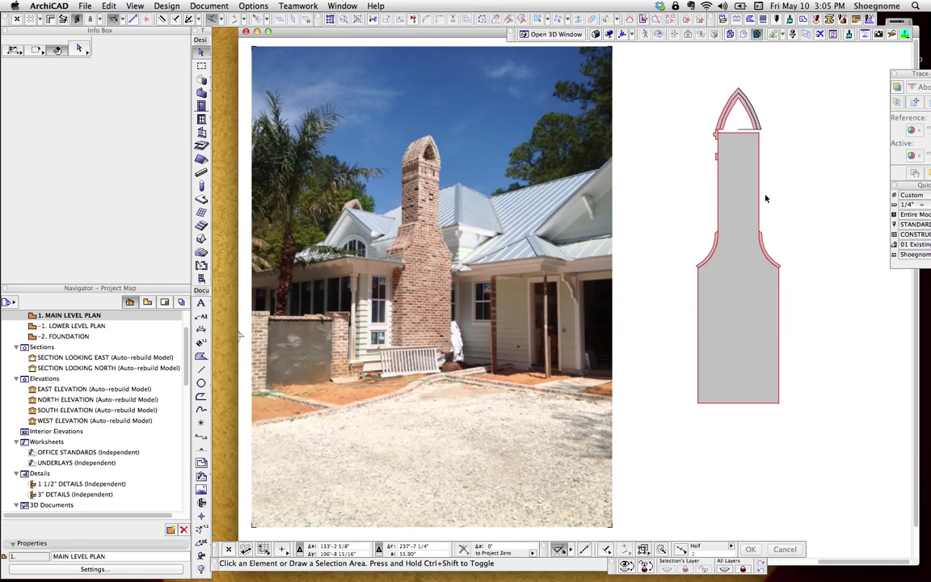
# Place a marquee around the chimney drawing and copy all of its fills
pyautogui.press('m')
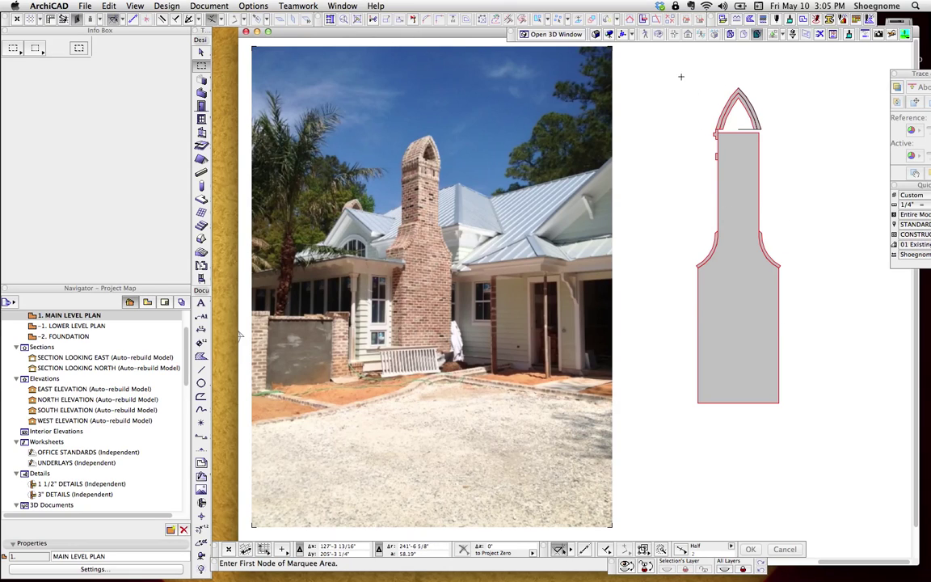
pyautogui.click(812, 331)
pyautogui.click(669, 74)
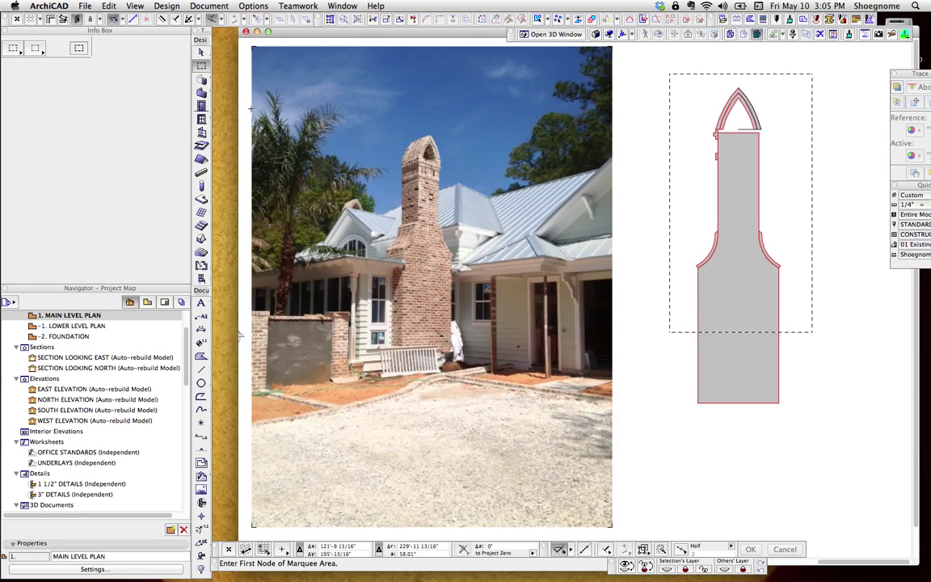
pyautogui.press('f')
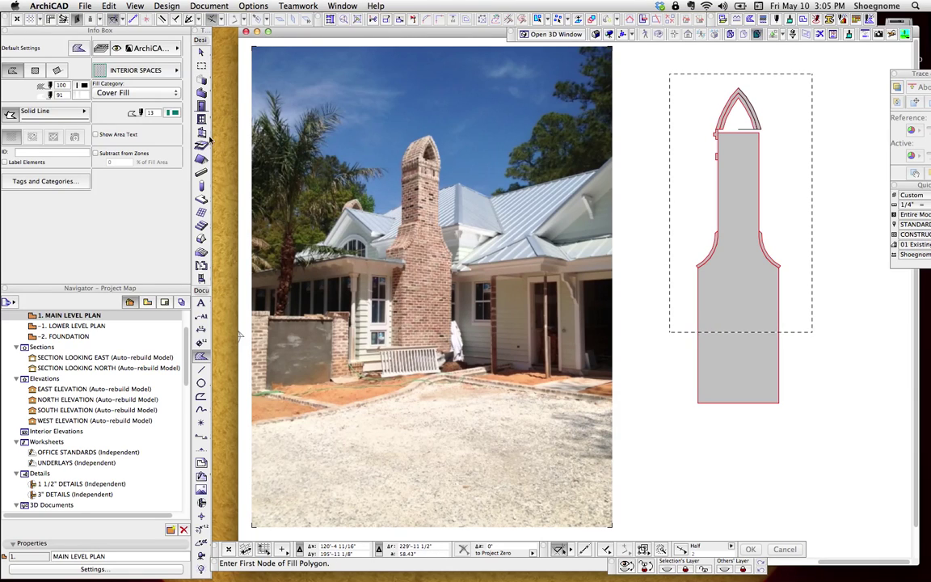
pyautogui.press('super+a')
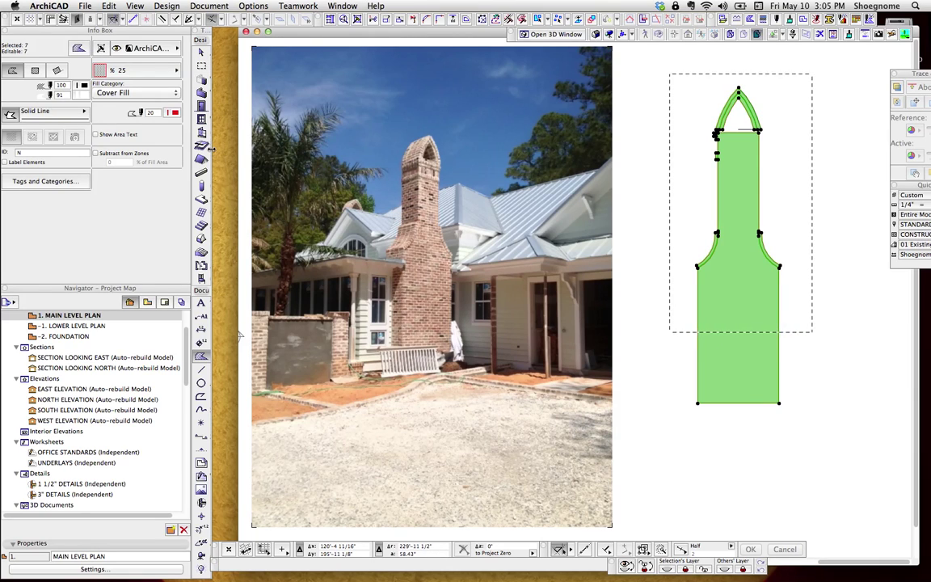
pyautogui.press('super+c')
# Create a new custom profile and paste the copied chimney fills at the center of the current view, zoomed to the pasted elements
pyautogui.hotkey('shift', 'p')
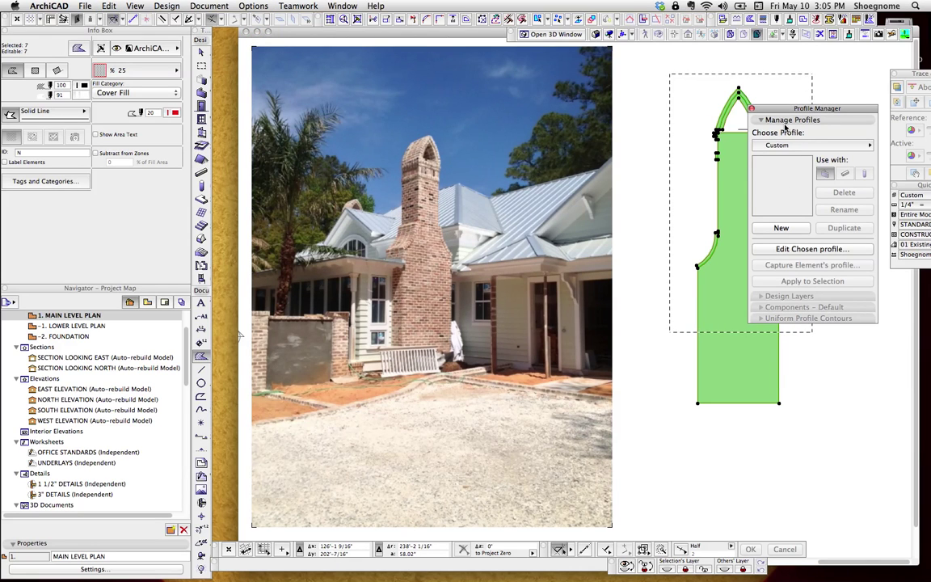
pyautogui.click(781, 228)
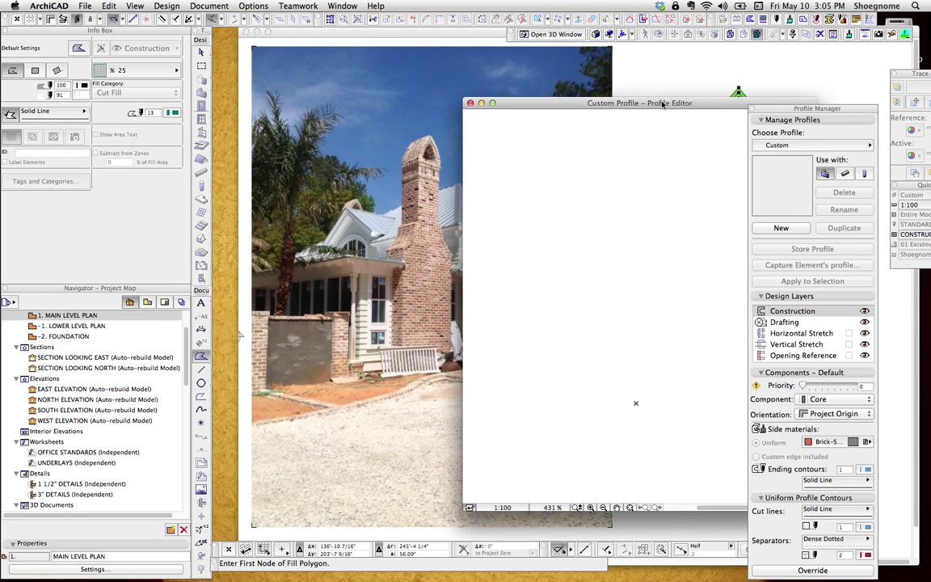
pyautogui.moveTo(663, 104); pyautogui.dragTo(510, 78)
pyautogui.press('super+v')
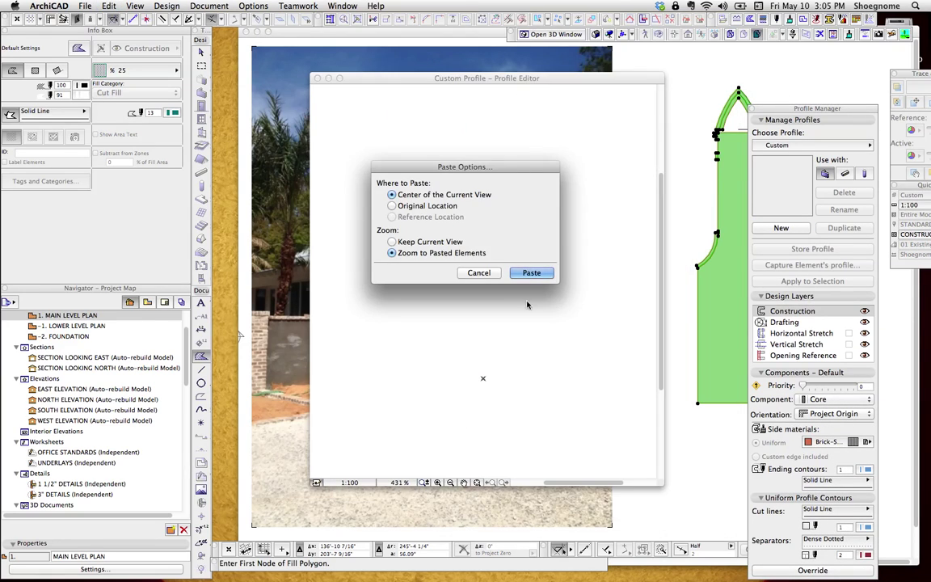
pyautogui.click(531, 273)
pyautogui.click(553, 291)
# Move all the pasted chimney fills straight up so the midpoint of the base sits on the profile origin
pyautogui.press('w')
pyautogui.moveTo(543, 375); pyautogui.dragTo(447, 161)
pyautogui.click(447, 163)
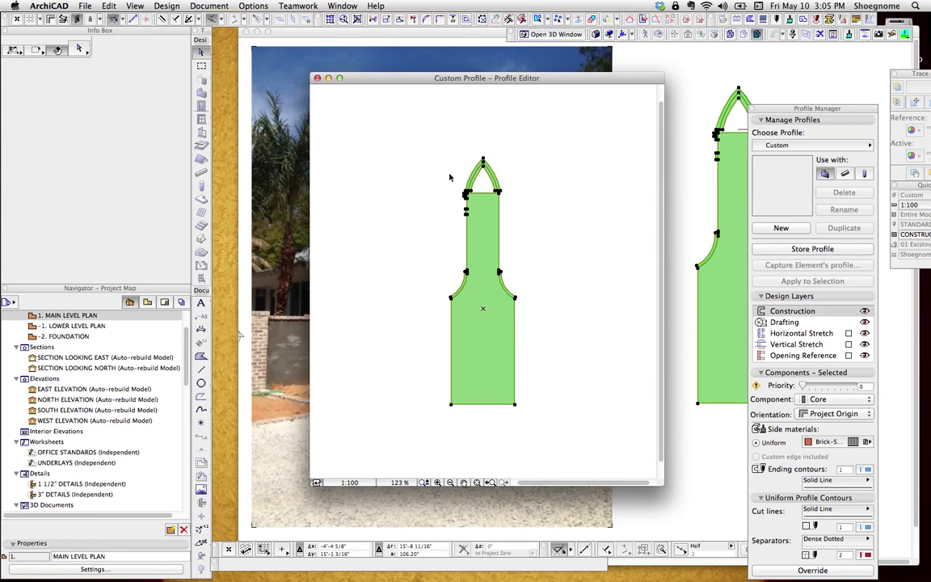
pyautogui.click(482, 401)
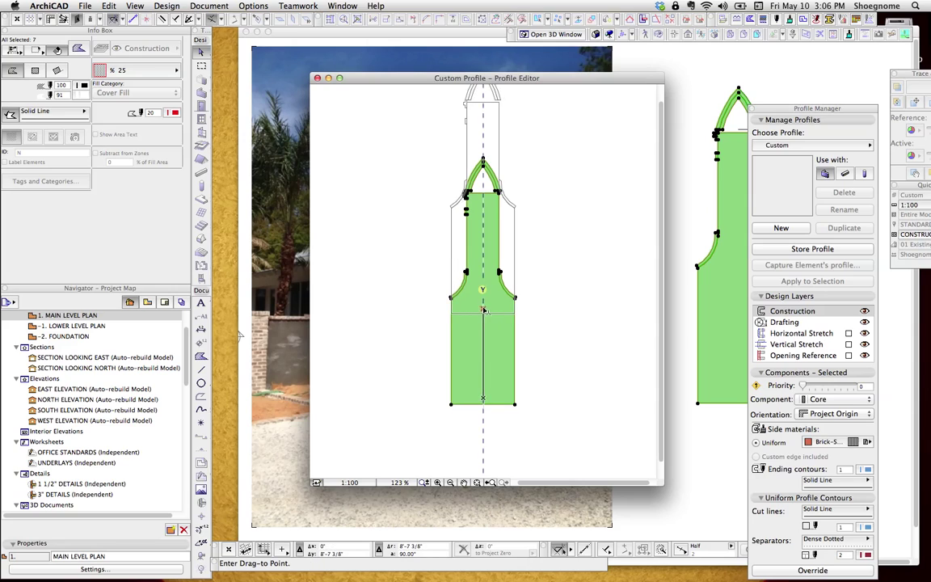
pyautogui.click(483, 310)
pyautogui.press('super+d')
pyautogui.click(483, 316)
pyautogui.click(482, 307)
pyautogui.press('Escape')
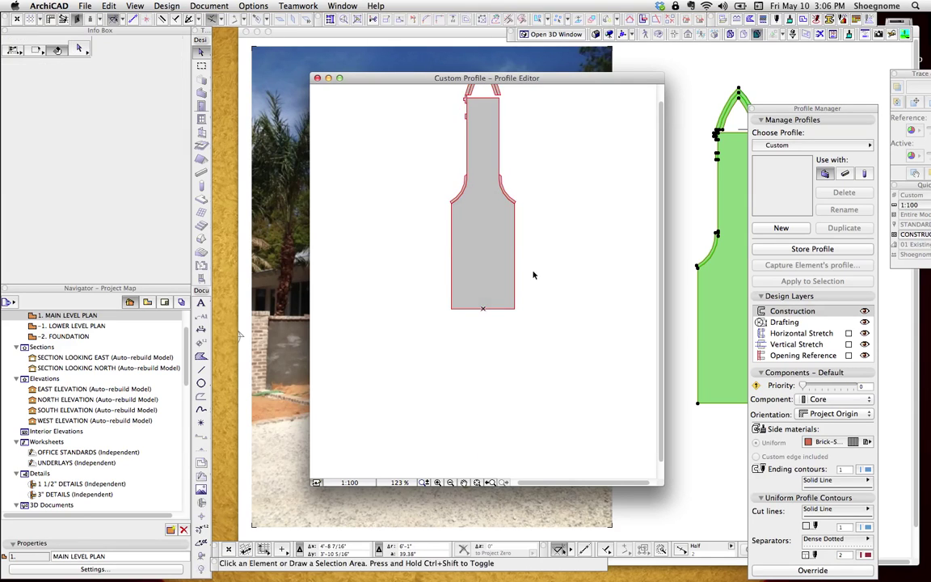
# Set the uniform side material of all the chimney fills to Brick-Soldier Course (2)
pyautogui.moveTo(541, 213); pyautogui.dragTo(530, 295)
pyautogui.moveTo(523, 345); pyautogui.dragTo(416, 147)
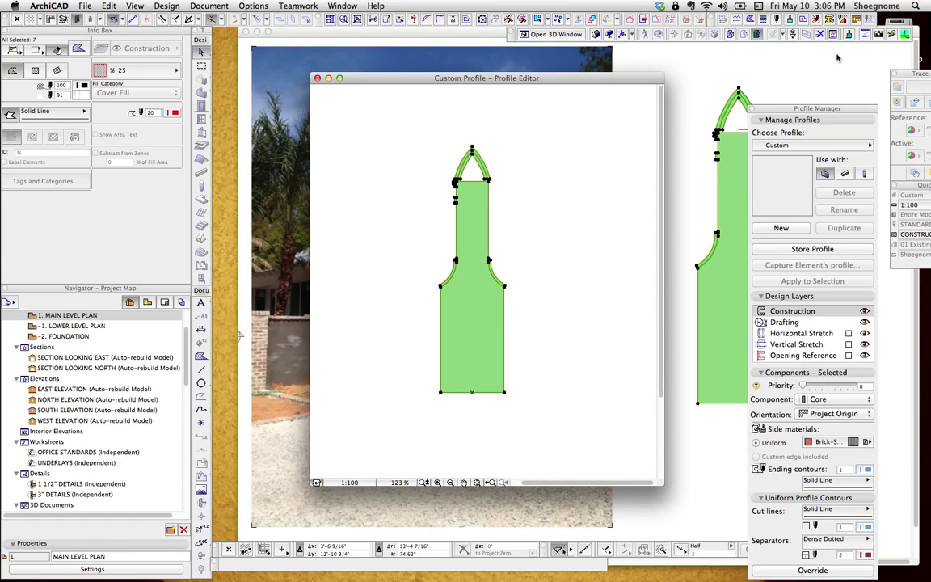
pyautogui.moveTo(832, 110); pyautogui.dragTo(853, 48)
pyautogui.click(849, 378)
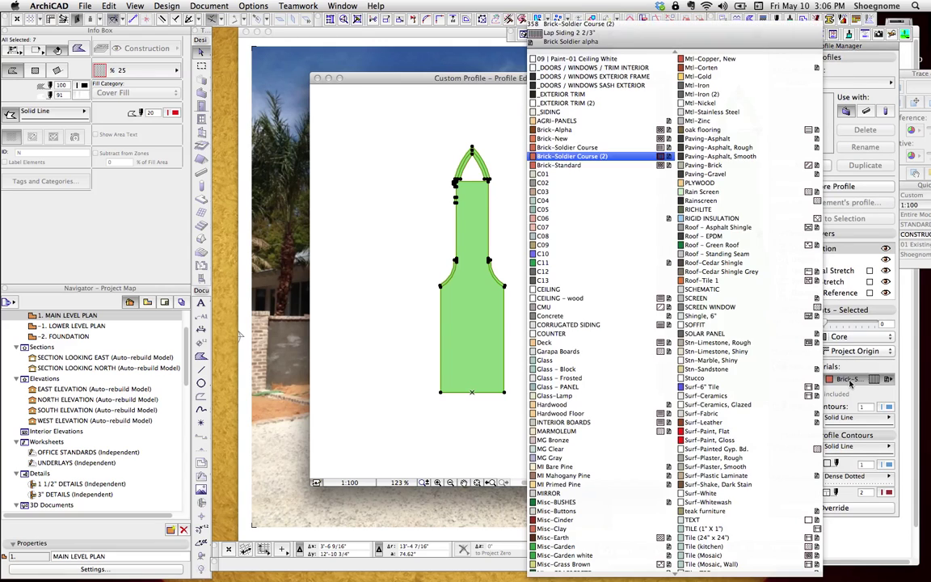
pyautogui.click(577, 154)
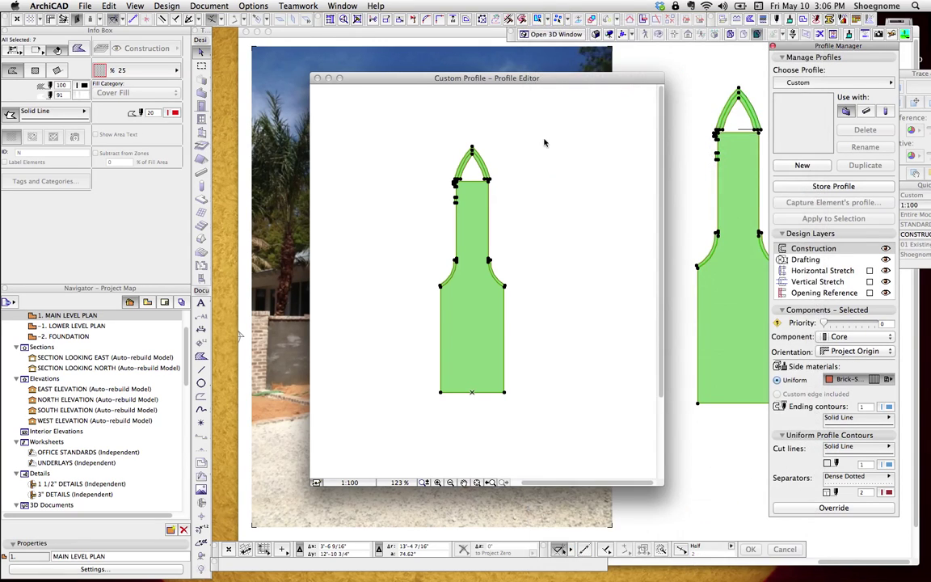
pyautogui.click(536, 160)
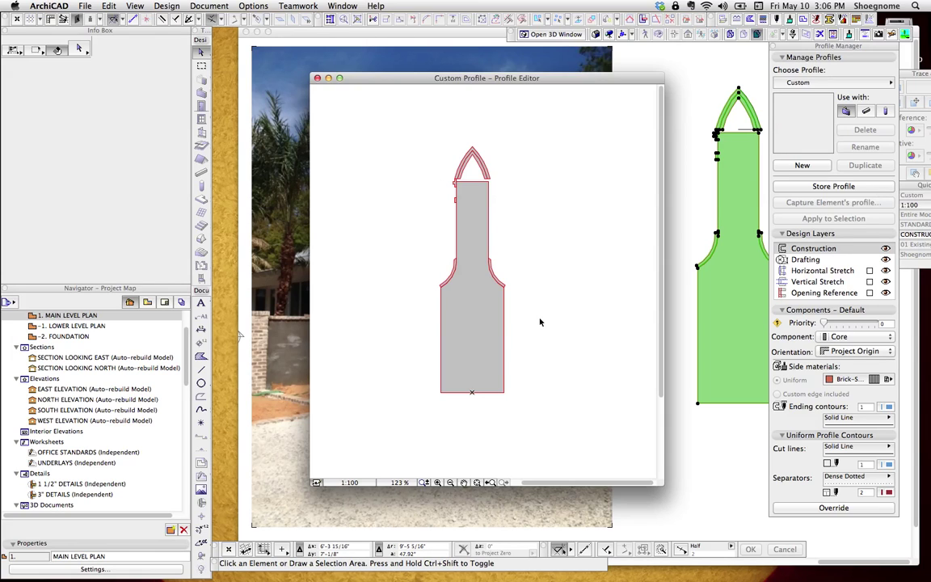
# Delete every fill in the profile except the main chimney body
pyautogui.moveTo(531, 327); pyautogui.dragTo(474, 210)
pyautogui.moveTo(534, 334); pyautogui.dragTo(411, 136)
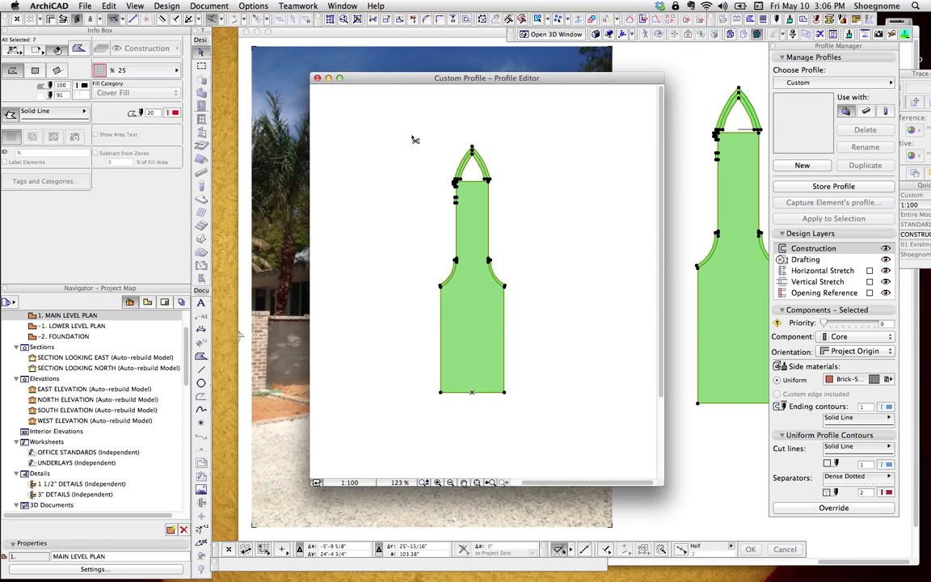
pyautogui.click(479, 206)
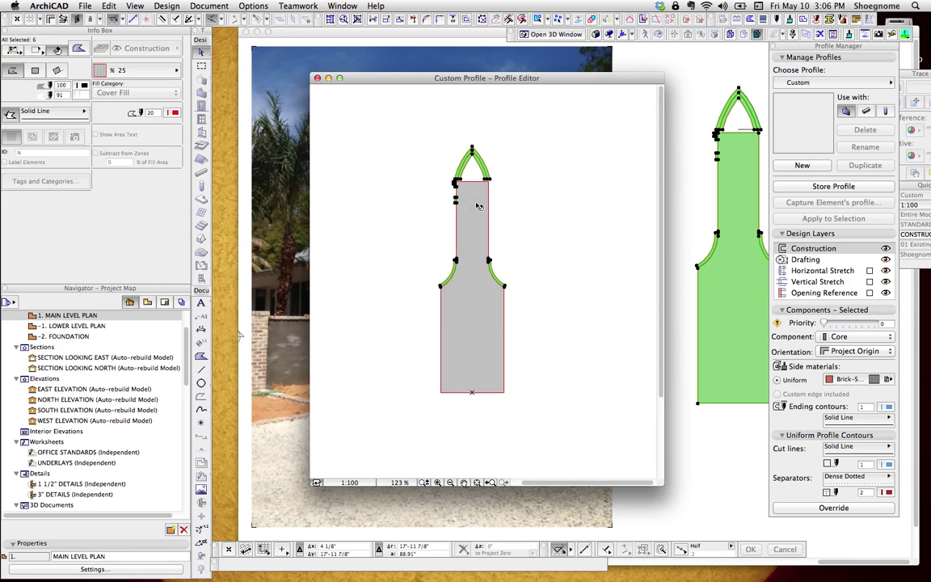
pyautogui.press('Delete')
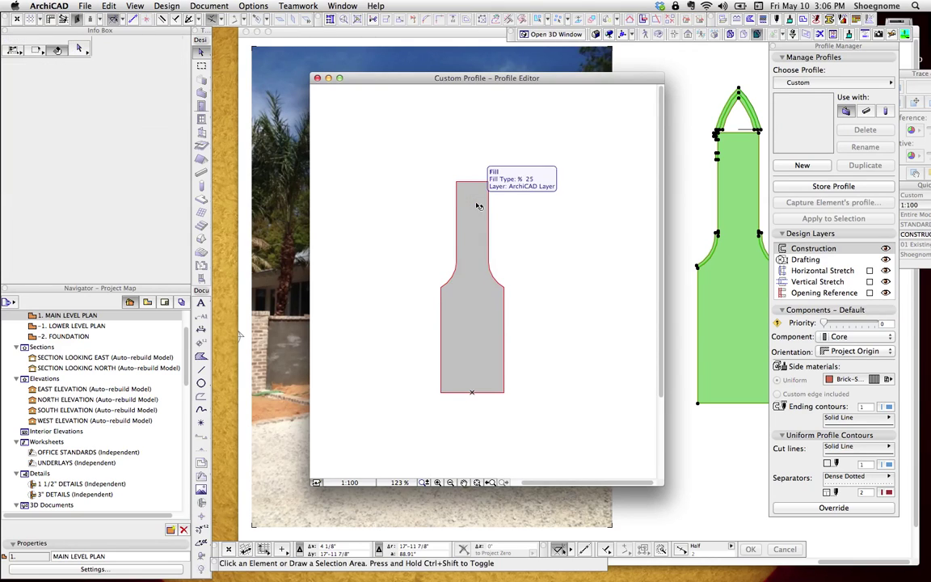
# Store the chimney body profile under the name "example" and duplicate it
pyautogui.click(836, 186)
pyautogui.write('example')
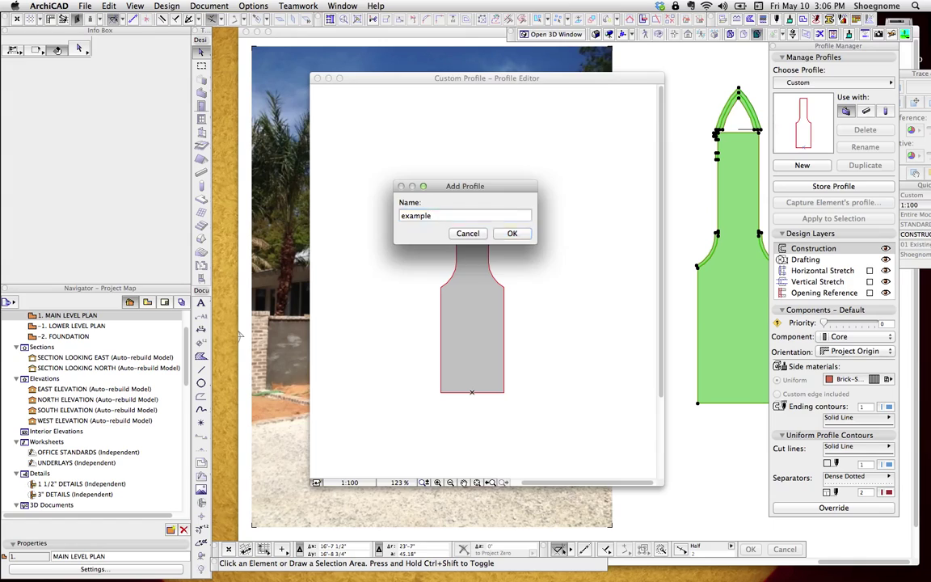
pyautogui.press('Return')
pyautogui.click(857, 165)
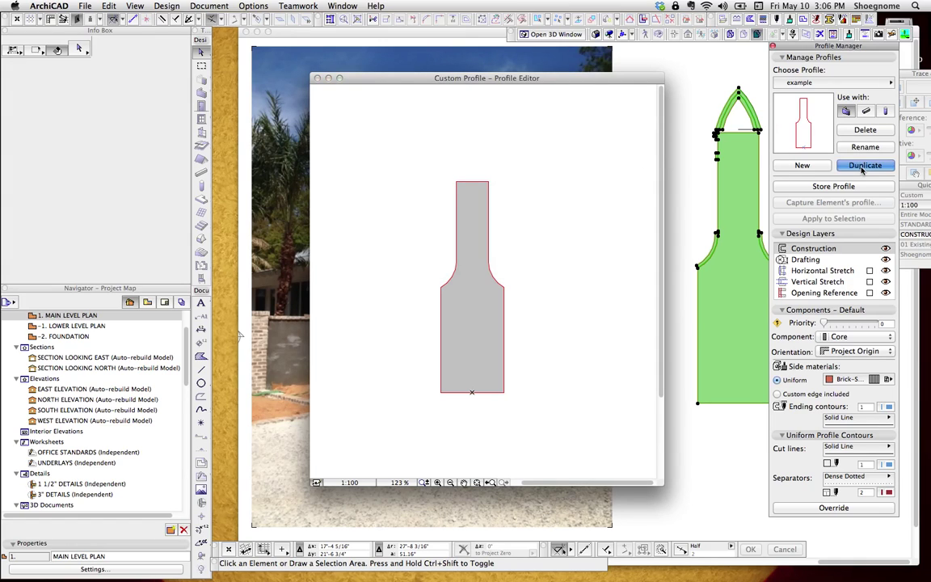
# Delete the body fill, and undo the deletions back to the complete set of chimney fills in the profile editor
pyautogui.click(485, 194)
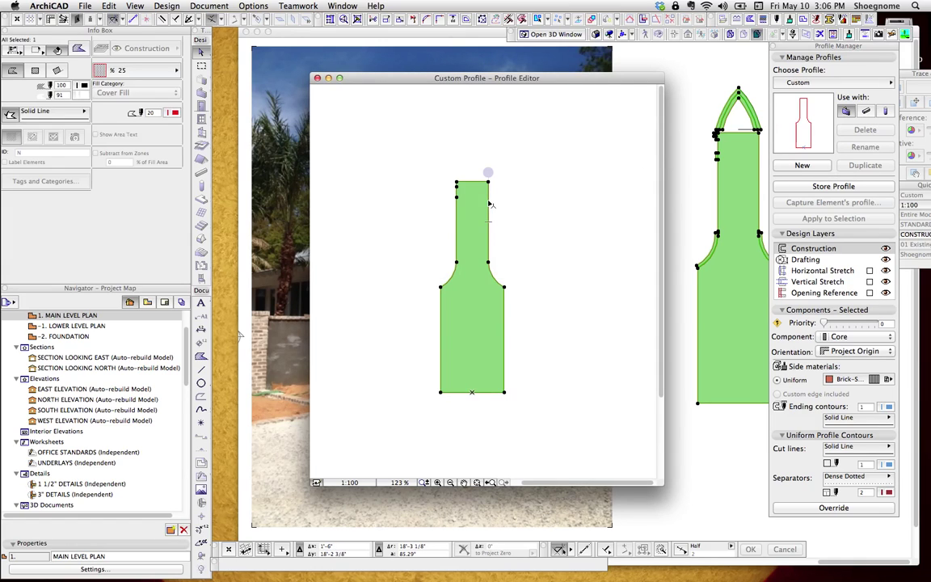
pyautogui.press('Delete')
pyautogui.press('super+z')
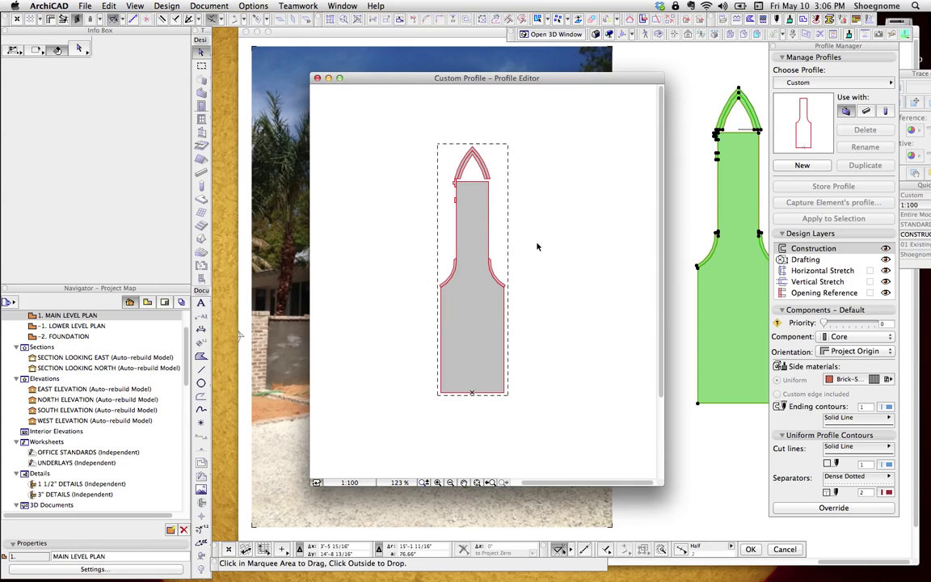
# Delete all fills except the two curved shoulder strips and store them as a separate profile
pyautogui.click(526, 315)
pyautogui.click(411, 165)
pyautogui.press('Delete')
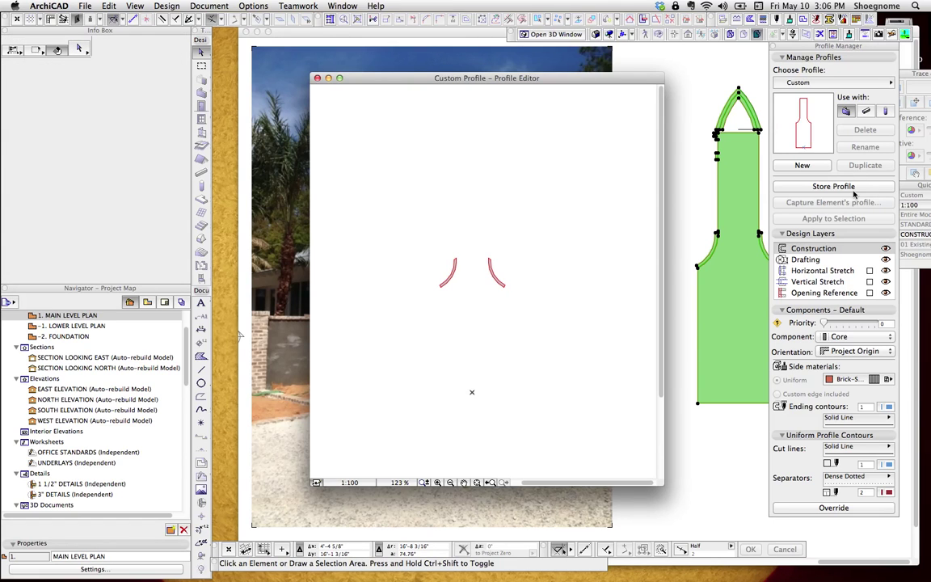
pyautogui.click(833, 187)
pyautogui.press('Return')
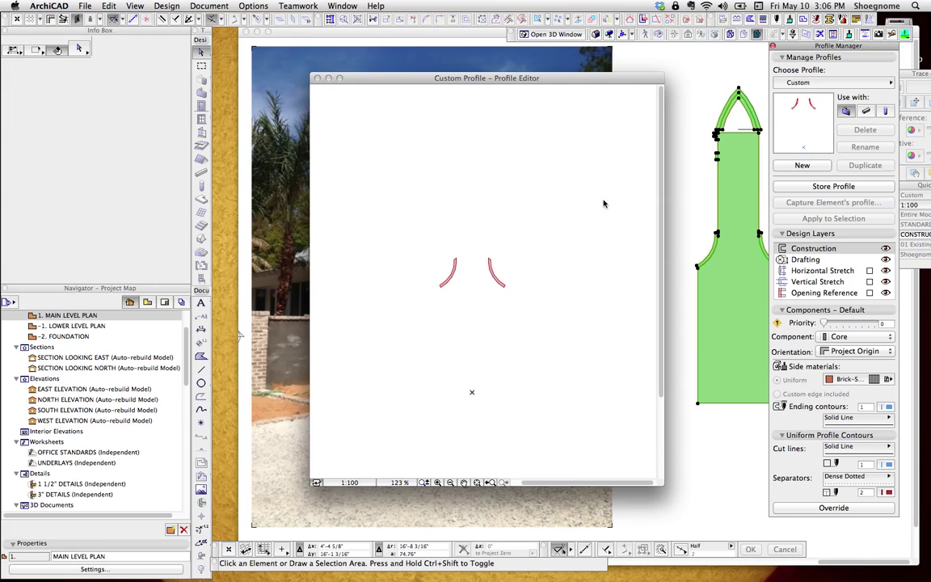
# Replace the curved shoulder strips with a pasted set of all chimney fills, close the profile editor and deselect the plan's fills
pyautogui.moveTo(405, 220); pyautogui.dragTo(521, 301)
pyautogui.press('Delete')
pyautogui.press('super+v')
pyautogui.click(412, 190)
pyautogui.moveTo(542, 317); pyautogui.dragTo(426, 197)
pyautogui.moveTo(422, 192)
pyautogui.mouseDown()
pyautogui.moveTo(516, 241)
pyautogui.moveTo(495, 276)
pyautogui.moveTo(499, 263)
pyautogui.mouseUp()
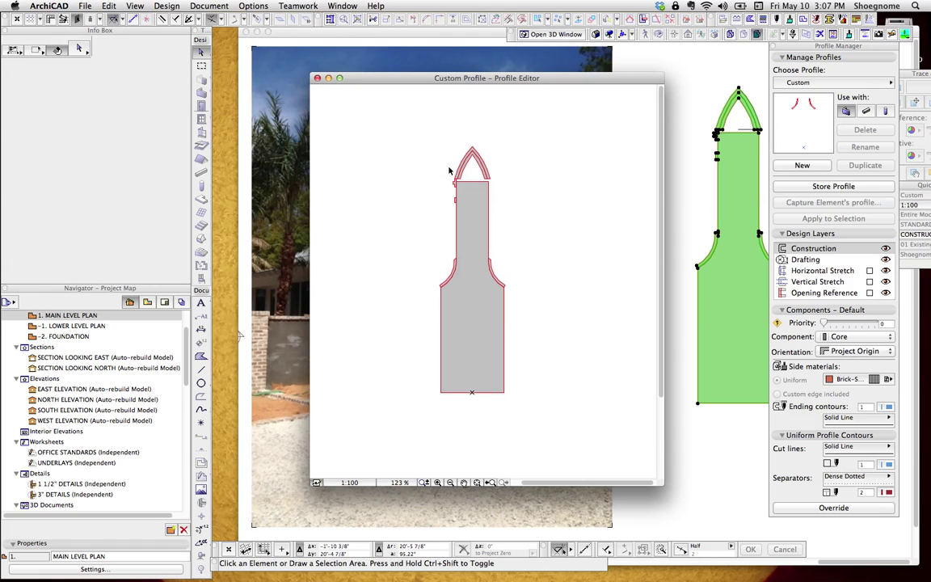
pyautogui.click(317, 77)
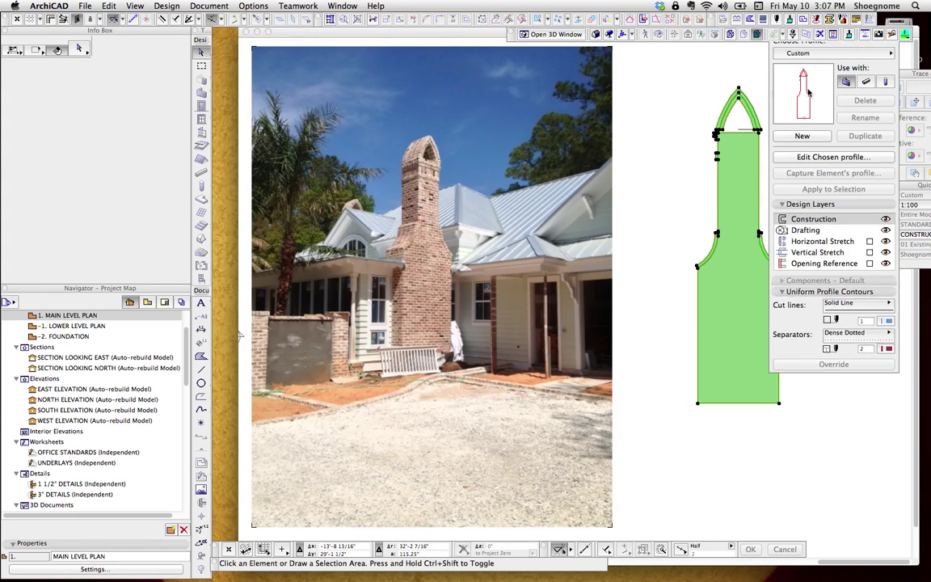
pyautogui.click(737, 242)
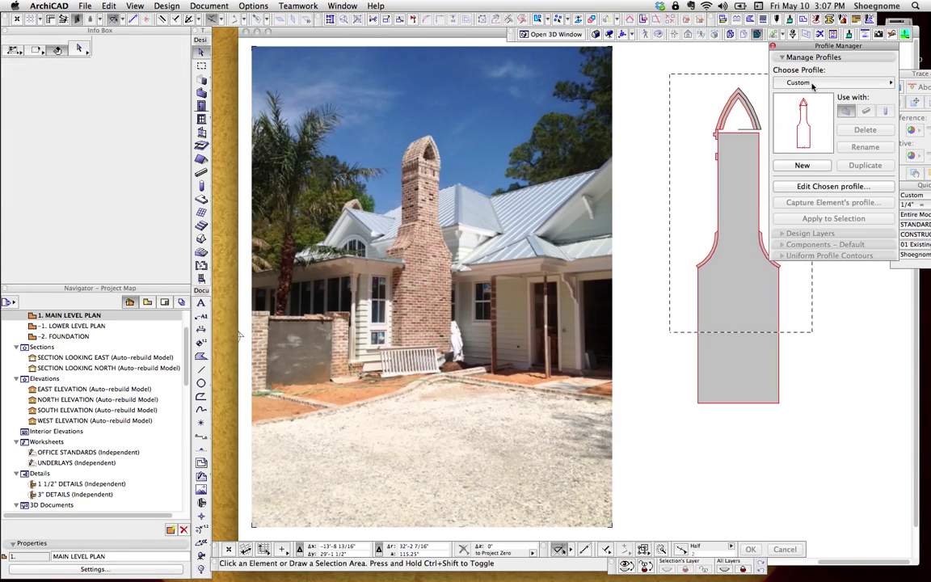
# Open the "chimney - part (1)" profile for editing and examine its body fill and origin point
pyautogui.click(811, 84)
pyautogui.click(697, 178)
pyautogui.click(542, 259)
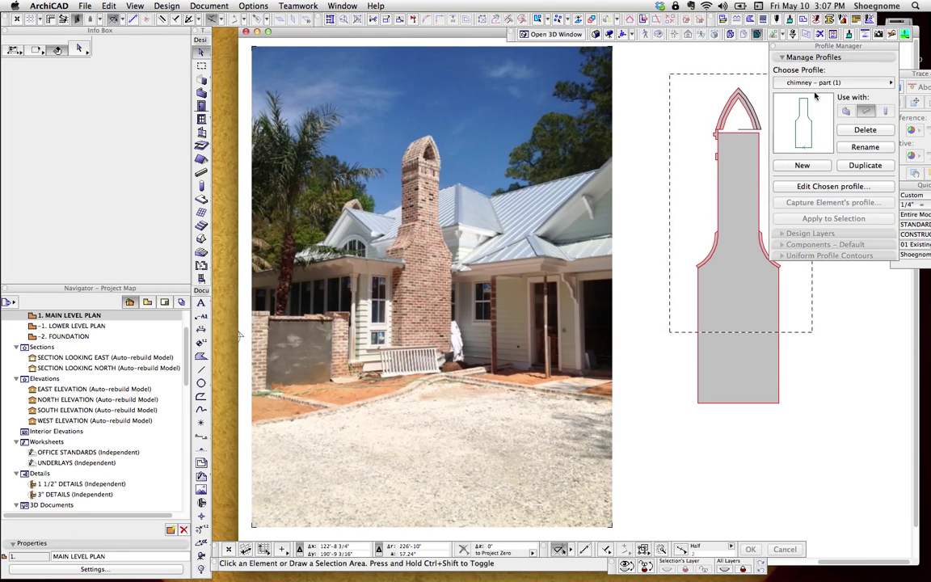
pyautogui.click(796, 187)
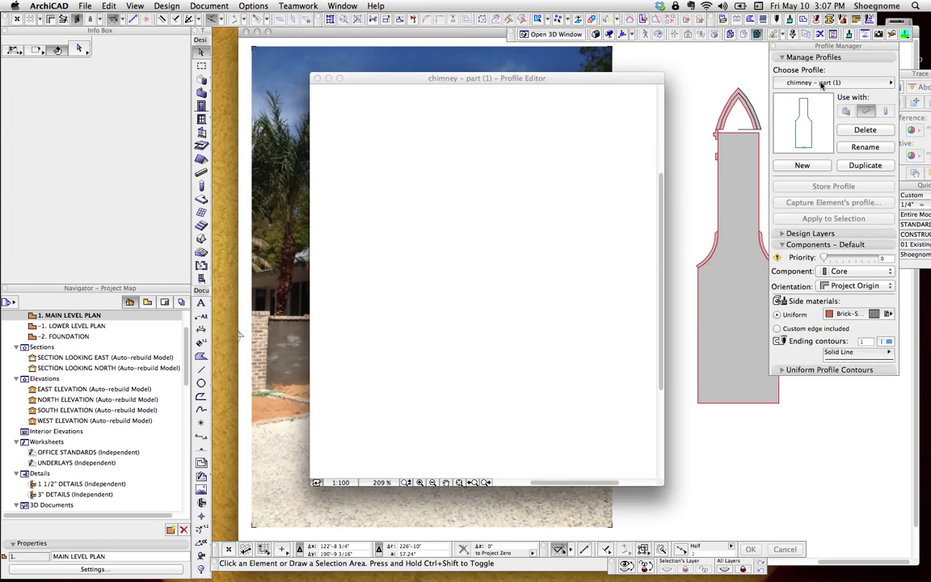
pyautogui.click(837, 83)
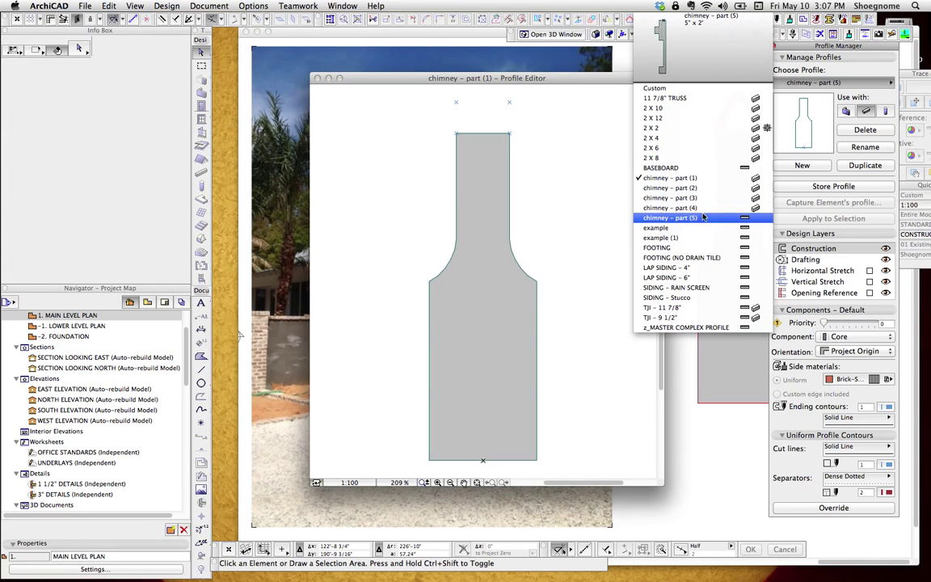
pyautogui.click(669, 177)
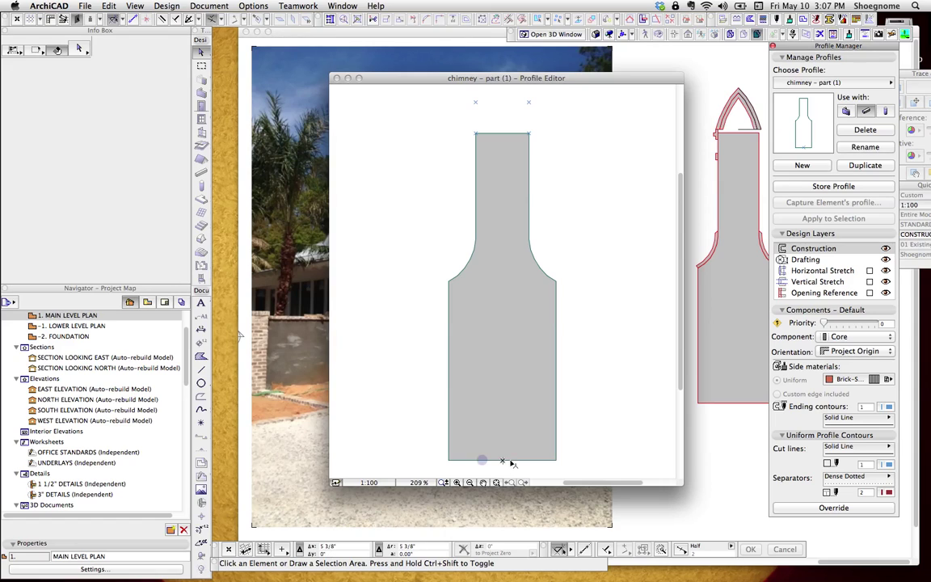
pyautogui.click(521, 436)
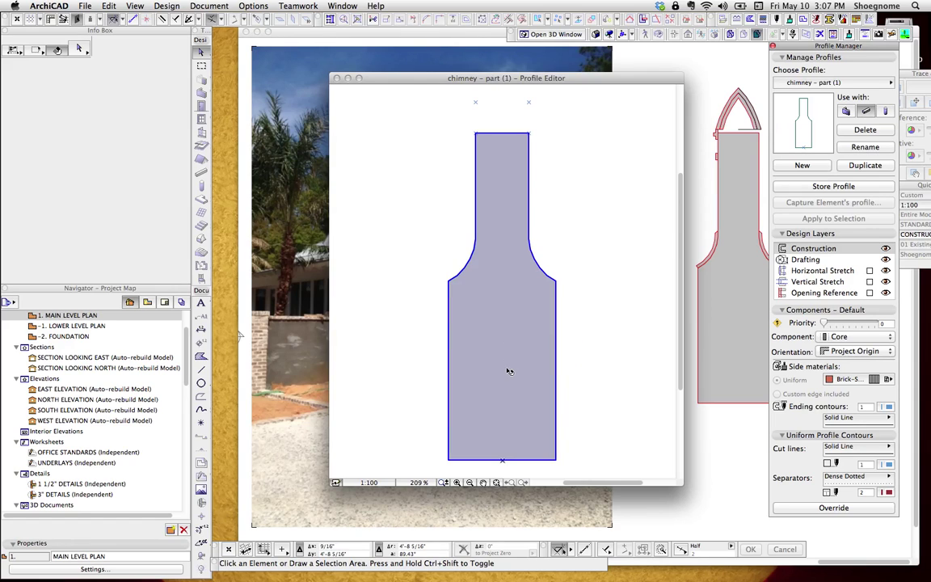
pyautogui.click(661, 323)
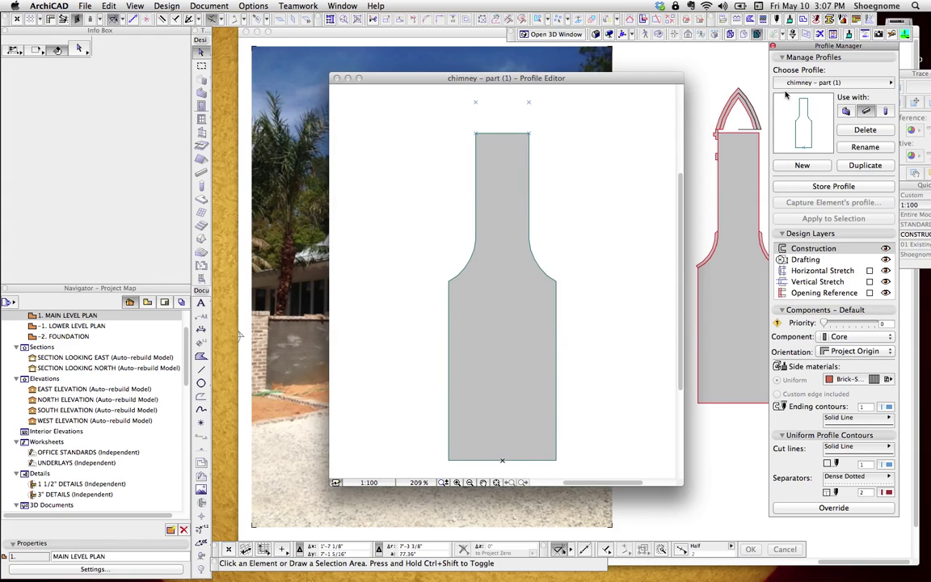
# Load the "chimney - part (5)" profile into the profile editor for viewing
pyautogui.click(808, 82)
pyautogui.click(675, 197)
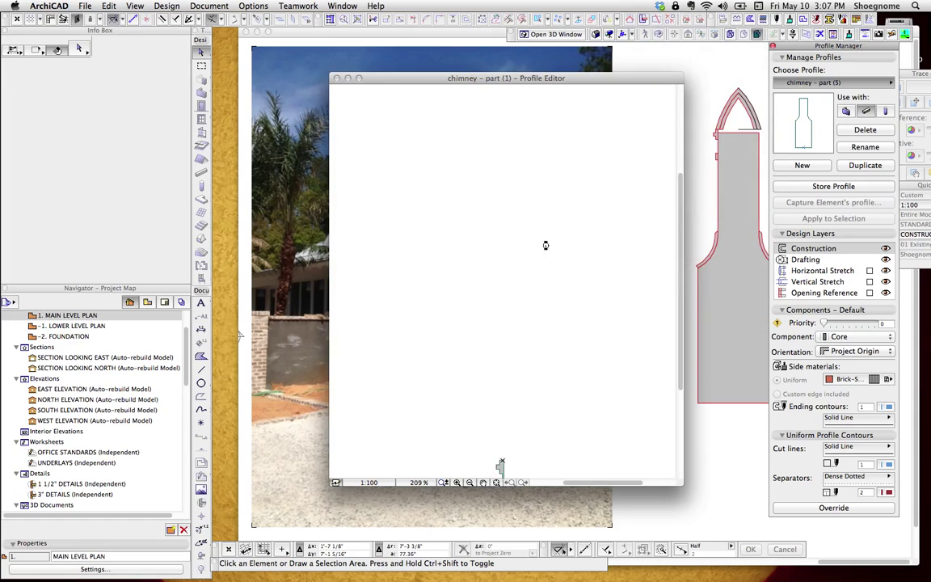
pyautogui.scroll(-1, 536, 265)
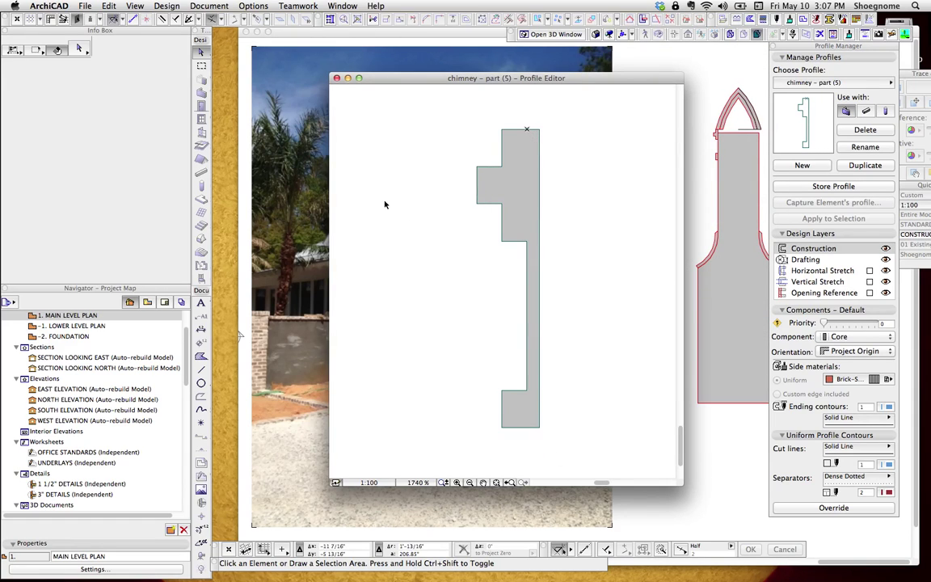
pyautogui.moveTo(385, 202); pyautogui.dragTo(397, 289)
pyautogui.press('f')
pyautogui.click(402, 284)
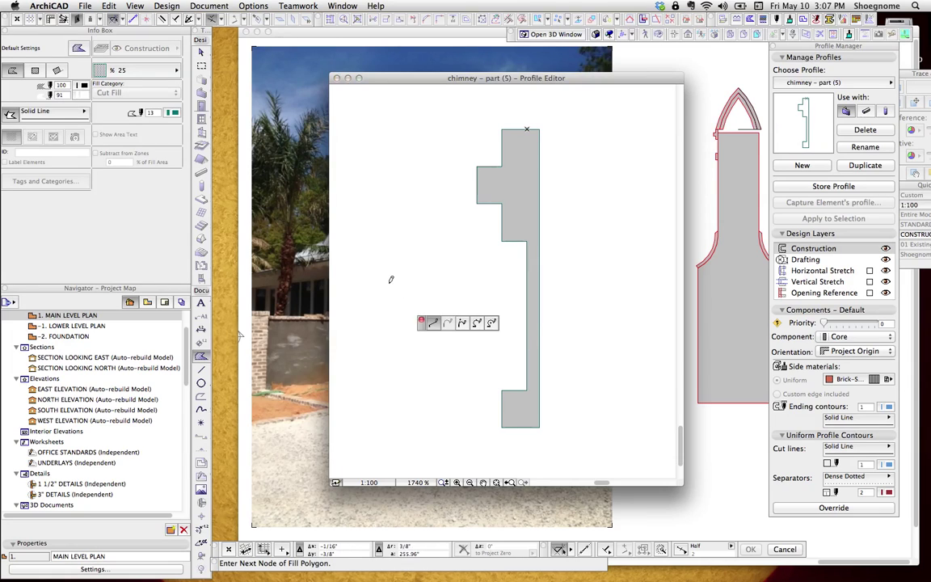
pyautogui.click(386, 269)
pyautogui.click(380, 328)
pyautogui.click(472, 332)
pyautogui.click(480, 250)
pyautogui.press('Escape')
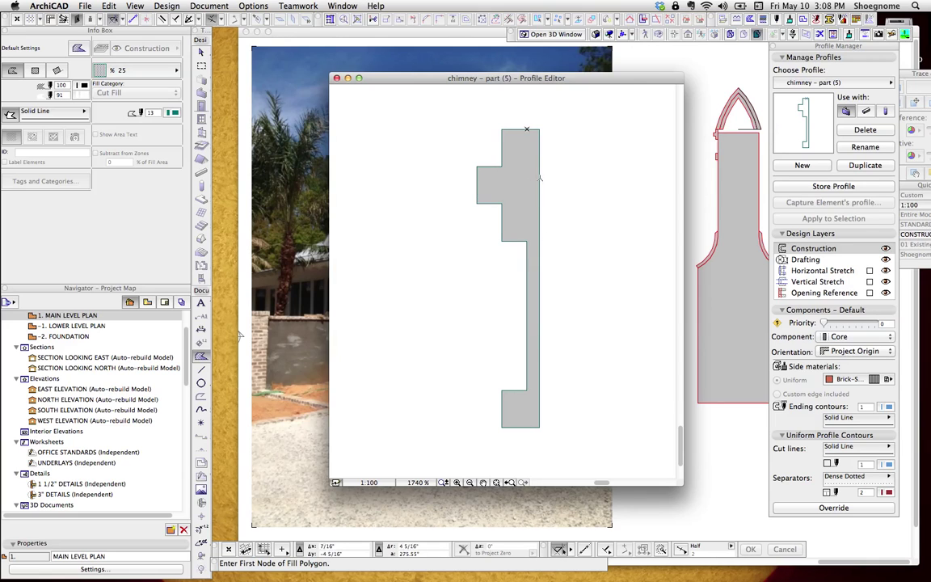
pyautogui.press('Escape')
# Inspect the "chimney - part (5)" fill and the profile list, uncovering the photo to compare the profile with the brick chimney
pyautogui.click(523, 169)
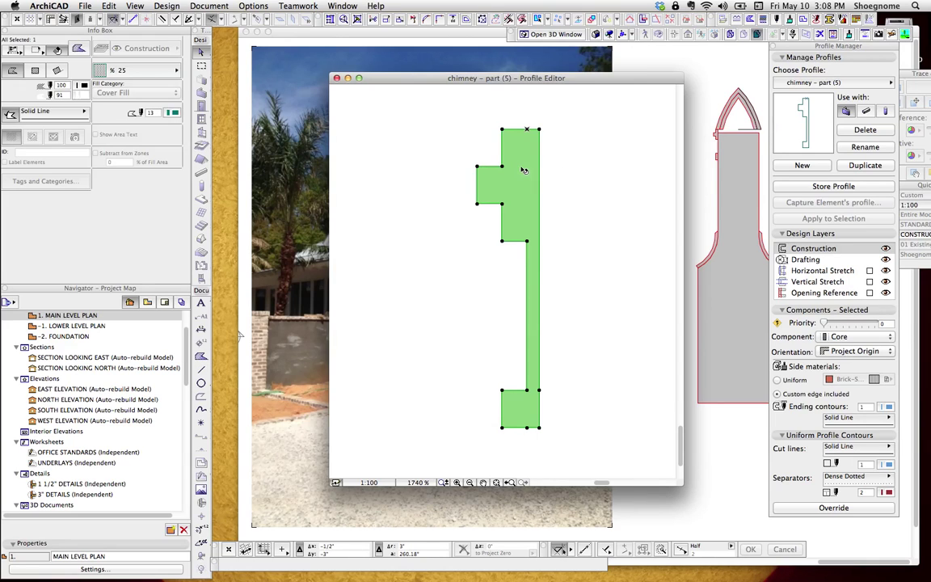
pyautogui.click(832, 82)
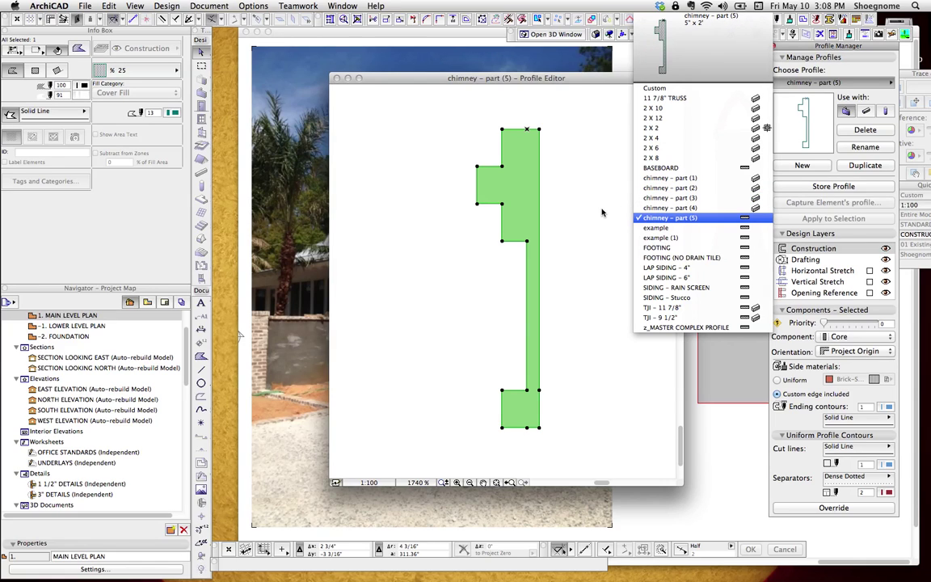
pyautogui.click(542, 257)
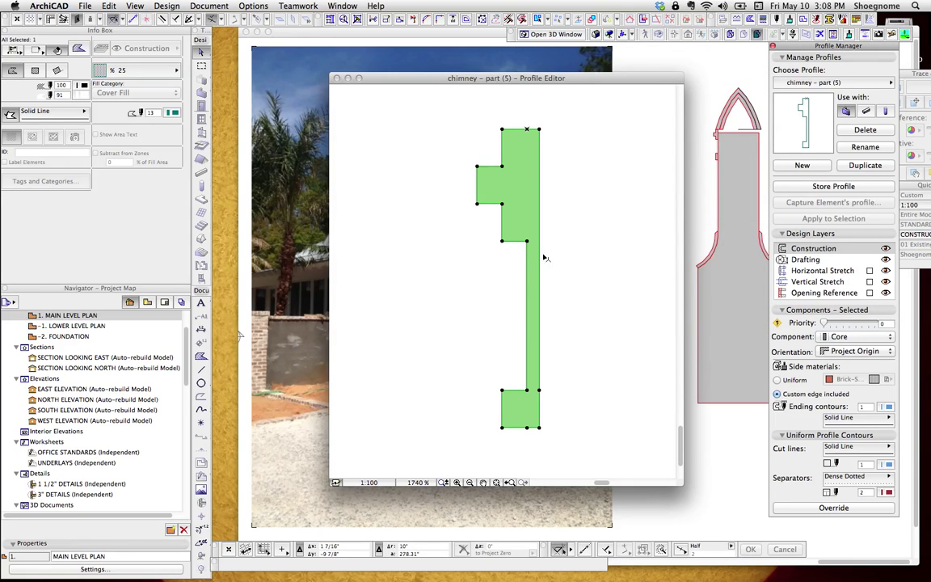
pyautogui.click(553, 138)
pyautogui.moveTo(506, 77); pyautogui.dragTo(673, 103)
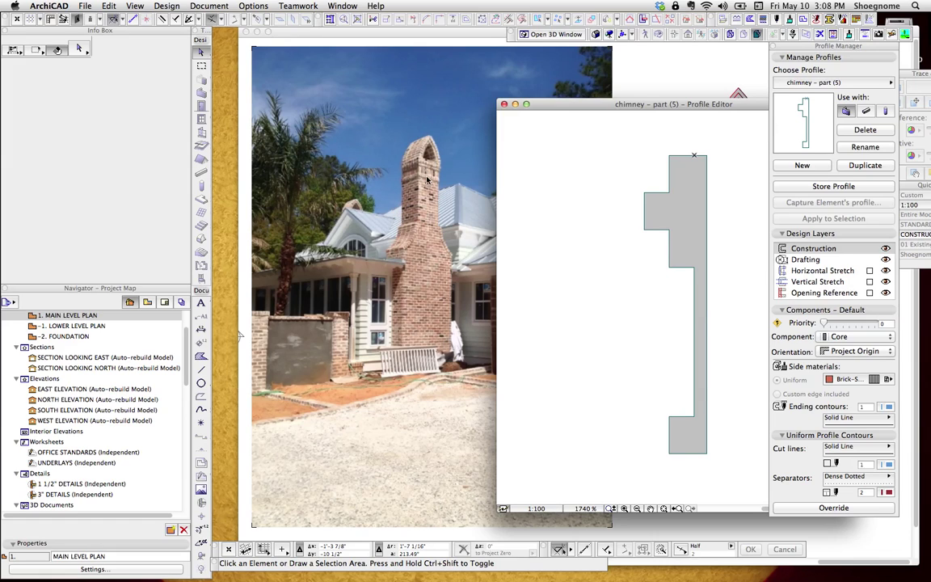
pyautogui.moveTo(577, 105); pyautogui.dragTo(430, 67)
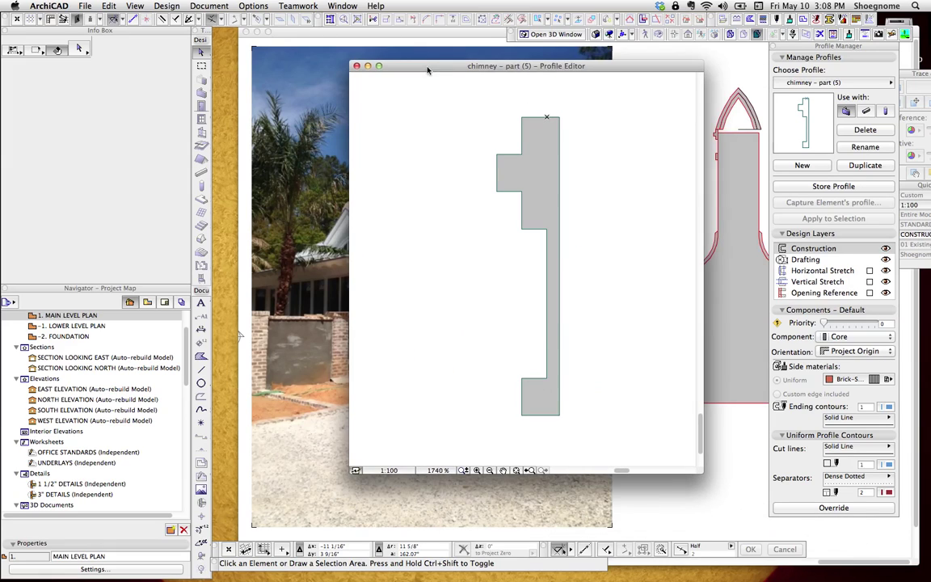
# View the custom edge settings for the long inner vertical edge of the fill, leaving the fill unchanged and deselected
pyautogui.click(547, 243)
pyautogui.click(547, 242)
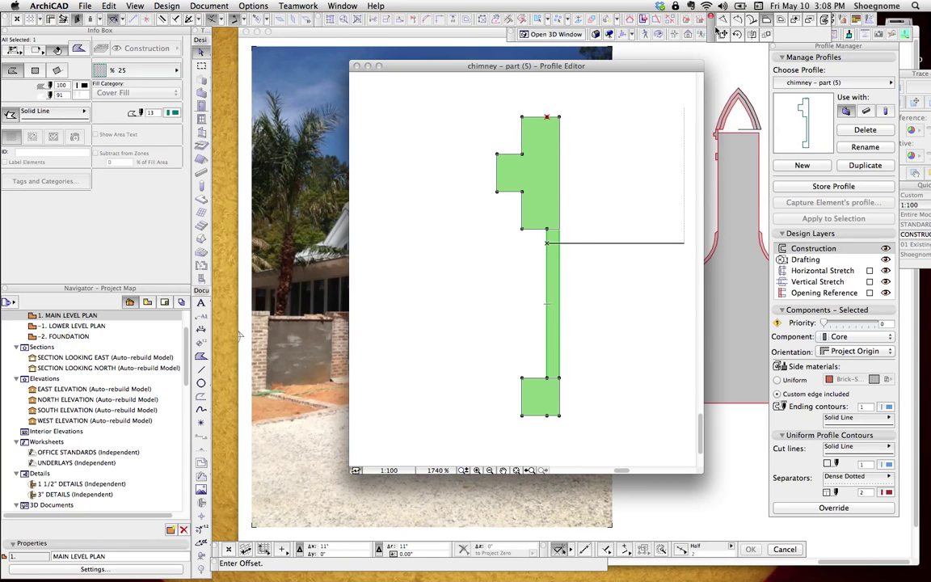
pyautogui.moveTo(714, 29); pyautogui.dragTo(553, 201)
pyautogui.click(662, 190)
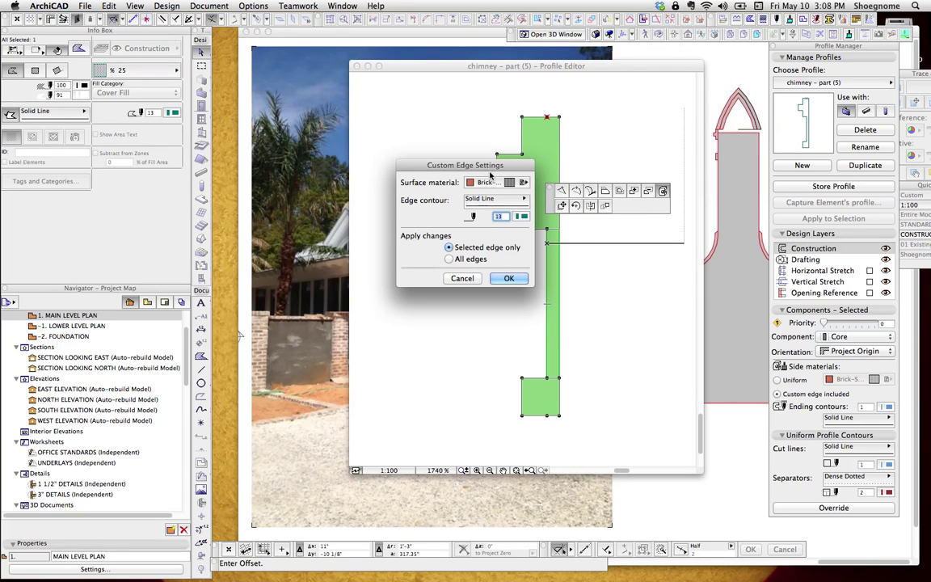
pyautogui.click(463, 278)
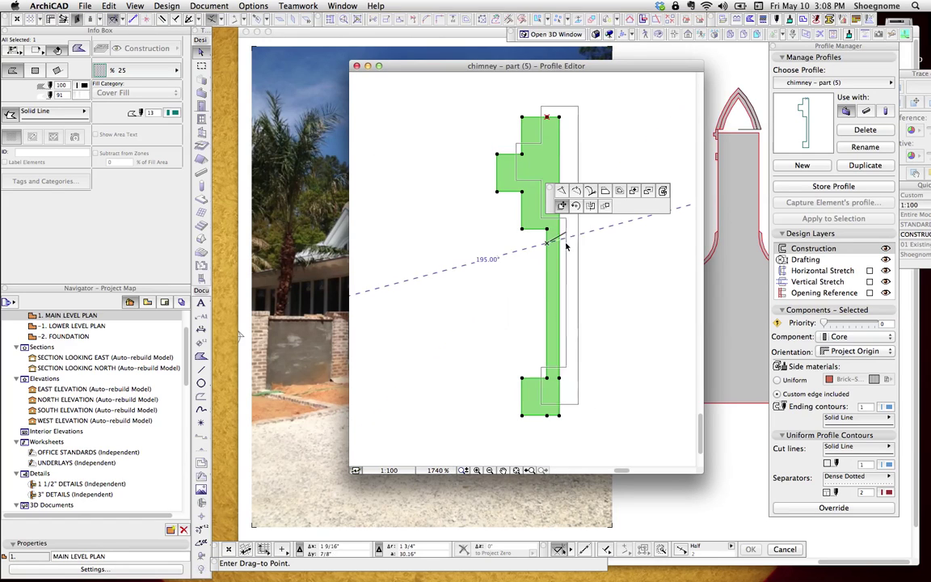
pyautogui.press('Escape')
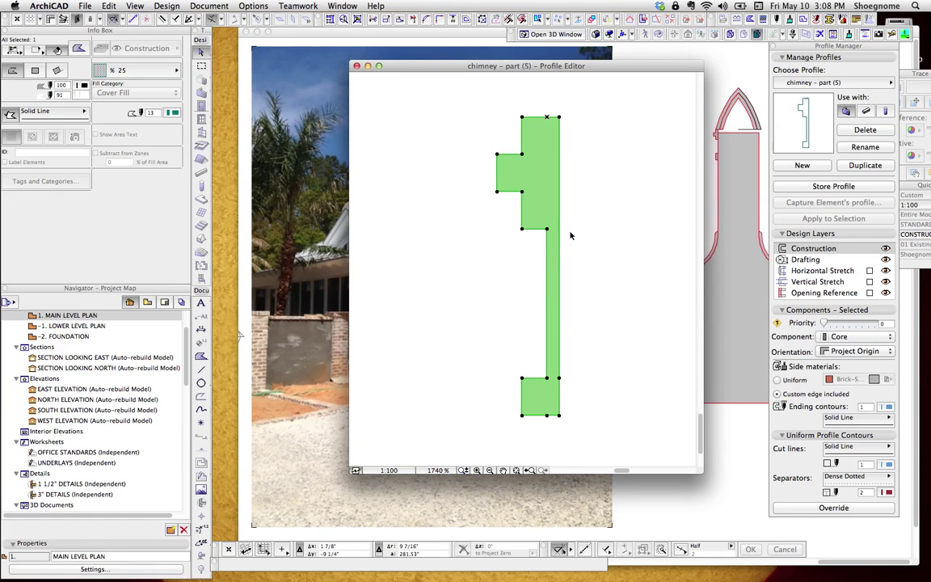
pyautogui.click(569, 162)
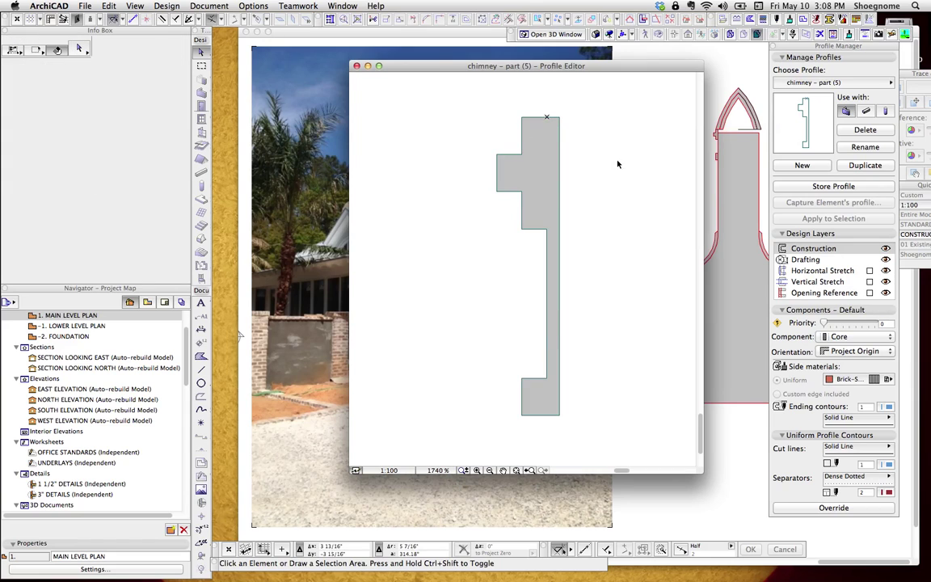
# Close the profile editor and draw a horizontal beam about 3' long with the "chimney - part (1)" profile beside the elevation fills
pyautogui.press('super+w')
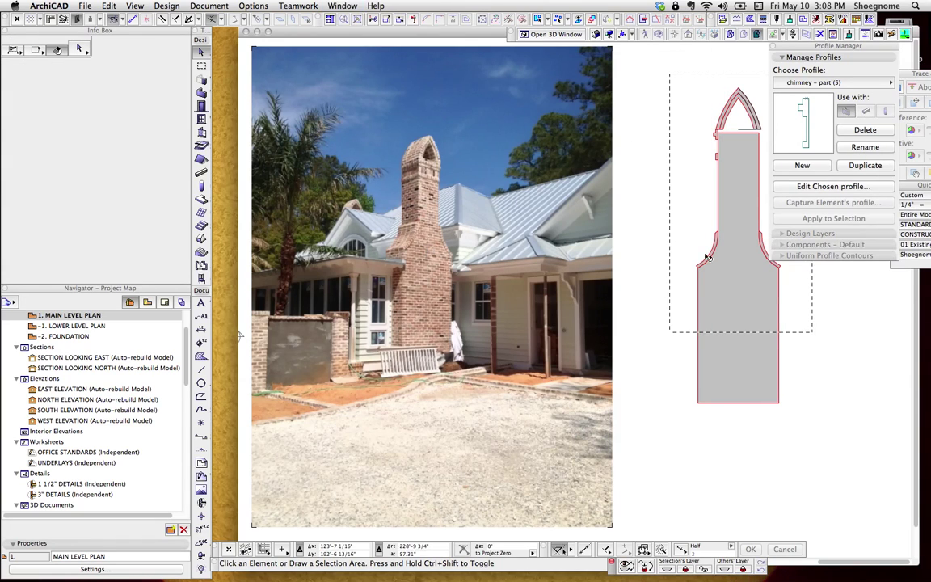
pyautogui.scroll(-2, 644, 255)
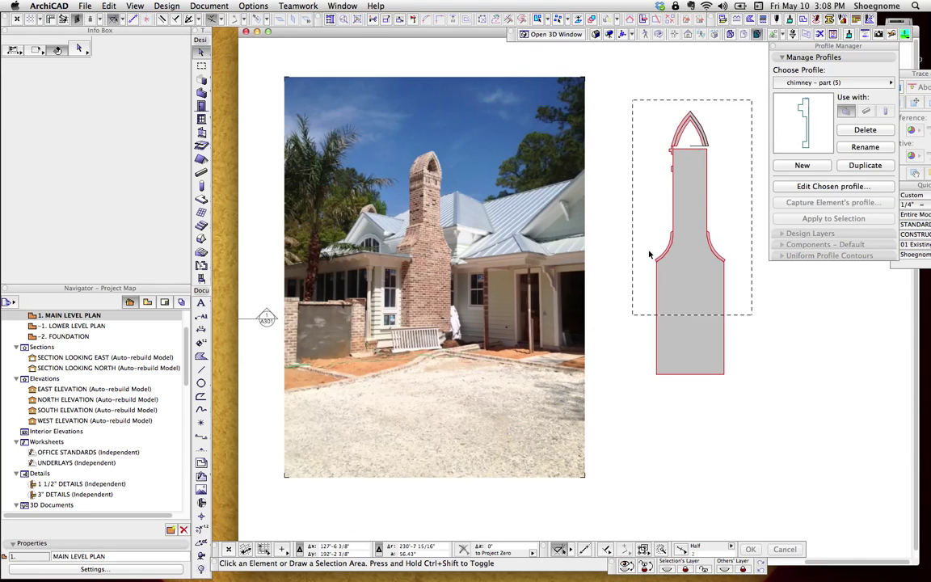
pyautogui.moveTo(650, 253); pyautogui.dragTo(473, 244, button='middle')
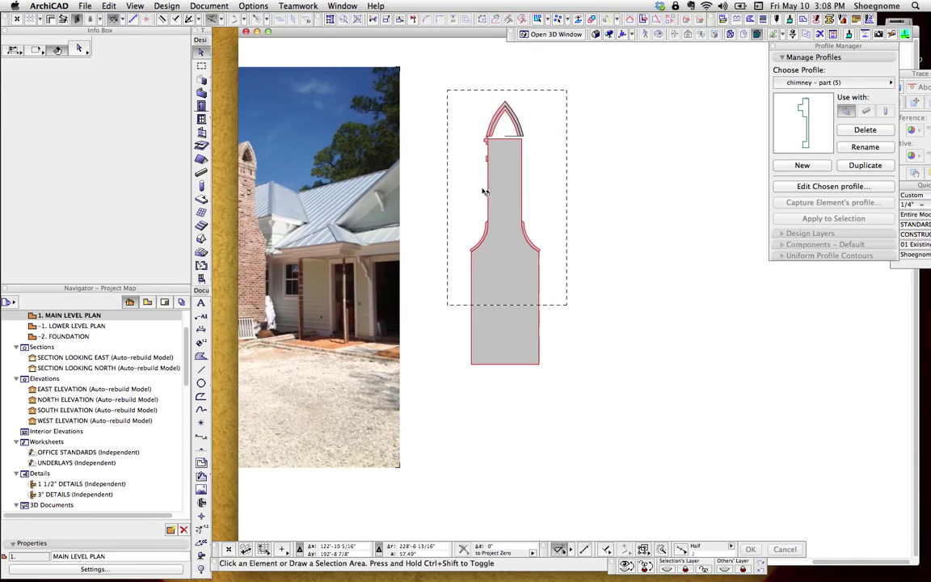
pyautogui.click(202, 174)
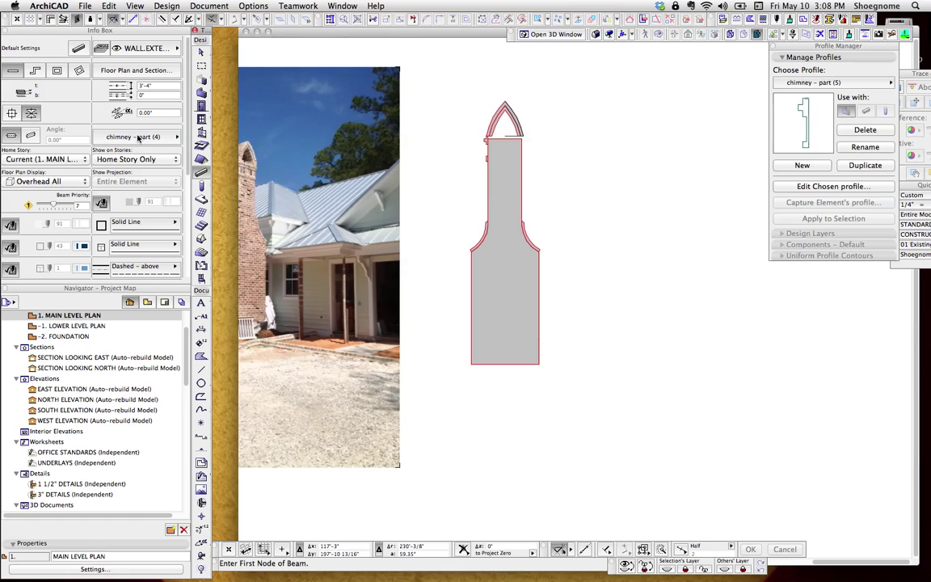
pyautogui.click(134, 136)
pyautogui.click(233, 214)
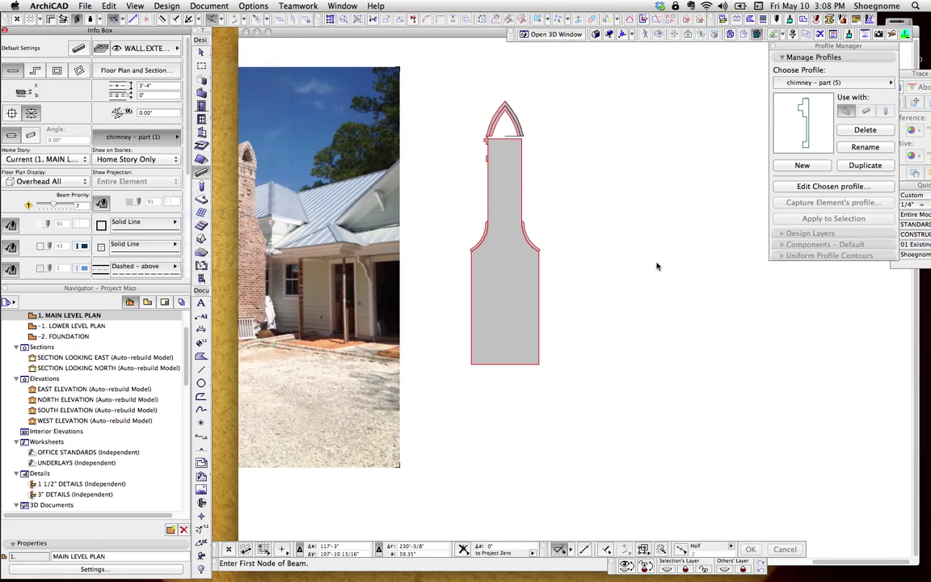
pyautogui.click(614, 248)
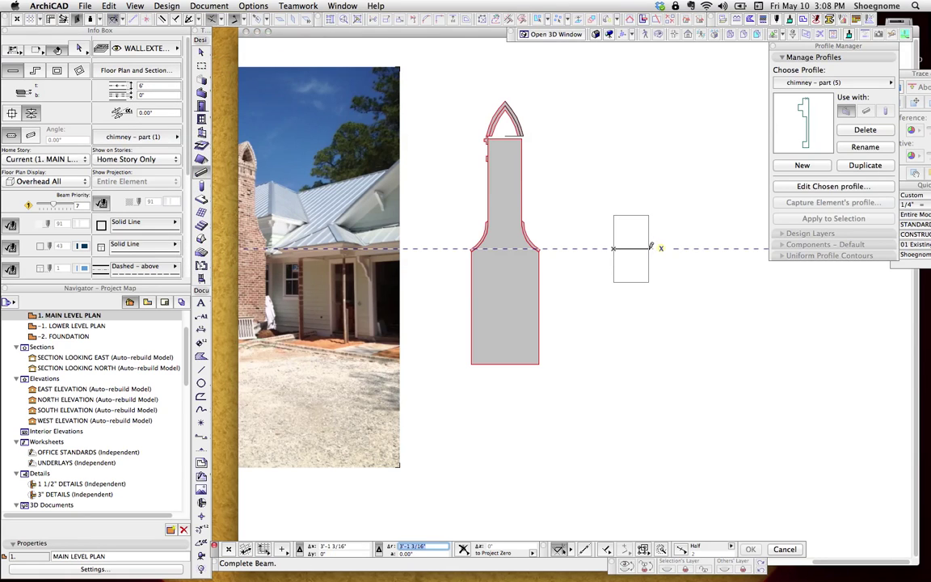
pyautogui.click(648, 248)
# Copy the new beam and examine the chimney body in the 3D window
pyautogui.press('w')
pyautogui.click(647, 249)
pyautogui.press('super+c')
pyautogui.press('F5')
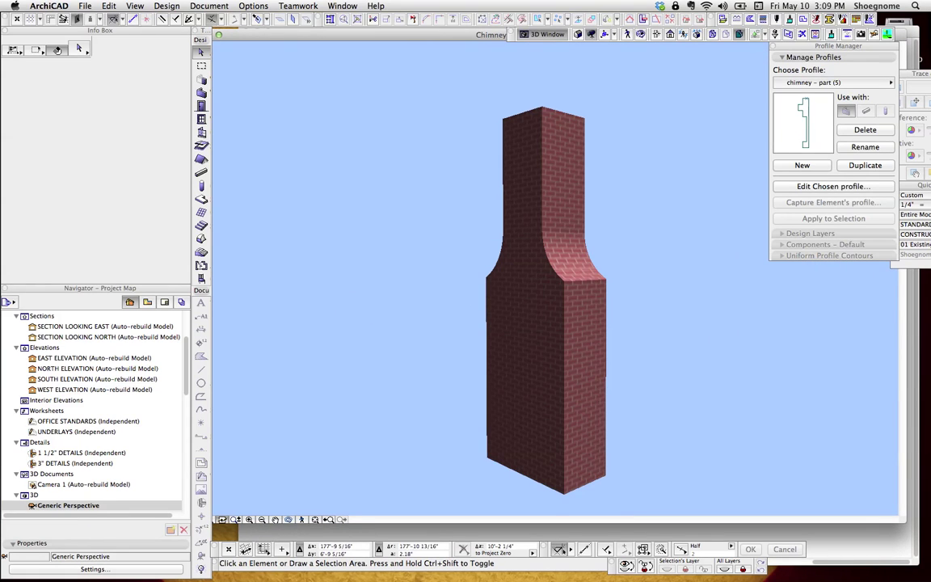
pyautogui.scroll(-1, 544, 277)
pyautogui.click(534, 272)
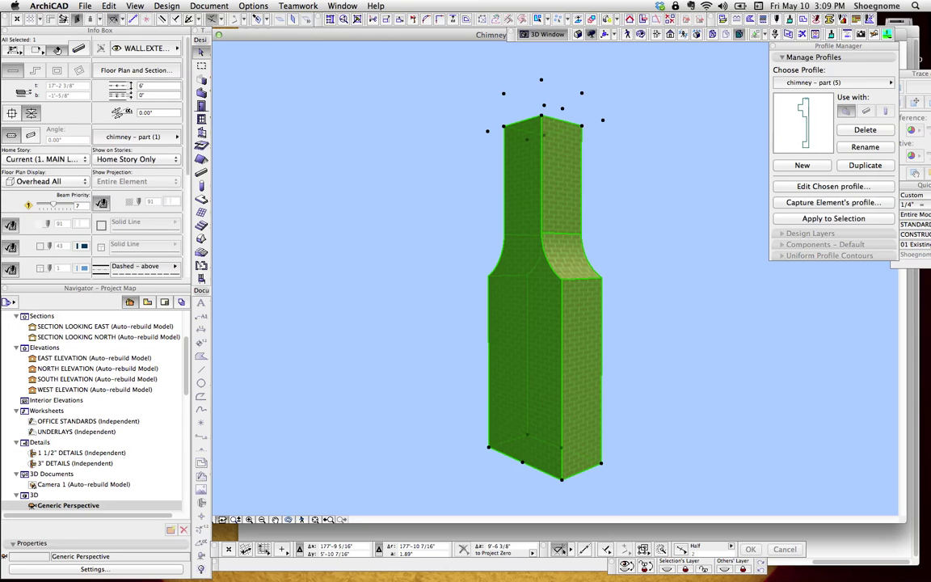
pyautogui.press('Escape')
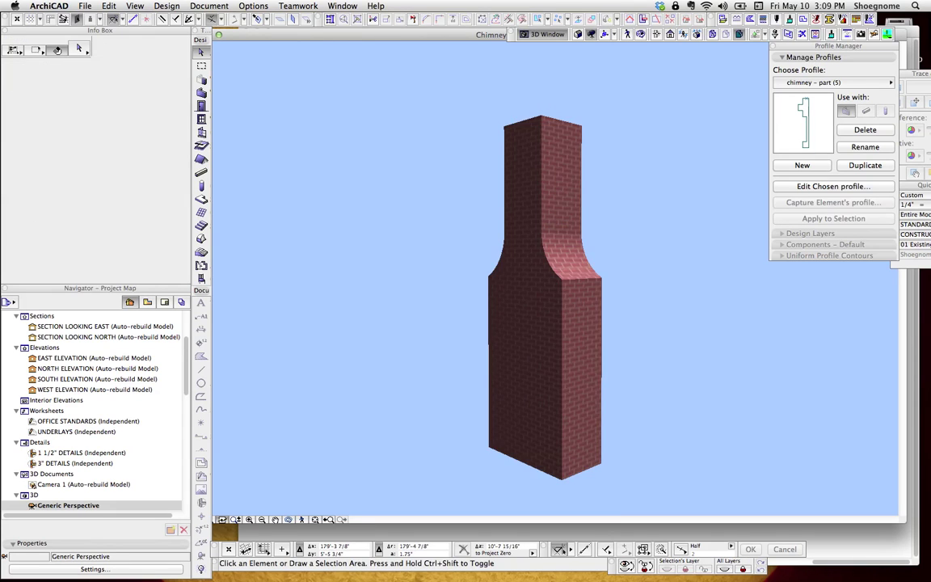
# Return to the floor plan and paste the copied beam directly over the original
pyautogui.press('F2')
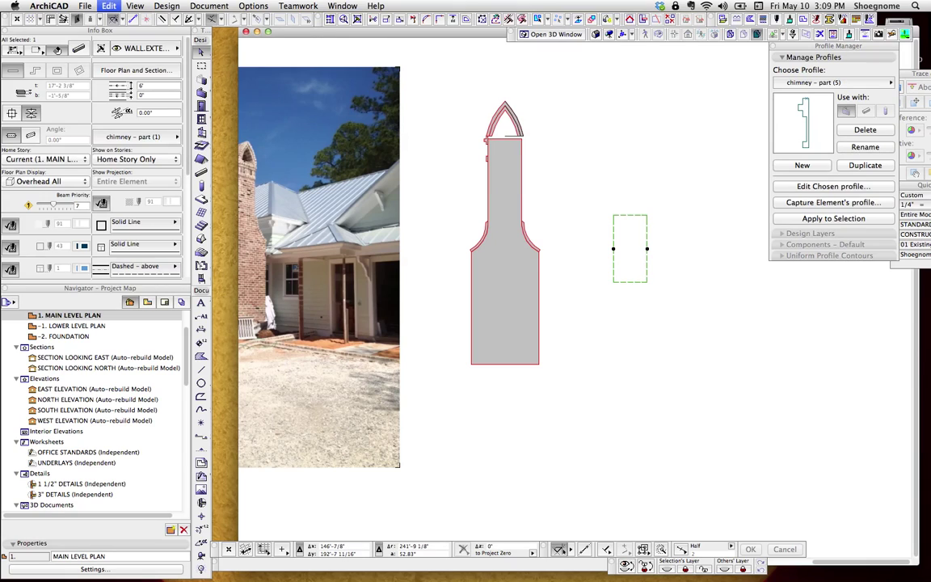
pyautogui.press('super+v')
pyautogui.press('Return')
pyautogui.press('Escape')
pyautogui.moveTo(672, 306); pyautogui.dragTo(585, 191)
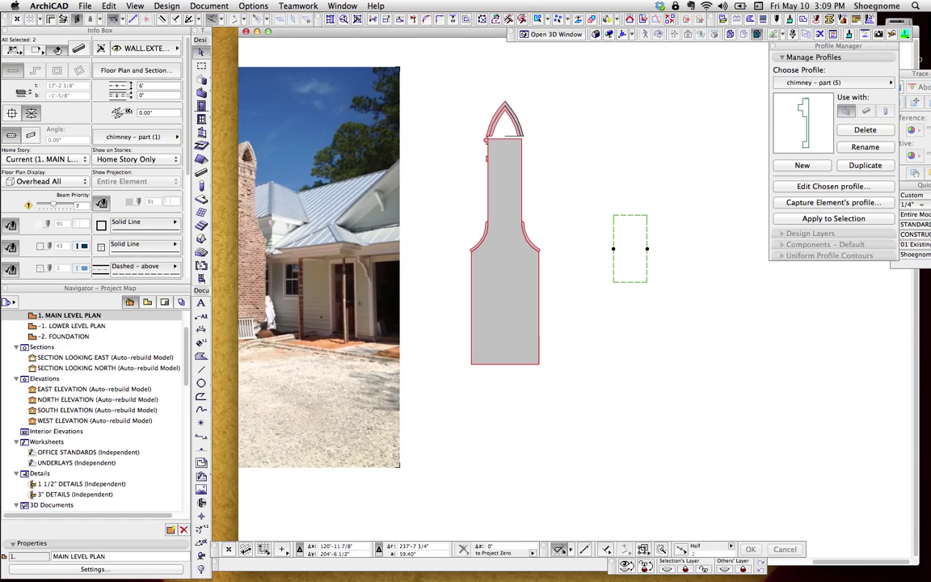
pyautogui.press('Escape')
# Assign the "chimney - part (2)" profile to the pasted beam and show the stacked beams in 3D
pyautogui.click(628, 264)
pyautogui.click(138, 137)
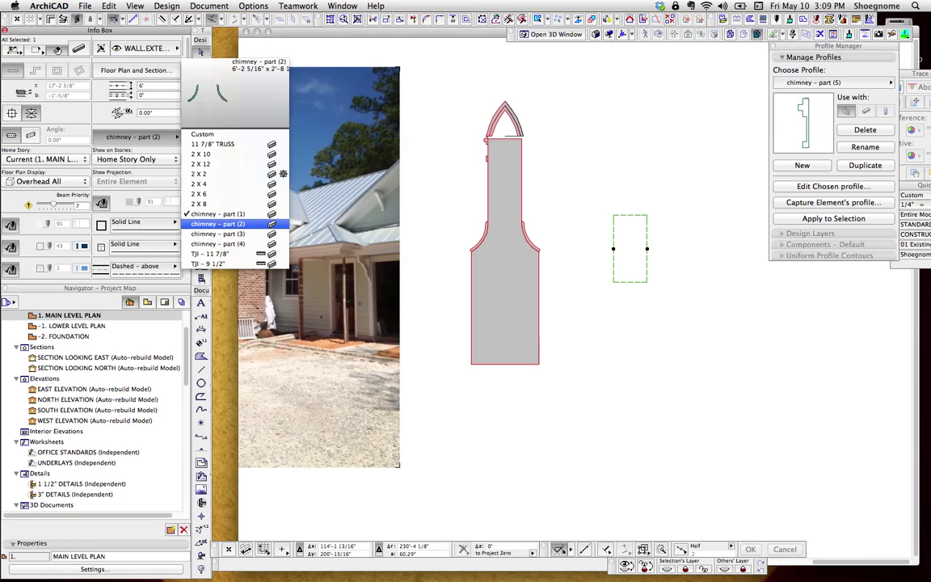
pyautogui.click(220, 224)
pyautogui.press('Escape')
pyautogui.moveTo(596, 200); pyautogui.dragTo(666, 303)
pyautogui.press('F5')
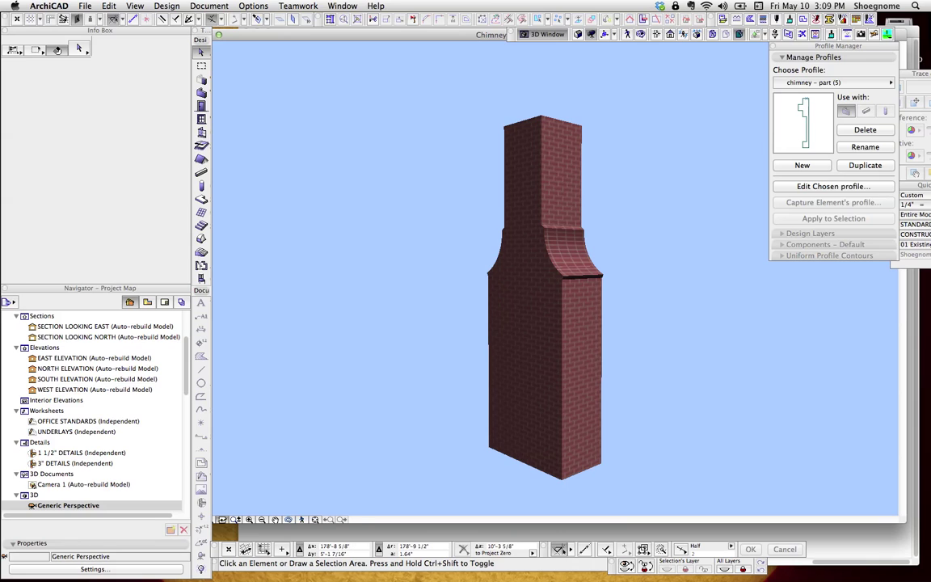
# Switch the flared beam's profile to "chimney - part (3)" and finally to "chimney - part (4)"
pyautogui.click(557, 242)
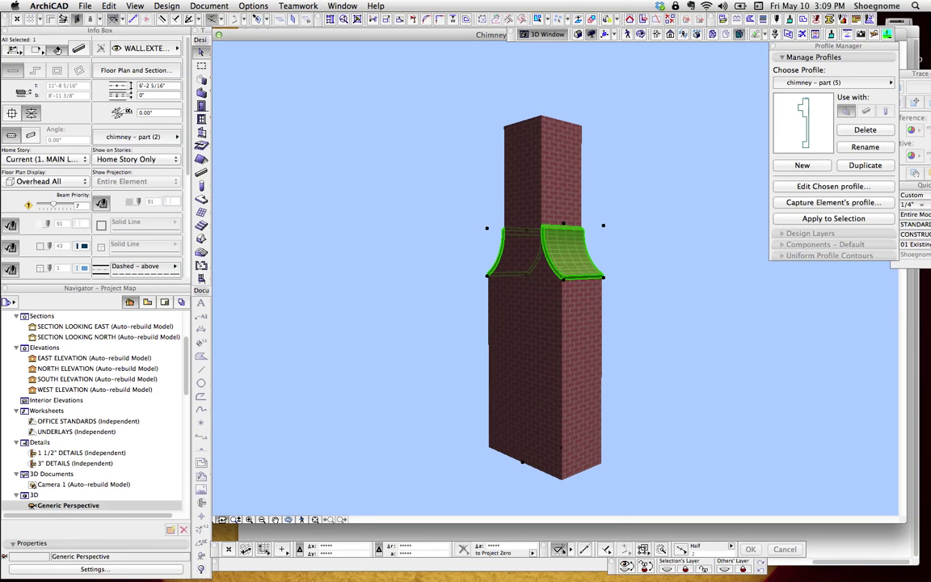
pyautogui.click(133, 136)
pyautogui.click(218, 234)
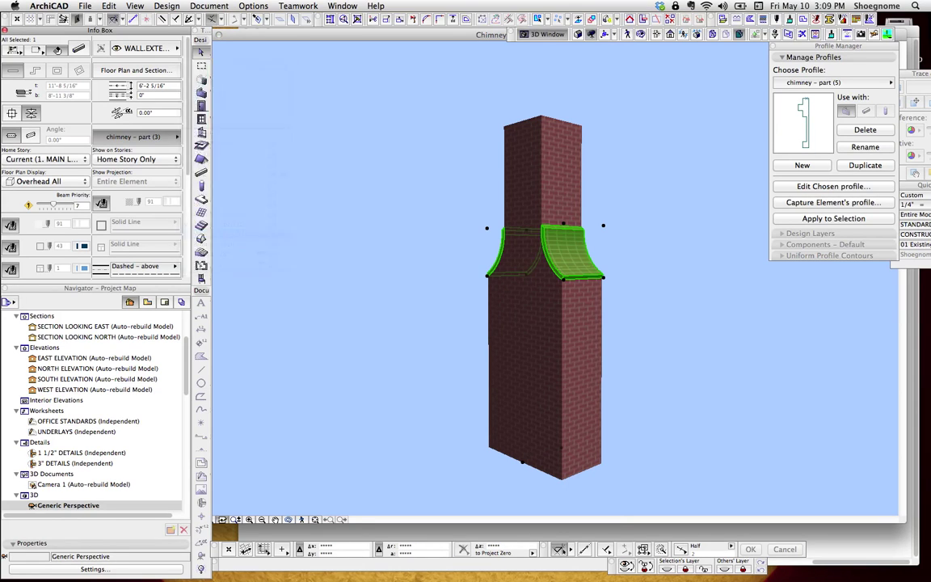
pyautogui.click(133, 137)
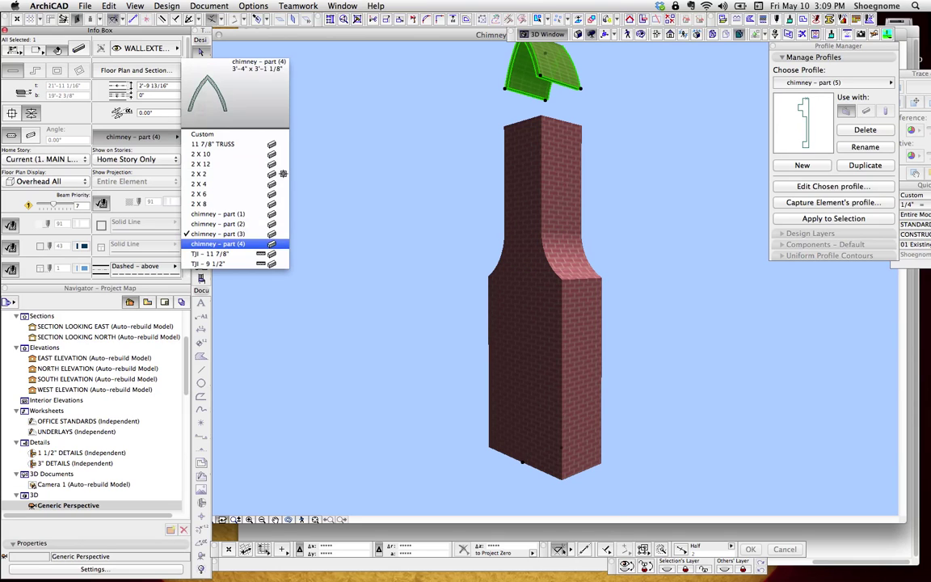
pyautogui.click(218, 243)
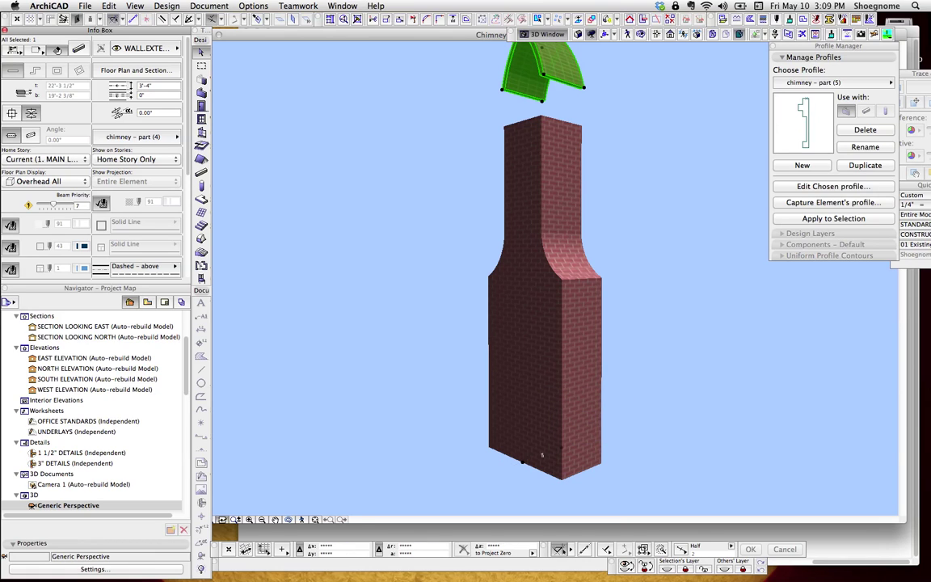
# Return to the floor plan and draw a rectangular wall with the "chimney - part (5)" profile around the arched cap beam's outline
pyautogui.click(808, 186)
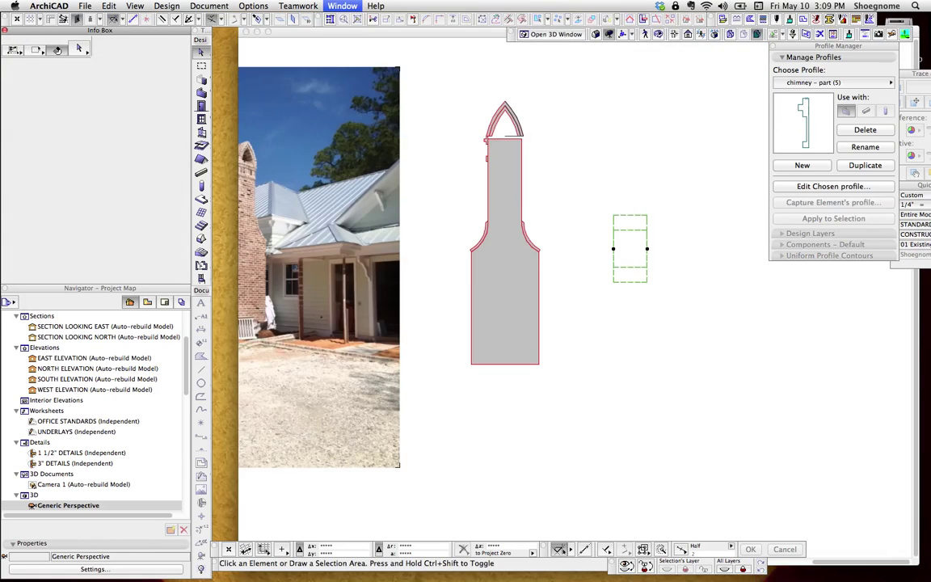
pyautogui.click(202, 93)
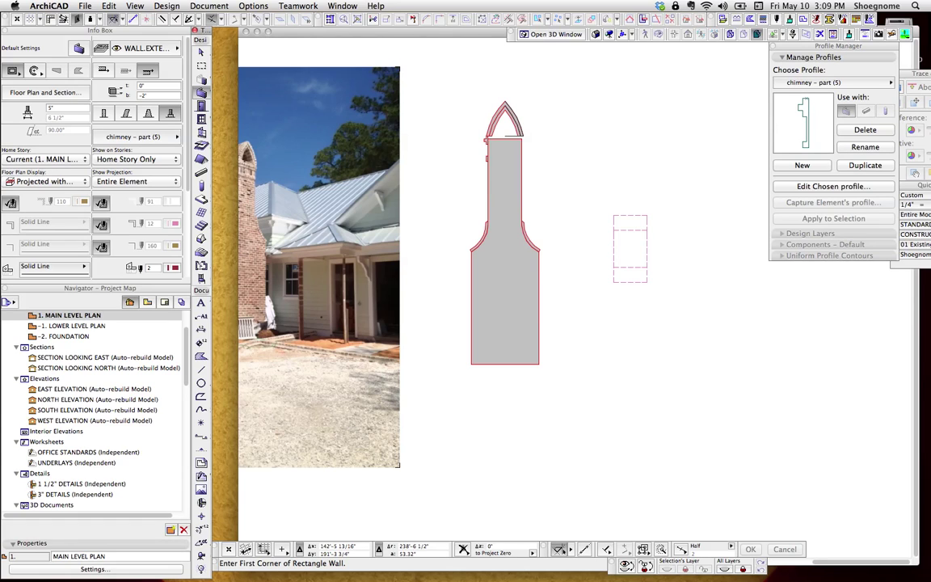
pyautogui.click(613, 229)
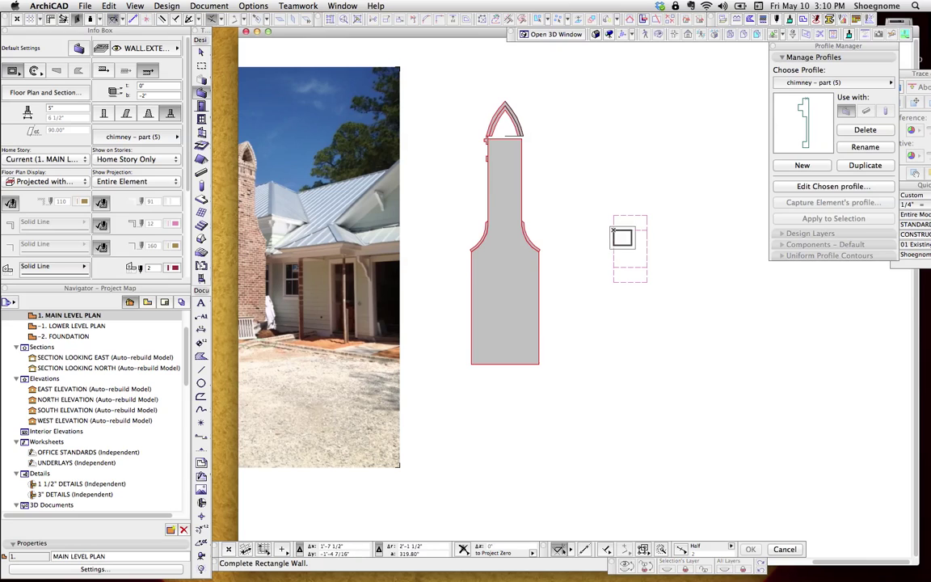
pyautogui.click(648, 268)
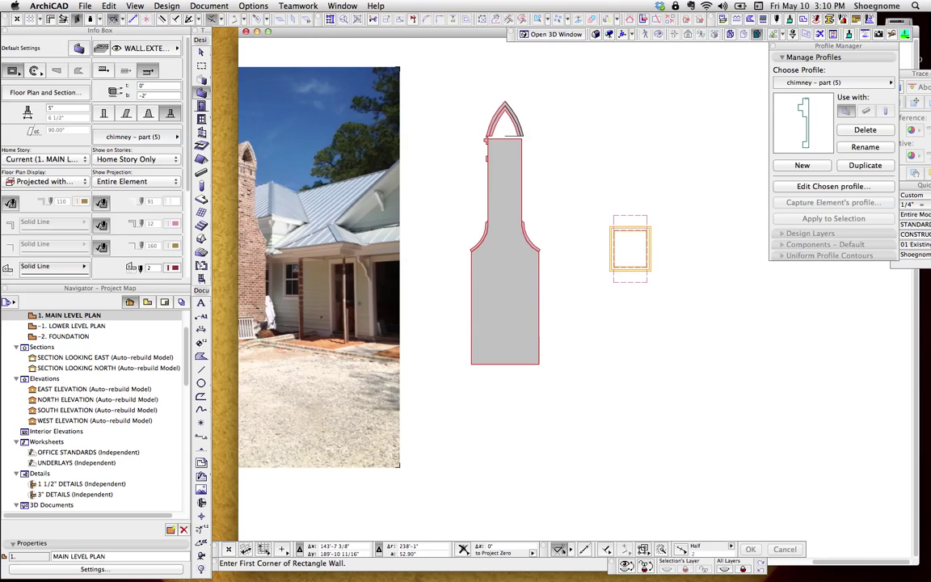
# Show the marqueed chimney parts in 3D and raise the four profiled walls about 19'-2" to sit beneath the arched cap
pyautogui.click(201, 65)
pyautogui.click(585, 190)
pyautogui.click(669, 309)
pyautogui.press('F5')
pyautogui.press('w')
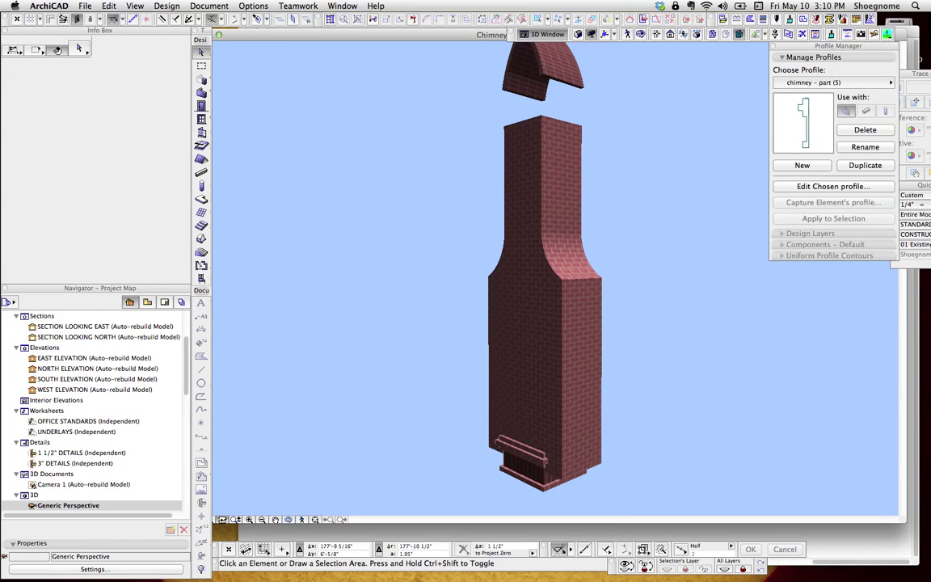
pyautogui.click(522, 443)
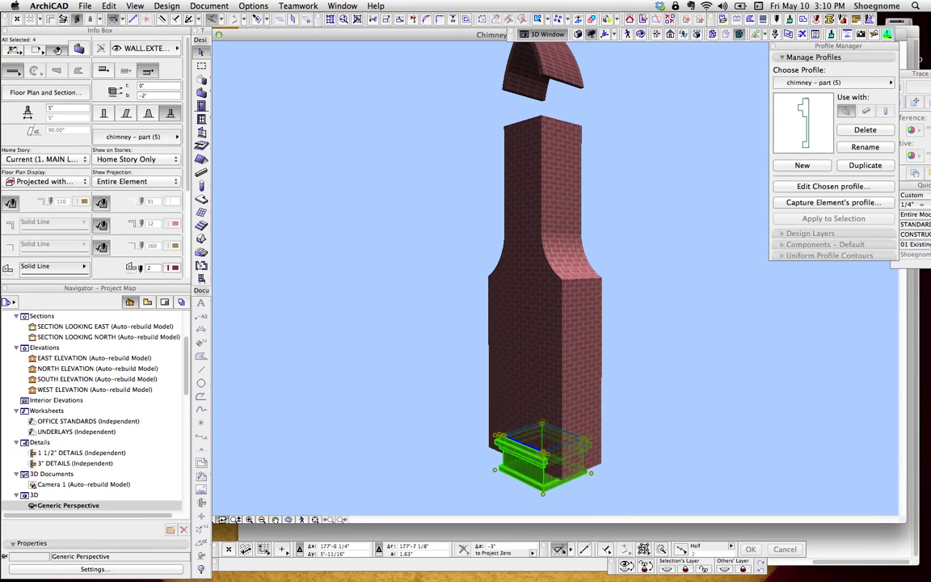
pyautogui.click(544, 453)
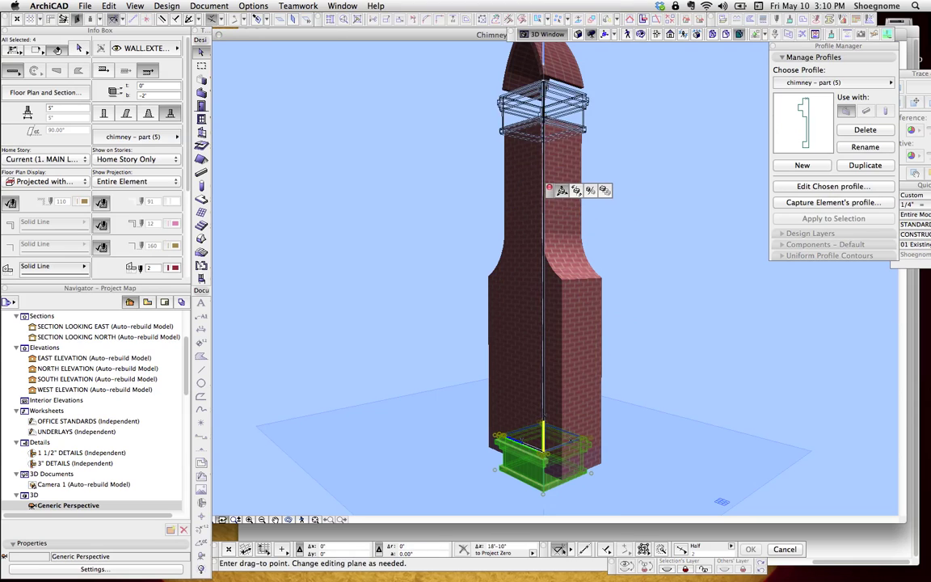
pyautogui.click(543, 102)
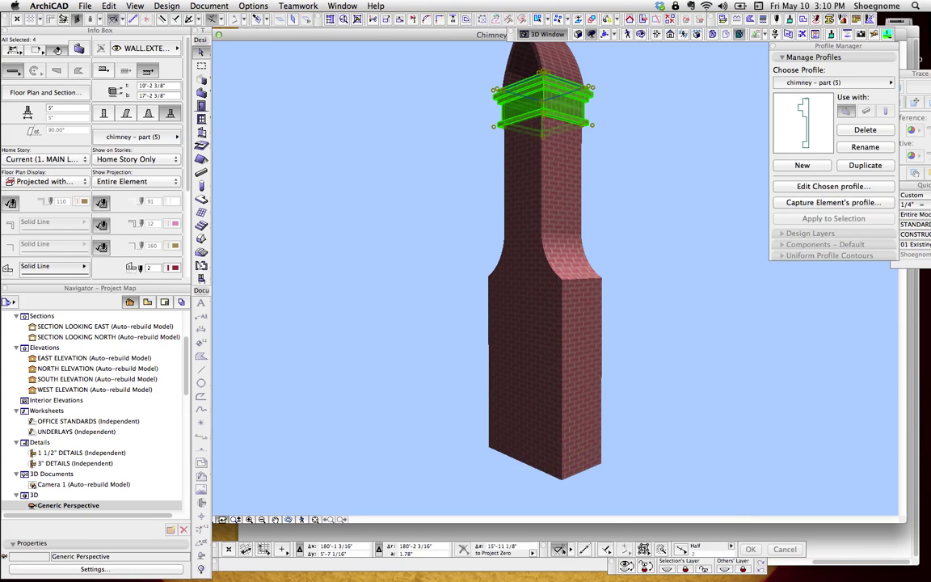
# Examine the raised cornice walls and the arched cap on the chimney from the other sides in 3D
pyautogui.press('Escape')
pyautogui.press('o')
pyautogui.moveTo(484, 270); pyautogui.dragTo(546, 271)
pyautogui.moveTo(548, 224); pyautogui.dragTo(549, 276, button='middle')
pyautogui.moveTo(548, 276); pyautogui.dragTo(590, 284)
pyautogui.moveTo(509, 273); pyautogui.dragTo(549, 277)
pyautogui.press('Escape')
pyautogui.click(502, 168)
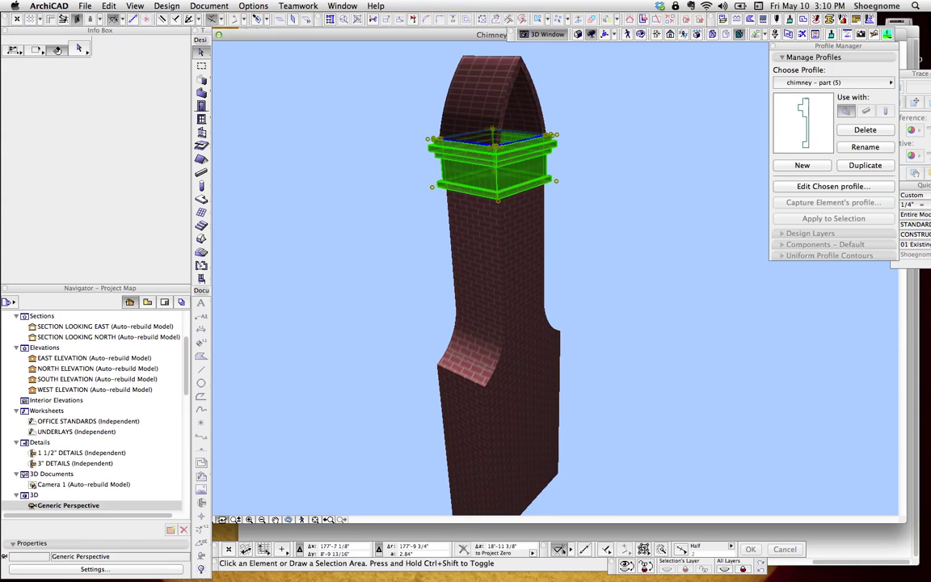
pyautogui.press('Escape')
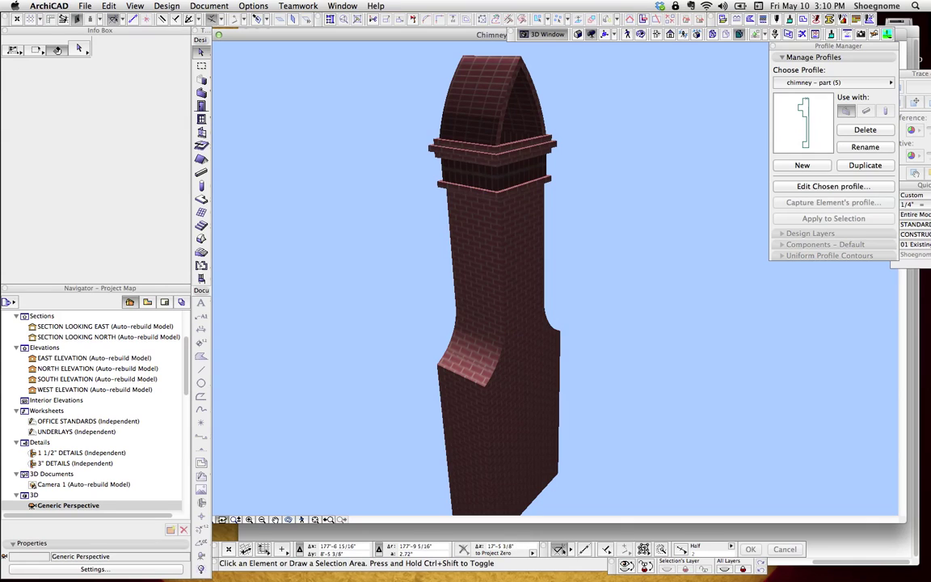
pyautogui.scroll(-3, 517, 168)
# Clear the marquee on the floor plan and delete the demonstration chimney's beams and walls beside the elevation fills
pyautogui.press('F2')
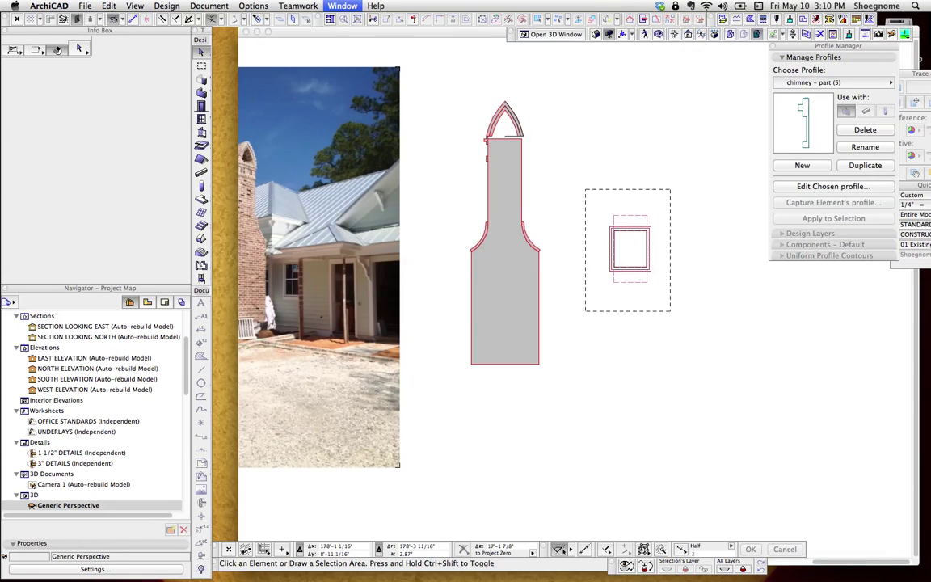
pyautogui.press('Escape')
pyautogui.scroll(-1, 443, 217)
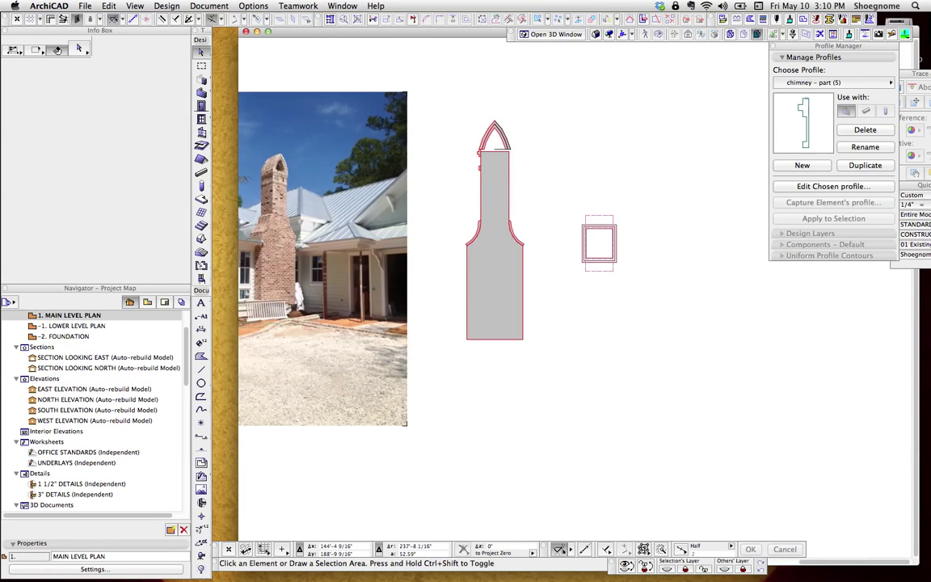
pyautogui.click(444, 217)
pyautogui.click(630, 280)
pyautogui.press('Delete')
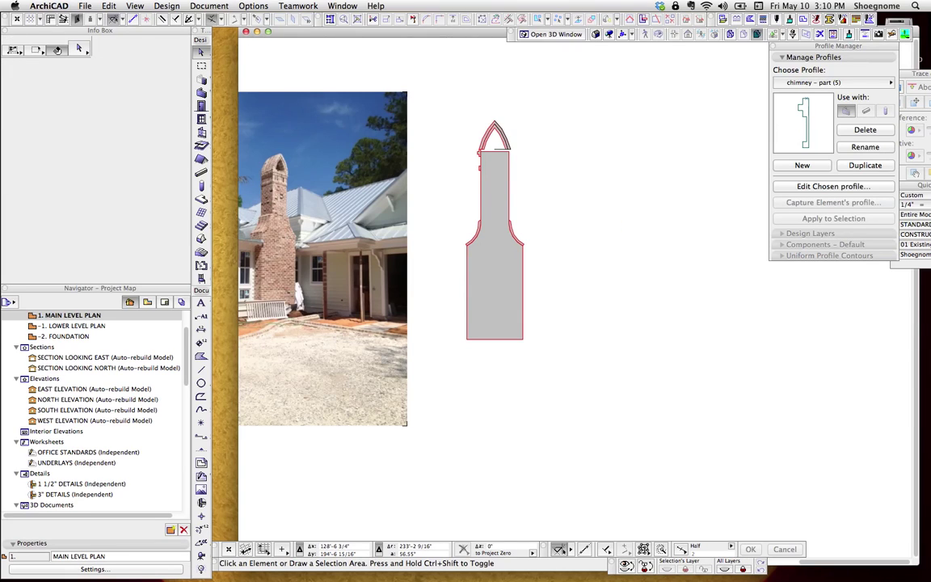
# Bring up the whole model in 3D and examine the completed chimney against the house from several sides
pyautogui.moveTo(404, 242); pyautogui.dragTo(749, 232, button='middle')
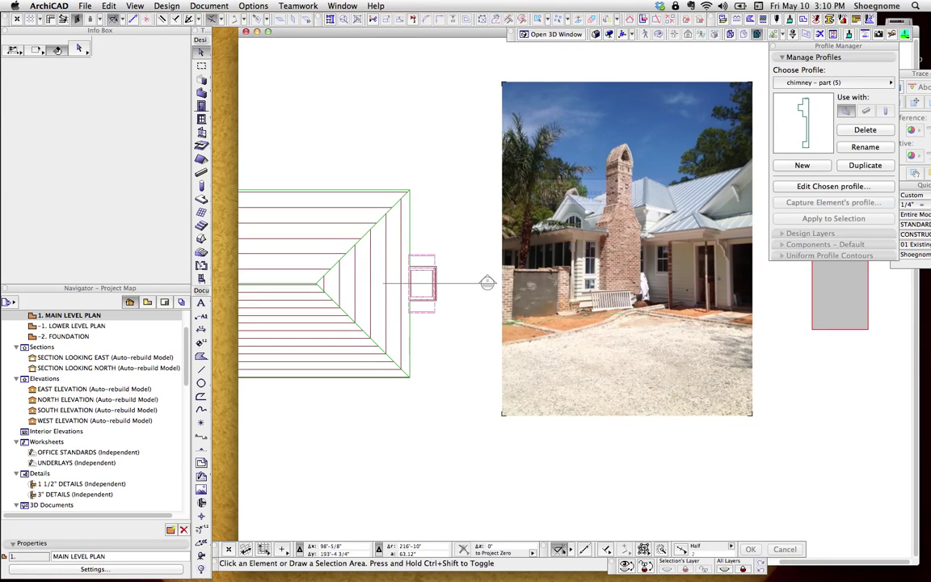
pyautogui.press('F5')
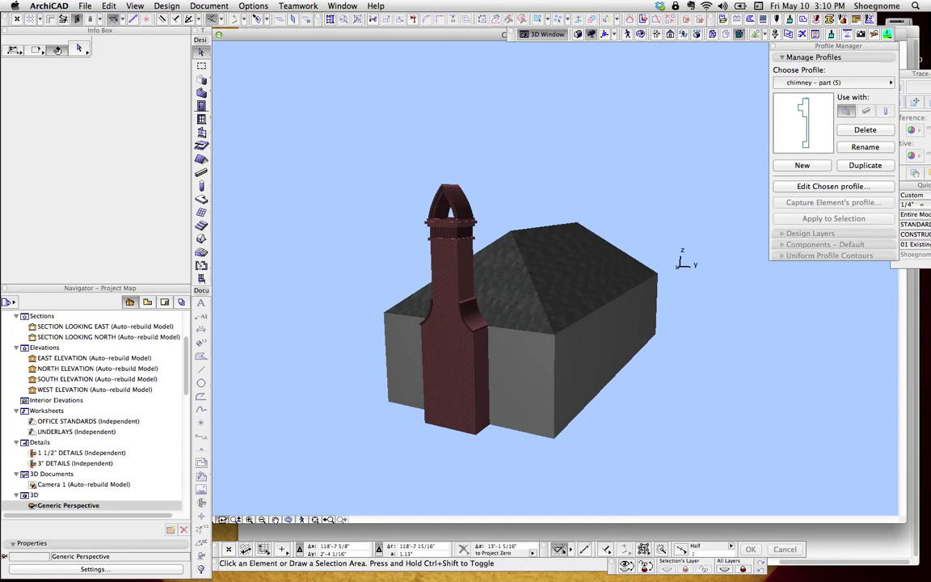
pyautogui.keyDown('shift'); pyautogui.moveTo(477, 282); pyautogui.dragTo(544, 278, button='middle'); pyautogui.keyUp('shift')
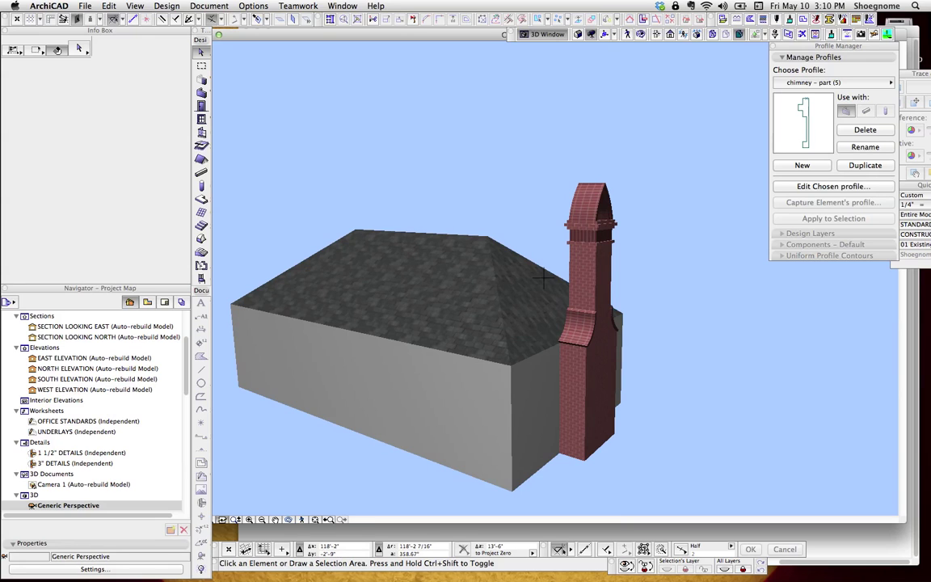
pyautogui.click(505, 271)
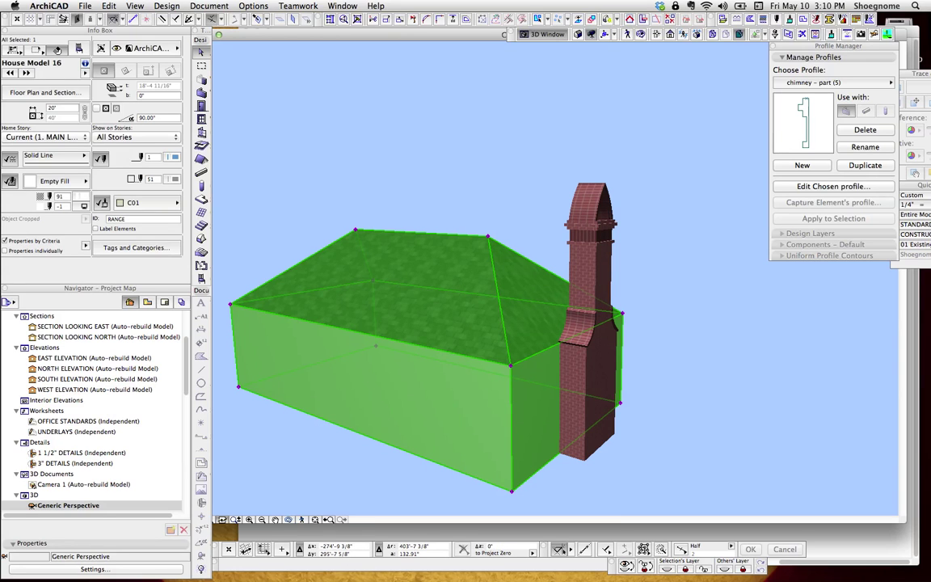
pyautogui.press('Escape')
pyautogui.press('o')
pyautogui.moveTo(543, 278); pyautogui.dragTo(501, 257)
# Narrow the 3D window, place it beside the reference photo, and frame the chimney at a similar angle for comparison
pyautogui.moveTo(452, 34); pyautogui.dragTo(338, 41)
pyautogui.moveTo(795, 531); pyautogui.dragTo(524, 526)
pyautogui.moveTo(449, 44); pyautogui.dragTo(427, 46)
pyautogui.scroll(4, 322, 280)
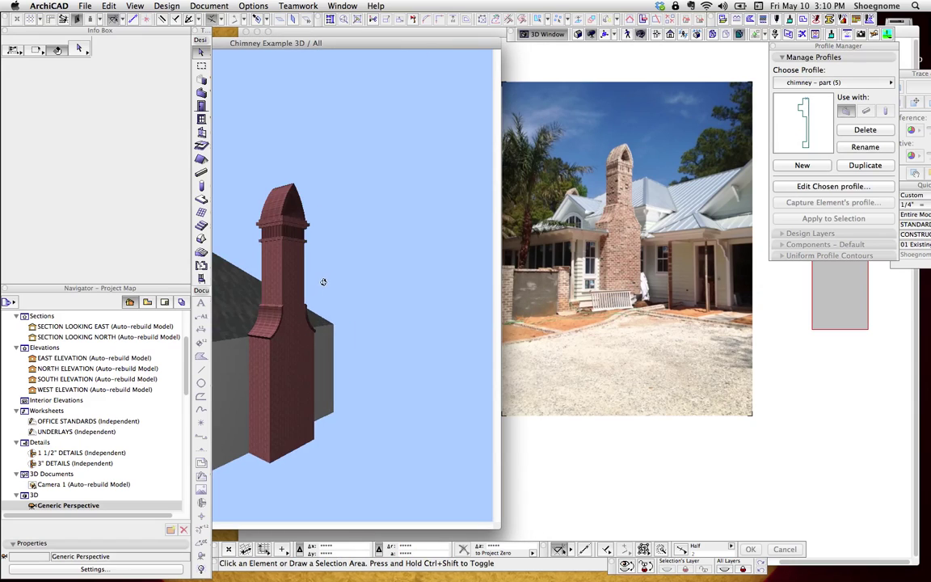
pyautogui.moveTo(322, 281); pyautogui.dragTo(418, 244)
pyautogui.keyDown('shift'); pyautogui.moveTo(418, 245); pyautogui.dragTo(383, 270, button='middle'); pyautogui.keyUp('shift')
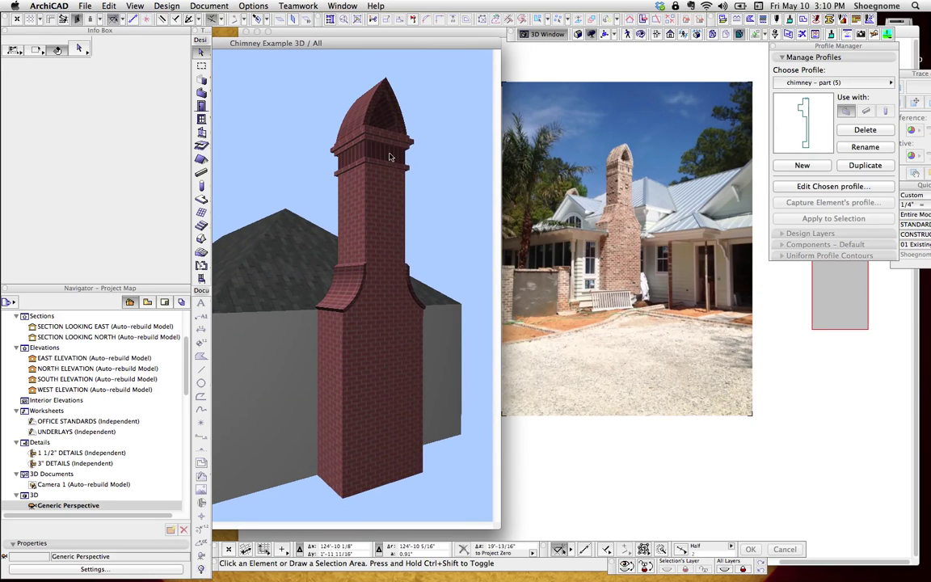
# Select the chimney body beam in 3D and shift the 3D window to compare the chimney with its floor plan outline
pyautogui.click(381, 246)
pyautogui.moveTo(436, 43); pyautogui.dragTo(421, 386)
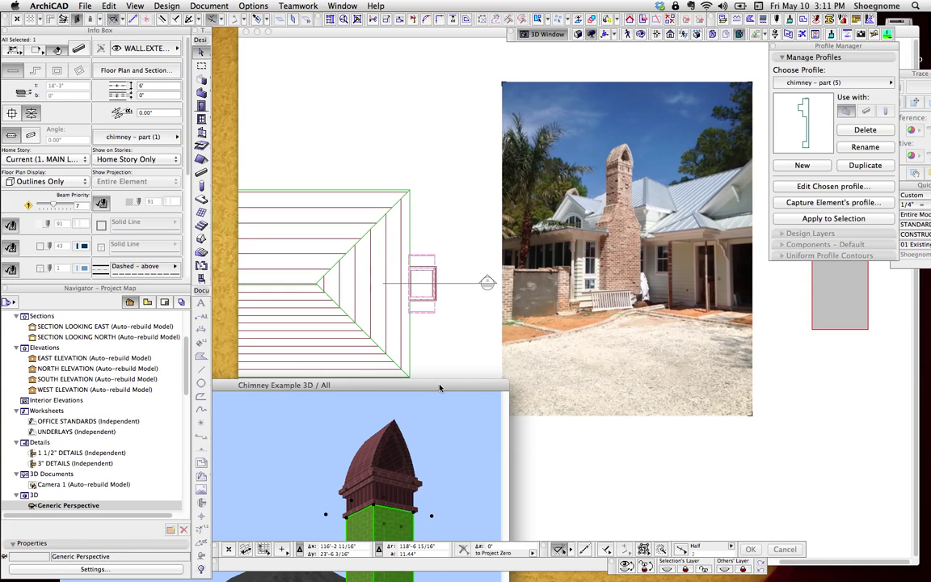
pyautogui.moveTo(439, 388); pyautogui.dragTo(433, 361)
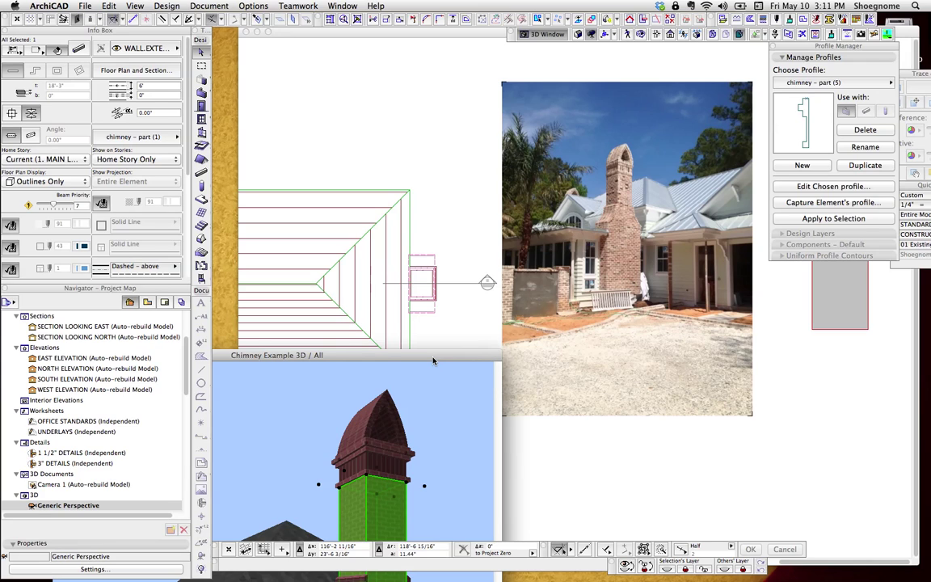
pyautogui.moveTo(433, 361); pyautogui.dragTo(412, 110)
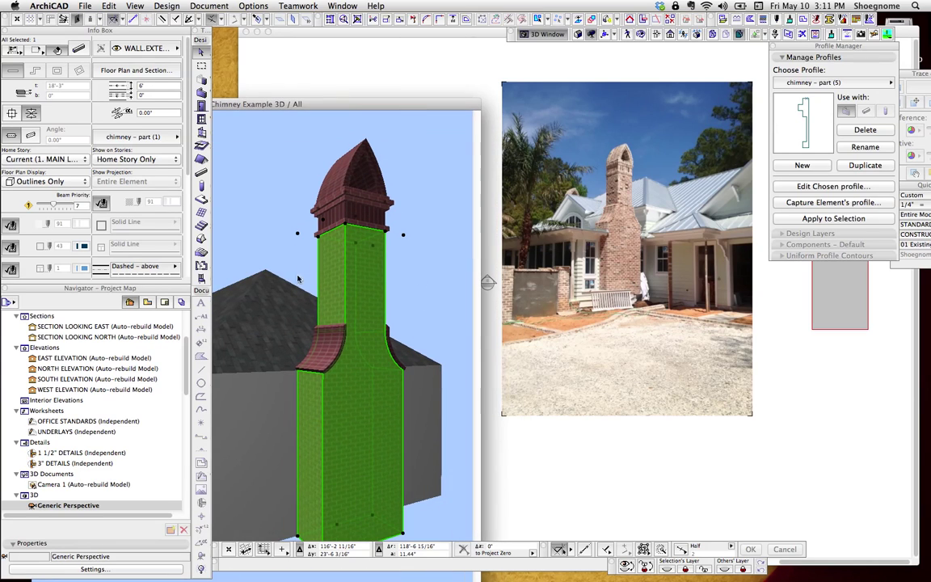
# Select the chimney's component beams and walls together, clear the selection, and reposition the 3D window against the photo
pyautogui.click(305, 141)
pyautogui.moveTo(411, 244); pyautogui.dragTo(415, 249)
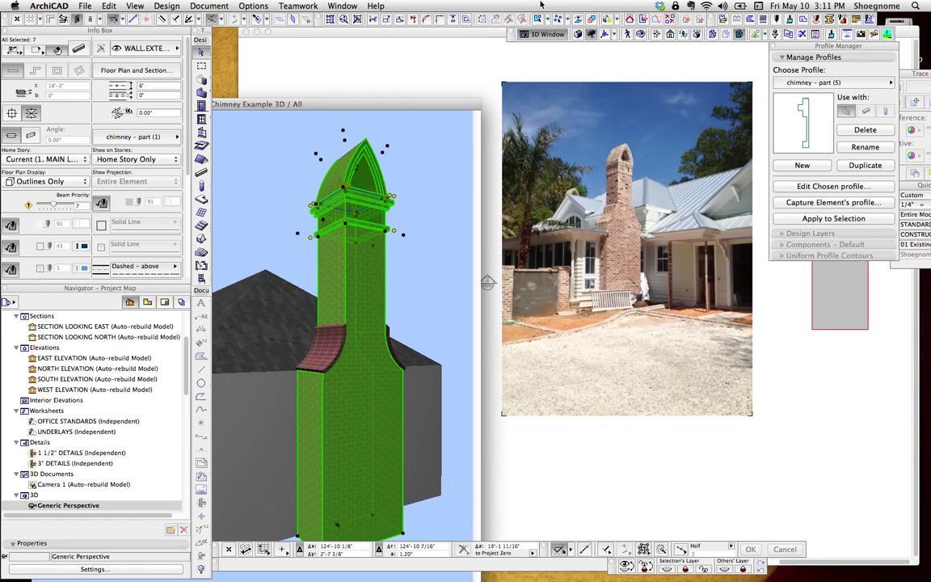
pyautogui.press('Escape')
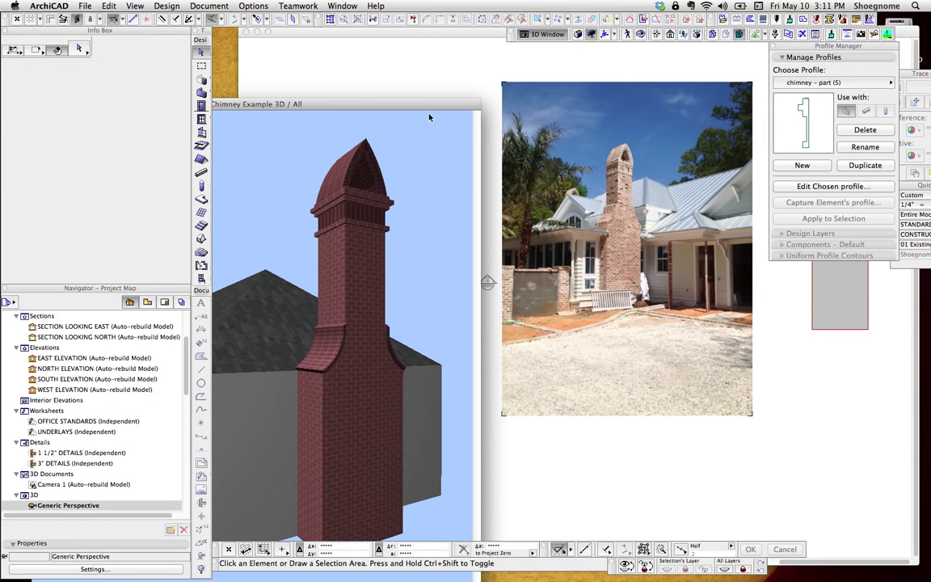
pyautogui.moveTo(417, 105); pyautogui.dragTo(415, 233)
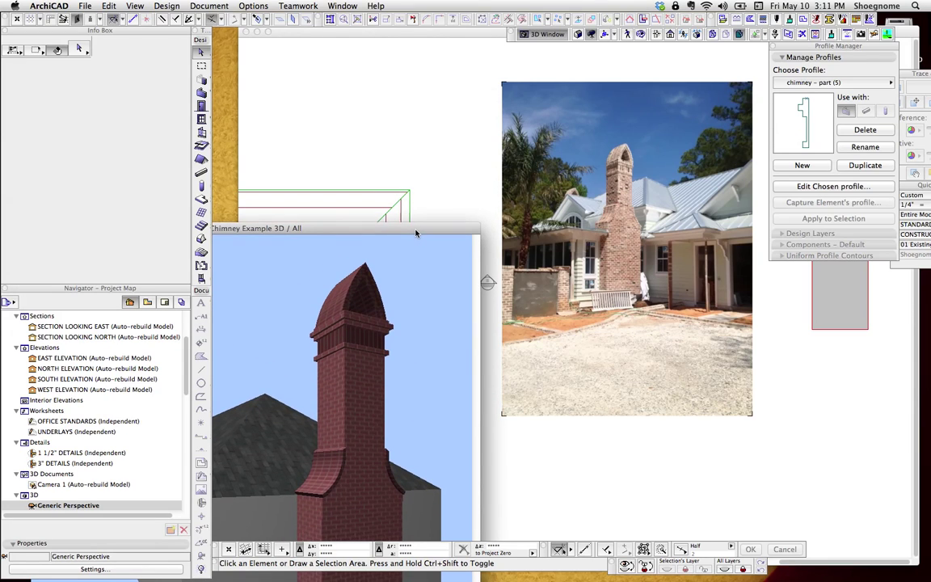
pyautogui.moveTo(415, 233); pyautogui.dragTo(446, 63)
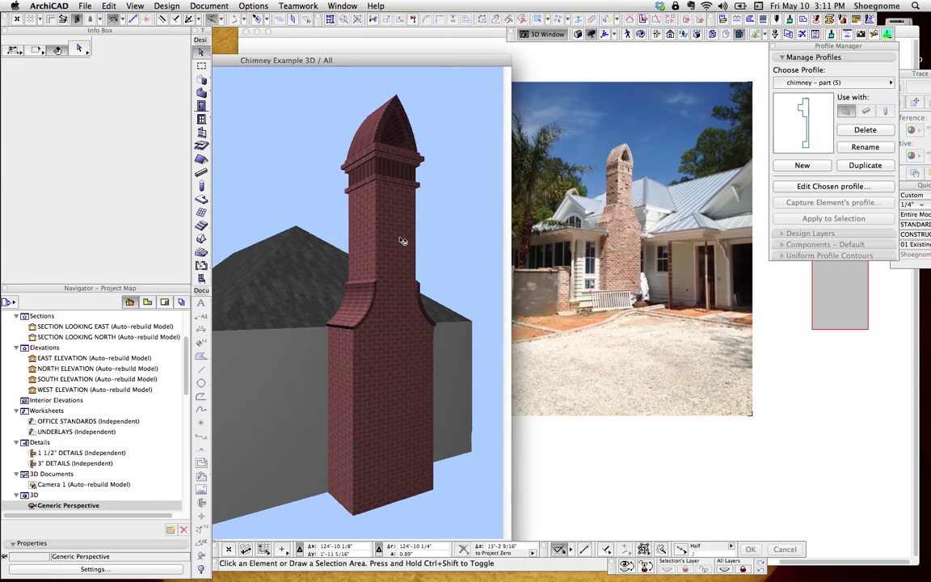
# Inspect the chimney body beam and the flared shoulder beam individually in the 3D window
pyautogui.click(386, 277)
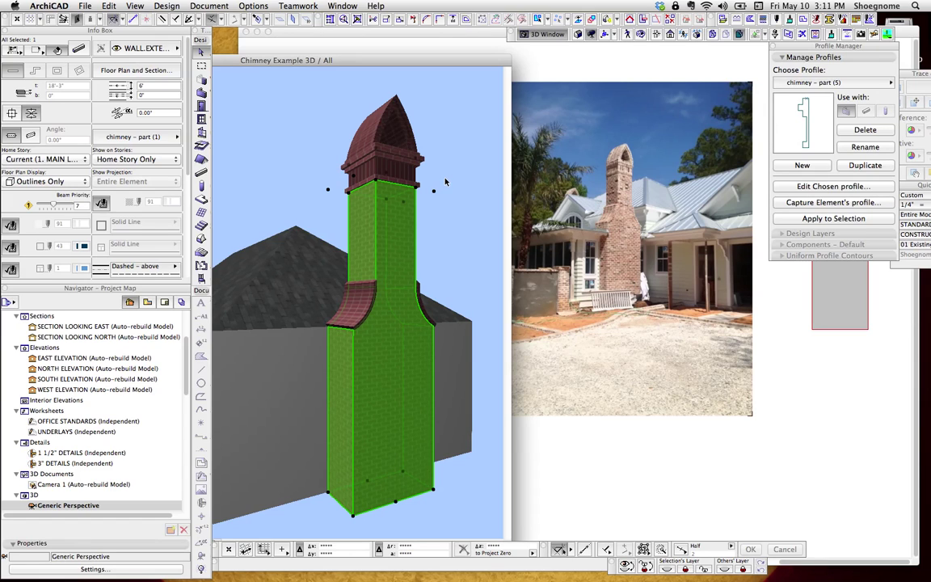
pyautogui.click(435, 241)
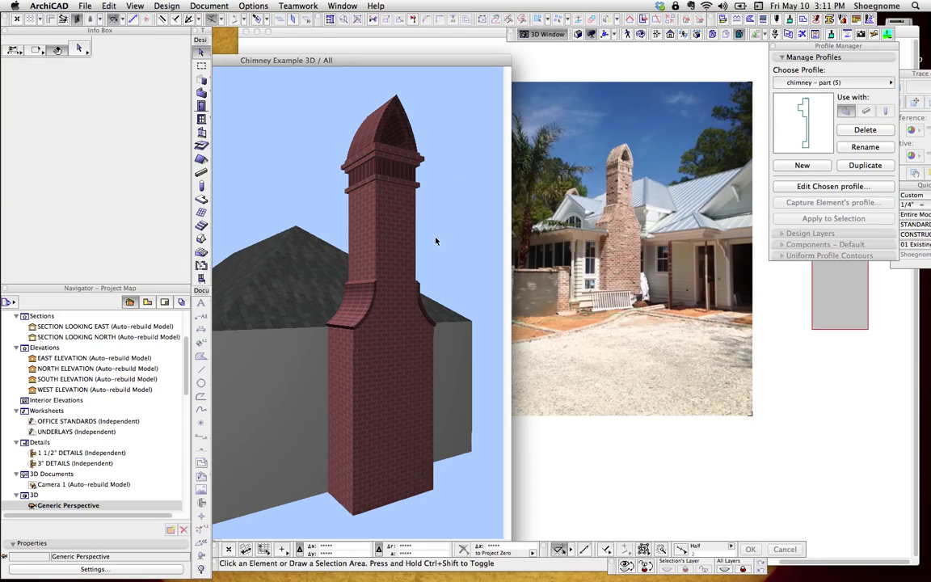
pyautogui.click(370, 294)
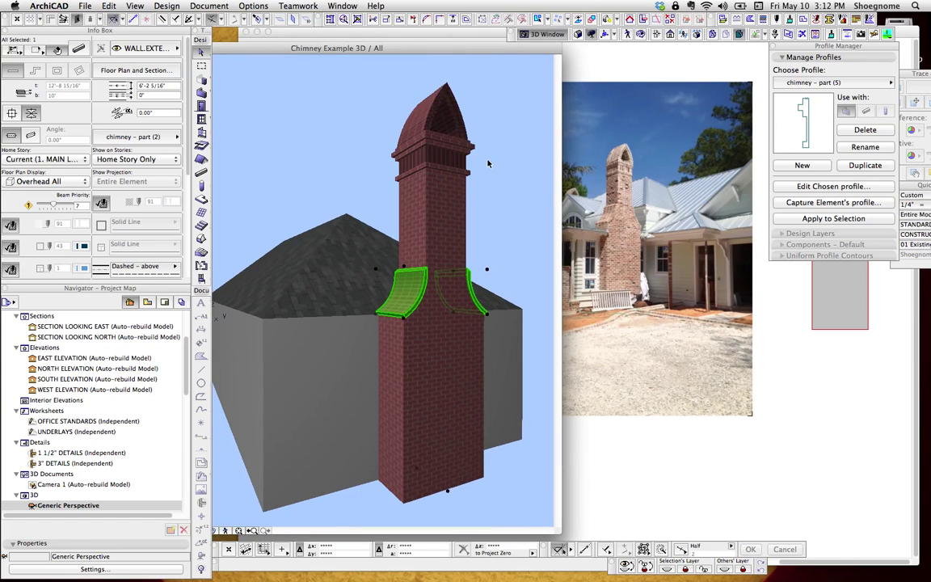
# Deselect the shoulder beam, check the chimney body beam by selecting it in 3D, and clear the selection
pyautogui.click(488, 163)
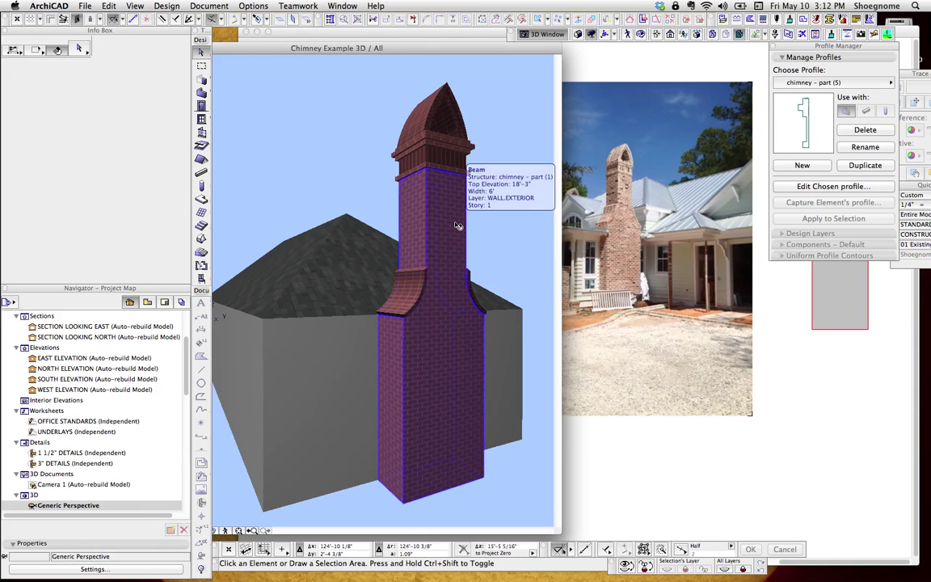
pyautogui.click(443, 222)
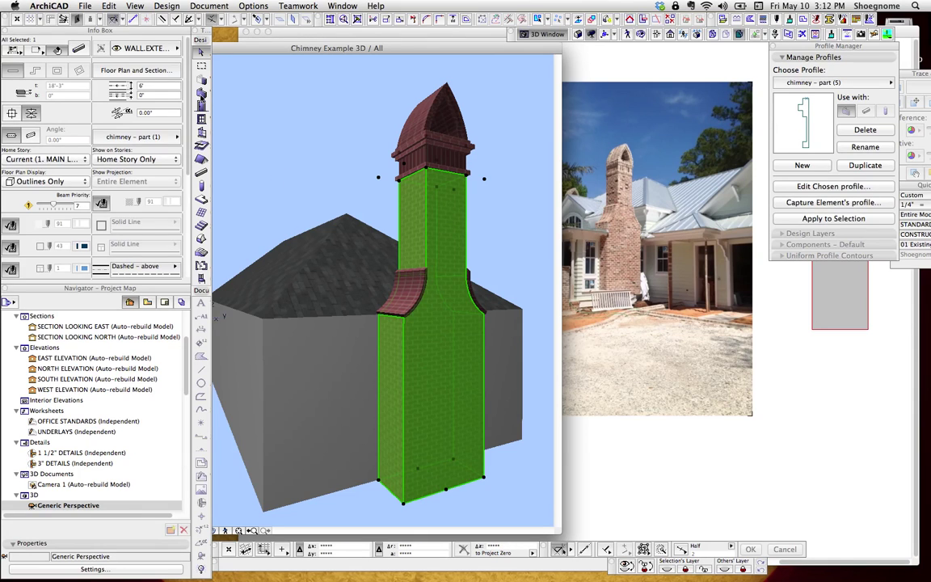
pyautogui.press('Escape')
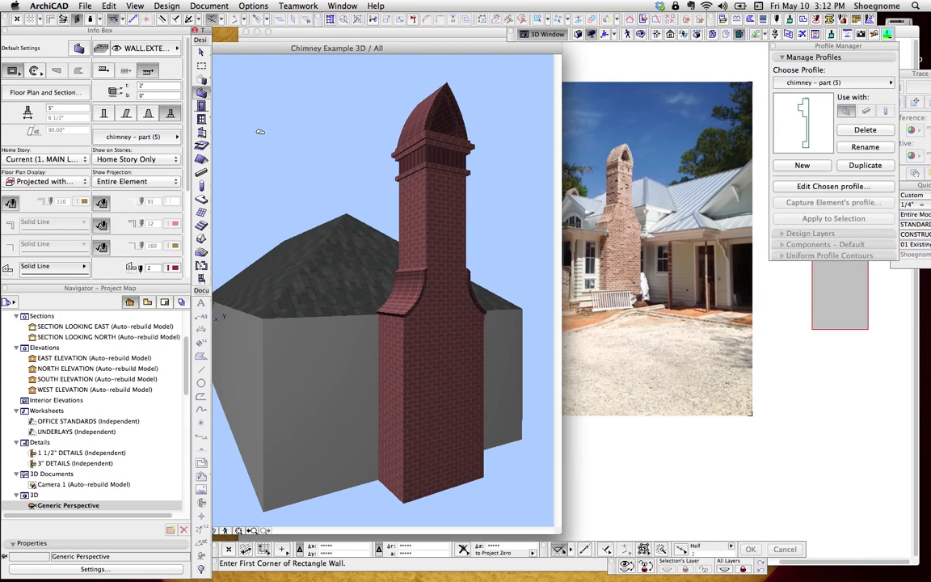
pyautogui.press('Escape')
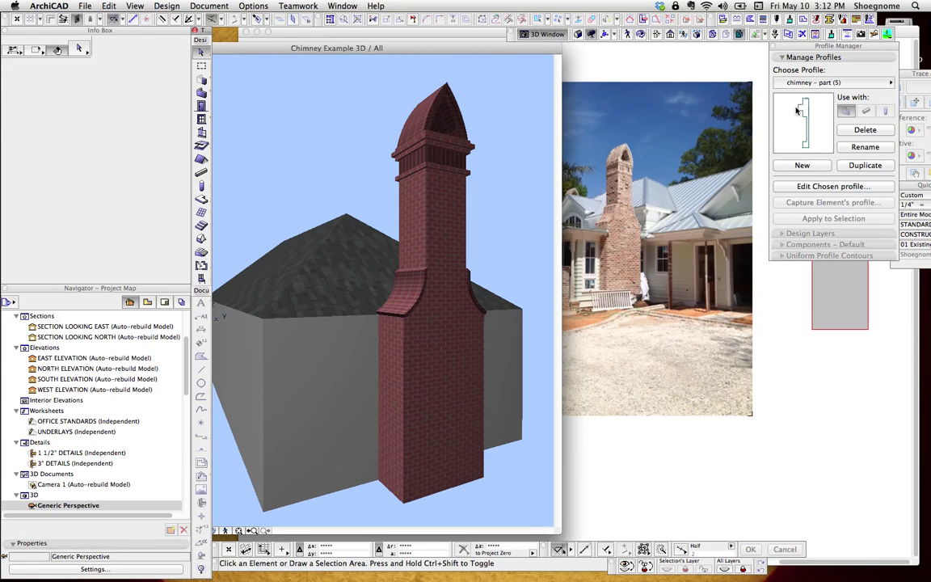
# Isolate the corbelled band wall with the chimney - part (5) profile below the arched cap in the 3D window
pyautogui.click(420, 144)
pyautogui.press('super+t')
pyautogui.press('Escape')
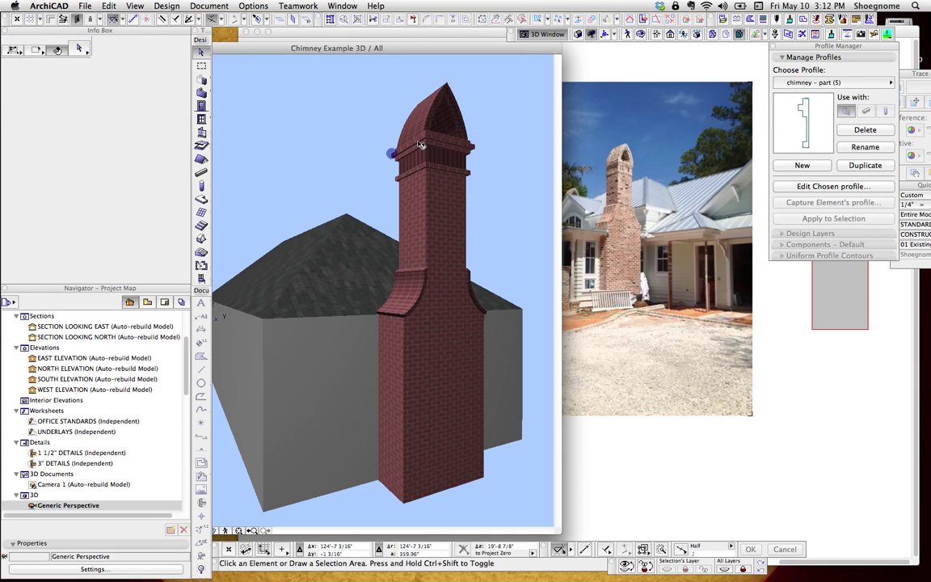
pyautogui.press('super+d')
pyautogui.click(420, 146)
pyautogui.press('F5')
pyautogui.press('Escape')
pyautogui.press('Escape')
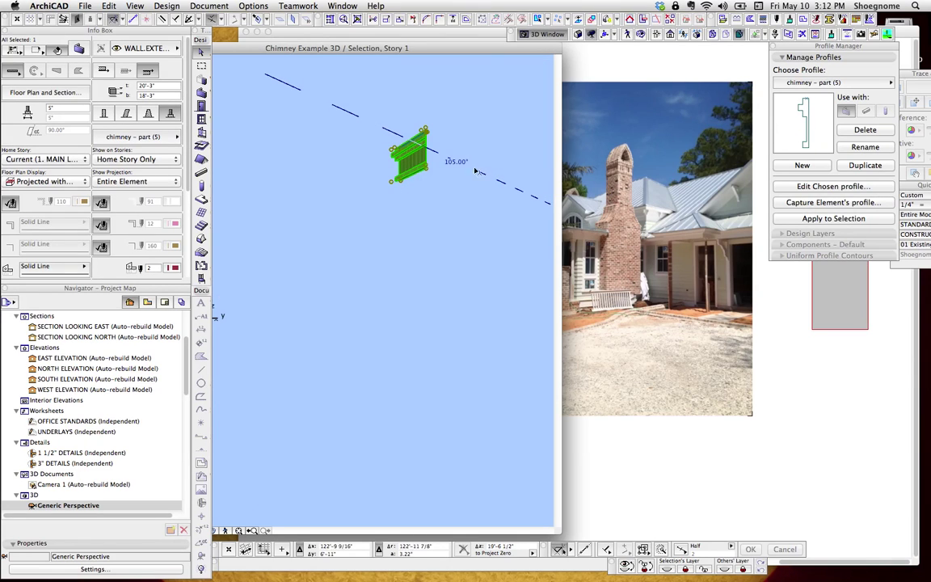
# Orbit around the isolated band wall to examine its end profile and stepped brick courses
pyautogui.press('o')
pyautogui.moveTo(465, 157); pyautogui.dragTo(429, 167)
pyautogui.scroll(10, 403, 143)
pyautogui.scroll(-5, 399, 145)
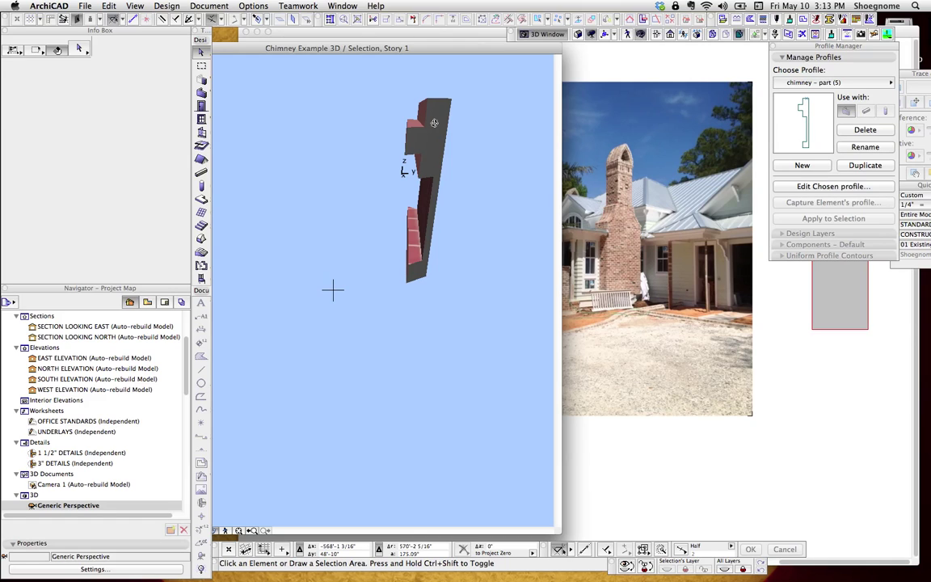
pyautogui.moveTo(433, 125); pyautogui.dragTo(448, 132)
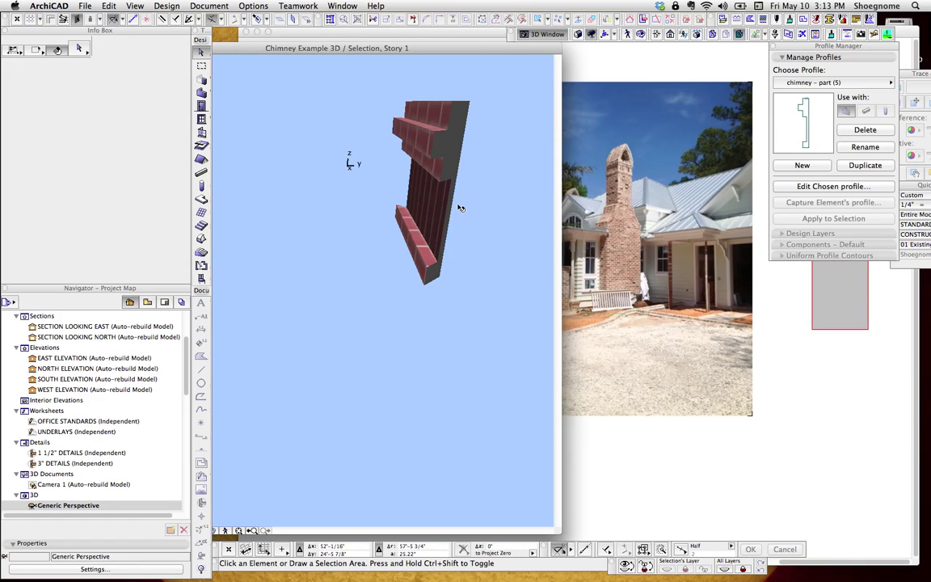
# Show the entire model in 3D again and orbit to view the whole chimney against the building
pyautogui.press('super+F5')
pyautogui.keyDown('shift'); pyautogui.moveTo(461, 202); pyautogui.dragTo(453, 222, button='middle'); pyautogui.keyUp('shift')
pyautogui.scroll(-8, 454, 225)
pyautogui.keyDown('shift'); pyautogui.moveTo(434, 295); pyautogui.dragTo(473, 241, button='middle'); pyautogui.keyUp('shift')
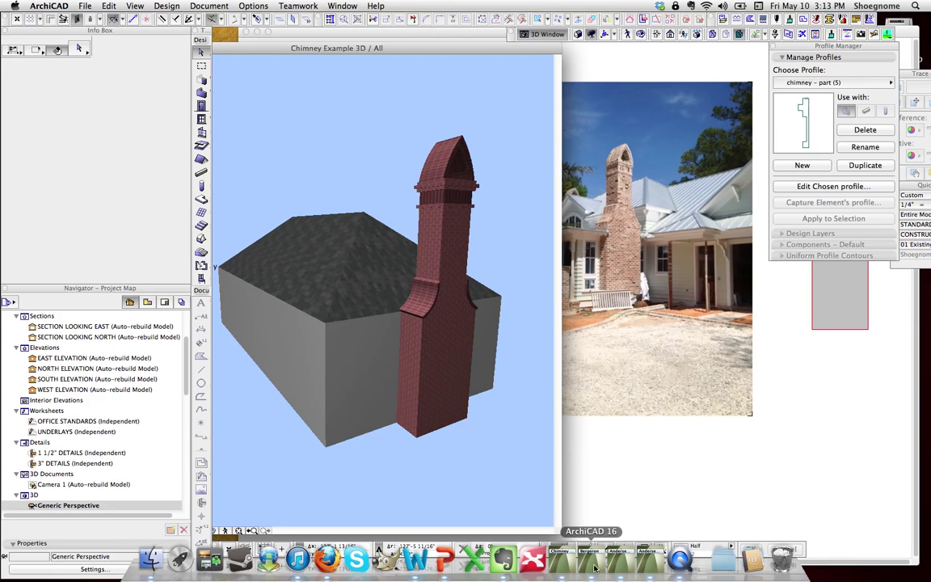
# Switch to the open project of the two-story stucco house and orbit its 3D view around the brick-capped chimney
pyautogui.click(594, 567)
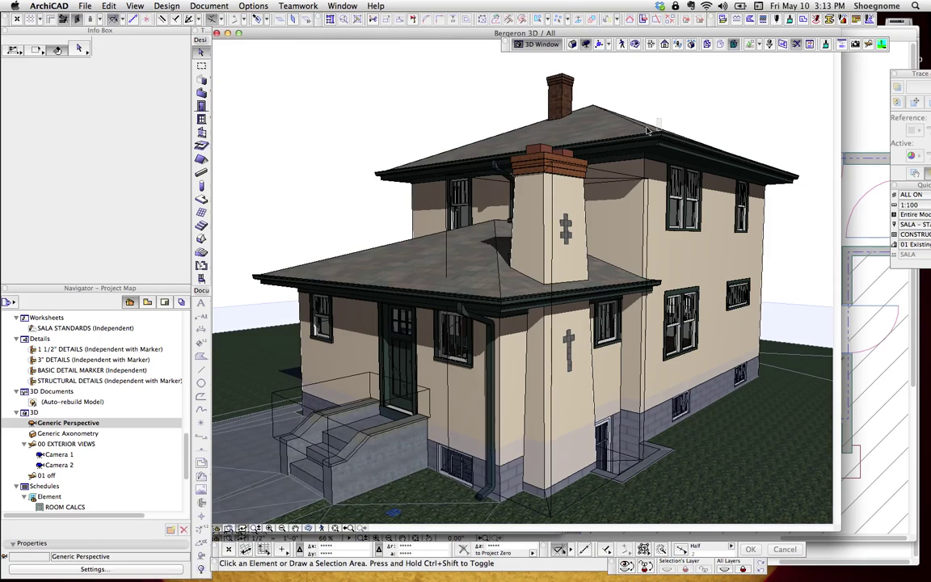
pyautogui.moveTo(646, 131)
pyautogui.mouseDown()
pyautogui.moveTo(608, 184)
pyautogui.moveTo(594, 156)
pyautogui.moveTo(611, 142)
pyautogui.moveTo(529, 155)
pyautogui.mouseUp()
pyautogui.press('o')
pyautogui.press('Escape')
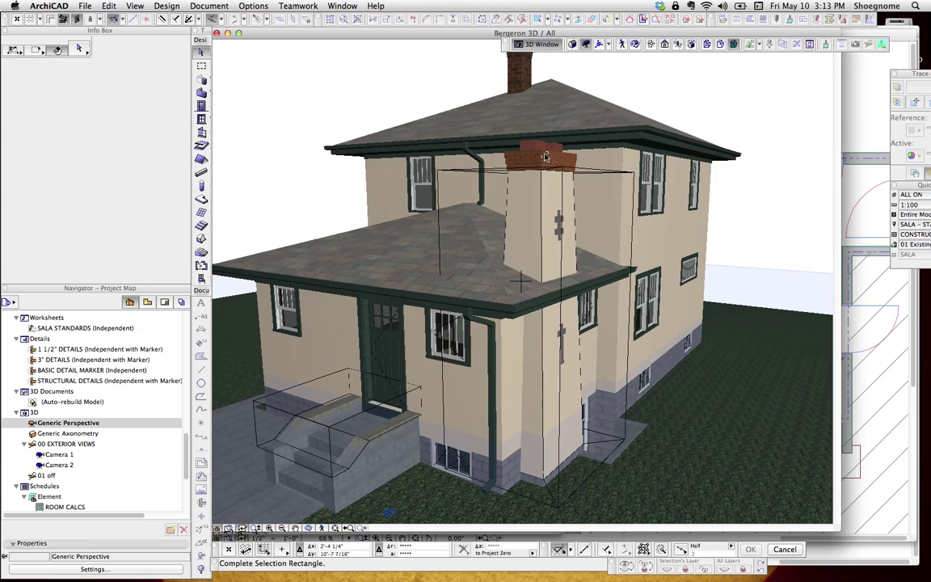
pyautogui.click(542, 156)
pyautogui.click(569, 191)
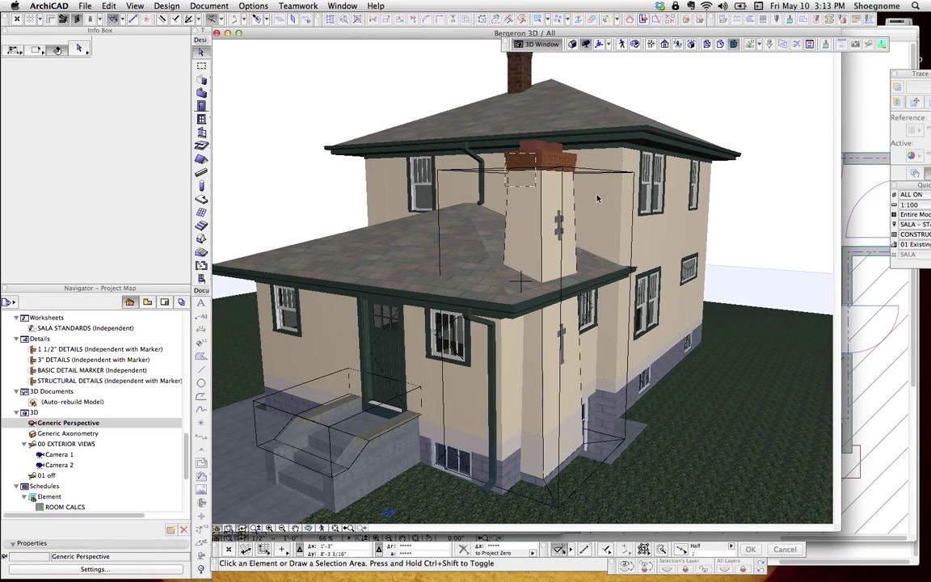
pyautogui.click(546, 153)
pyautogui.click(553, 154)
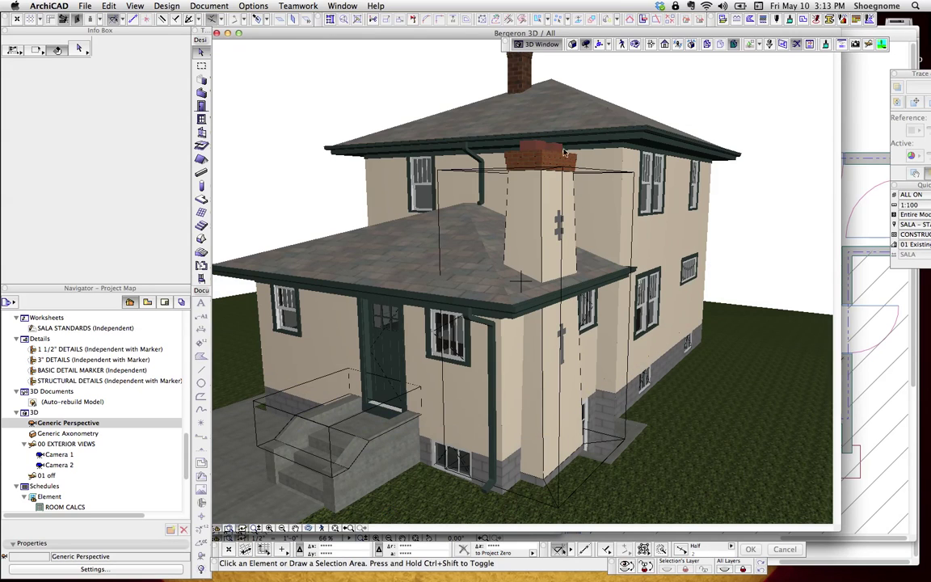
pyautogui.click(554, 154)
pyautogui.click(396, 508)
pyautogui.click(266, 18)
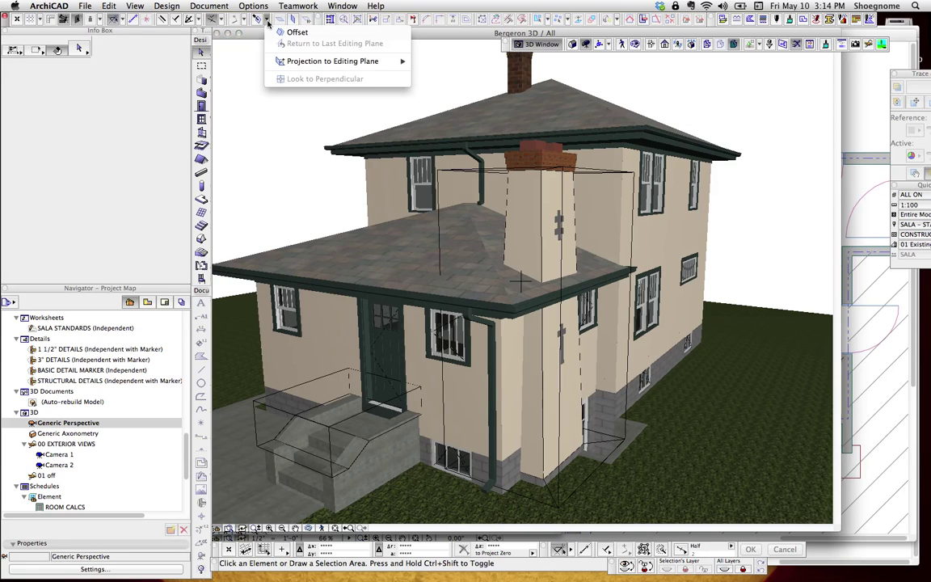
pyautogui.moveTo(307, 61)
pyautogui.click(289, 120)
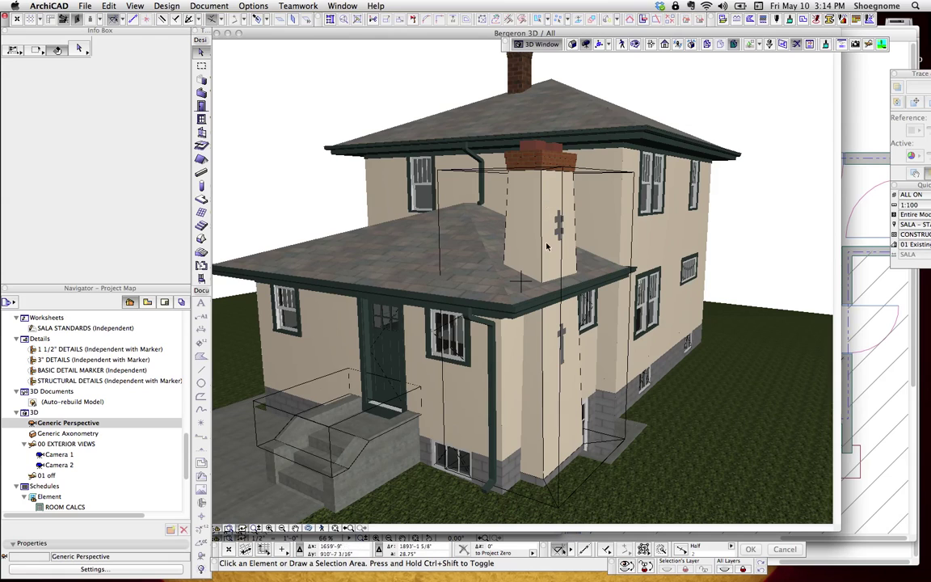
pyautogui.click(549, 199)
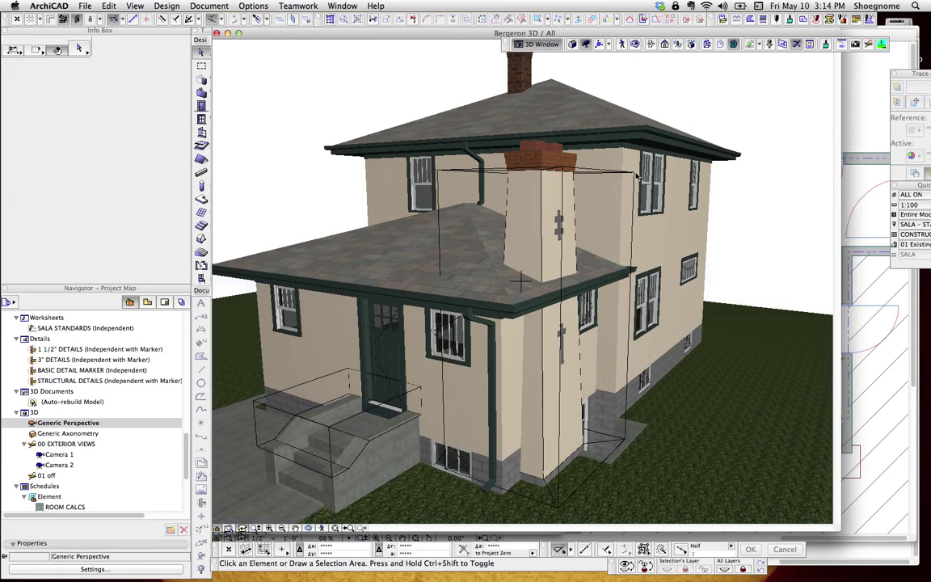
pyautogui.click(389, 513)
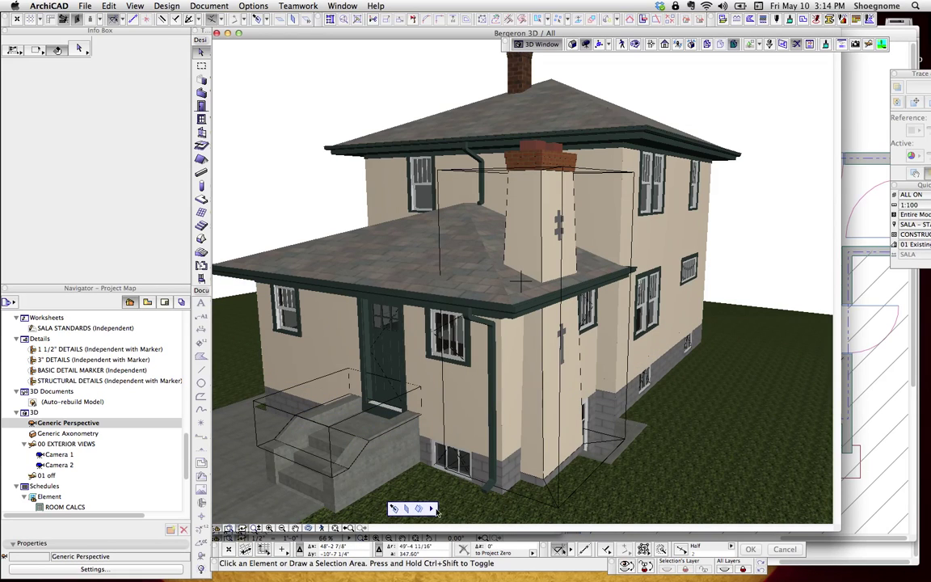
pyautogui.click(433, 509)
pyautogui.click(509, 121)
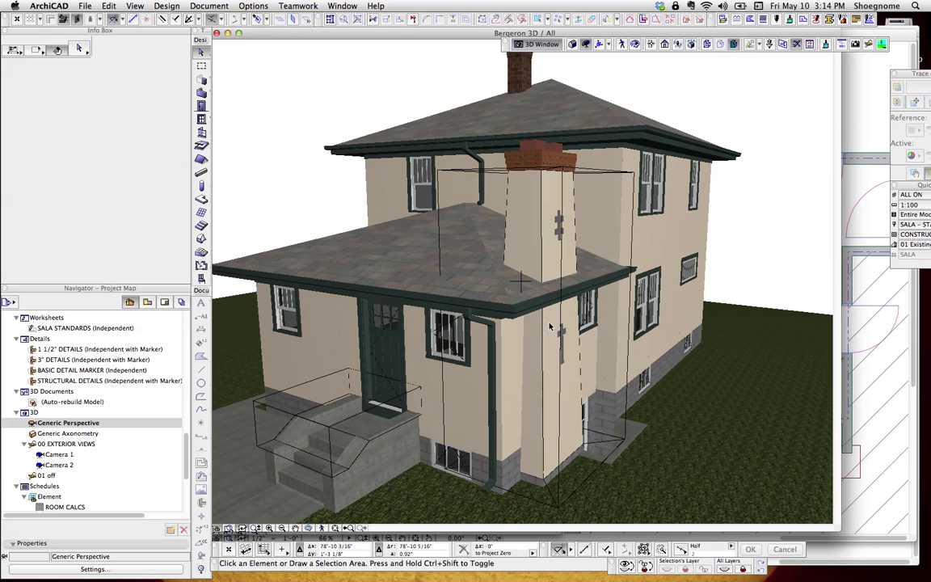
# Orbit to face the stucco chimney and inspect its tapered walls, the OPERATOR - CHIMNEY walls and the decorative tile walls by selecting each
pyautogui.keyDown('shift'); pyautogui.moveTo(533, 166); pyautogui.dragTo(504, 230, button='middle'); pyautogui.keyUp('shift')
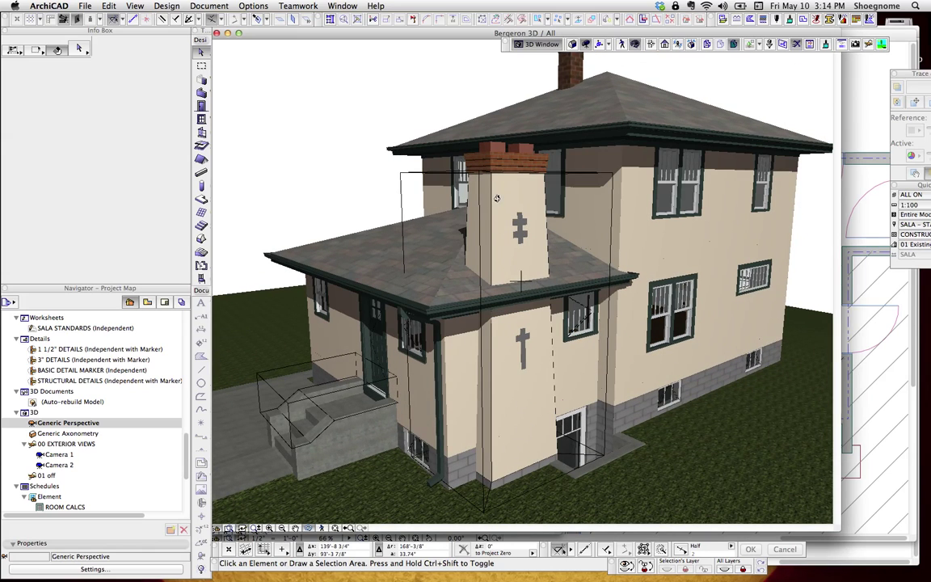
pyautogui.click(407, 181)
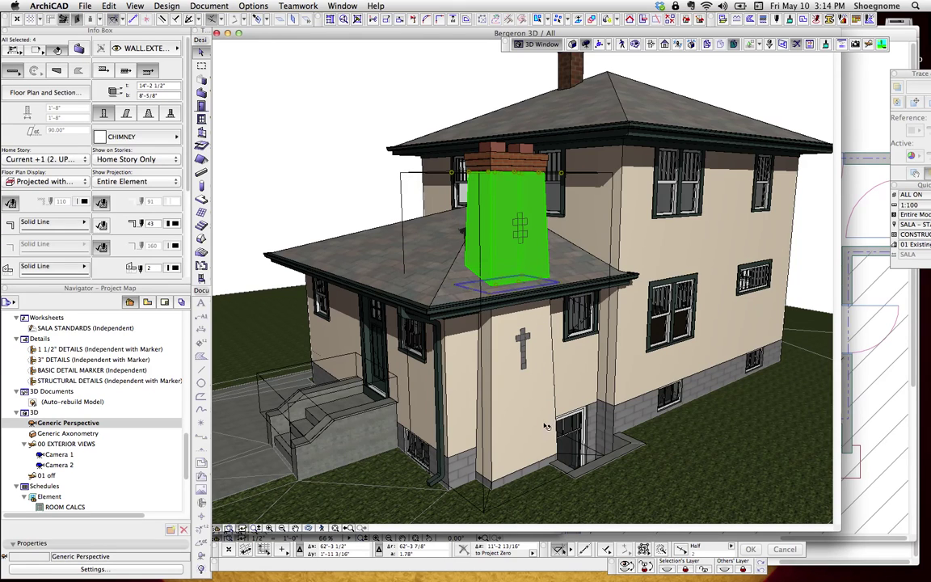
pyautogui.press('Escape')
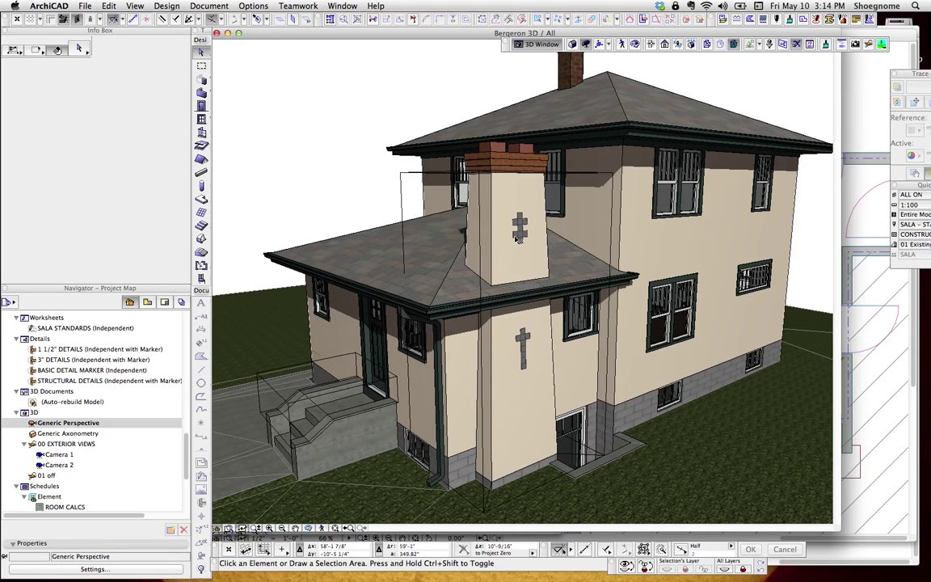
pyautogui.press('super+a')
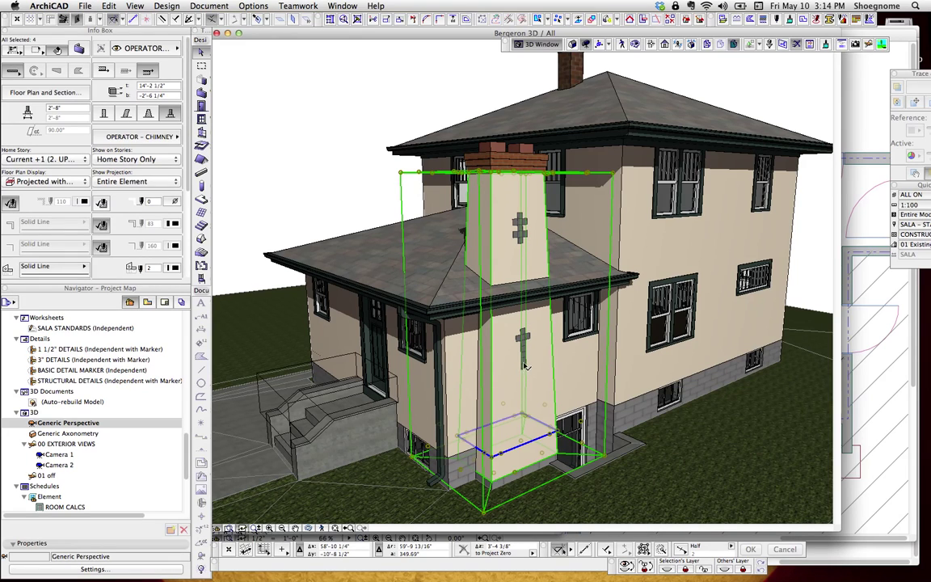
pyautogui.click(523, 369)
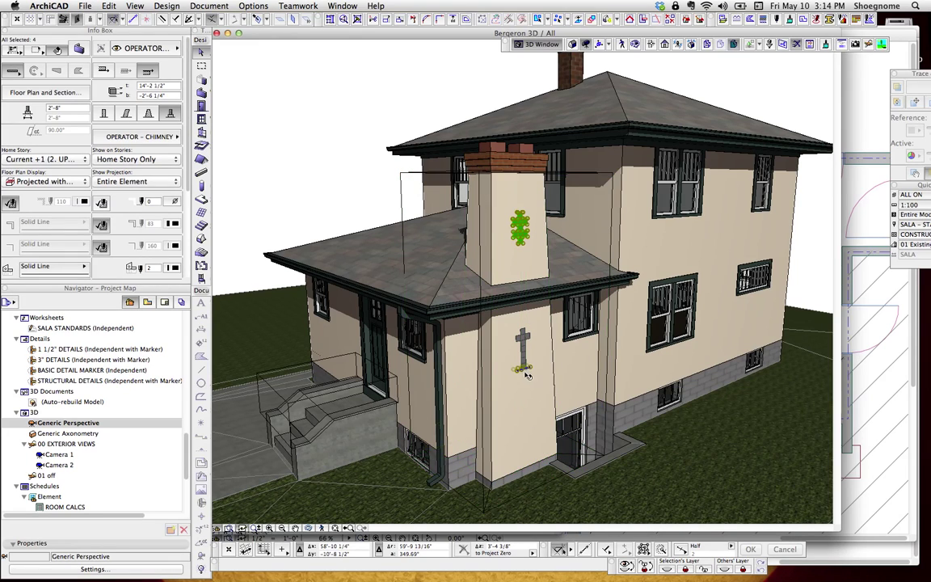
pyautogui.click(523, 369)
pyautogui.click(523, 369)
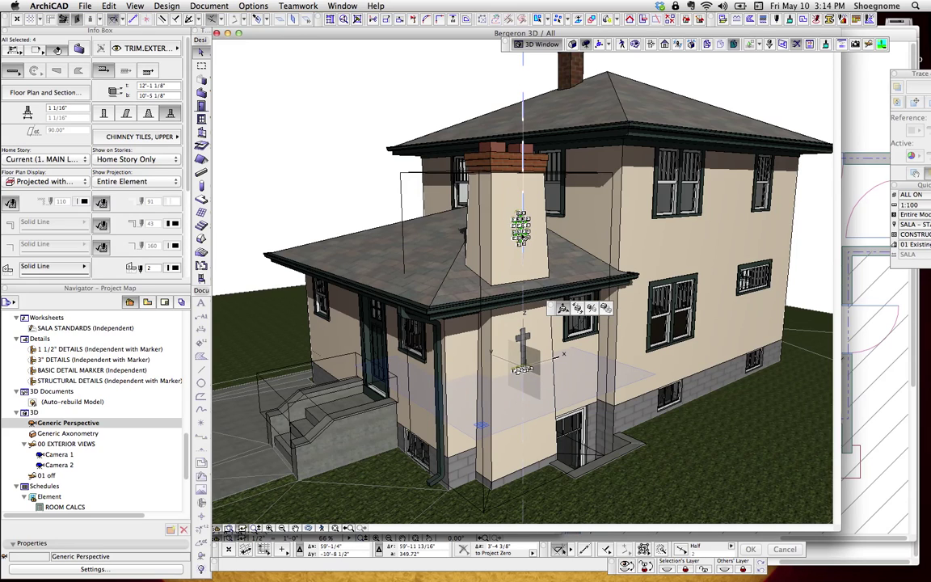
pyautogui.click(563, 307)
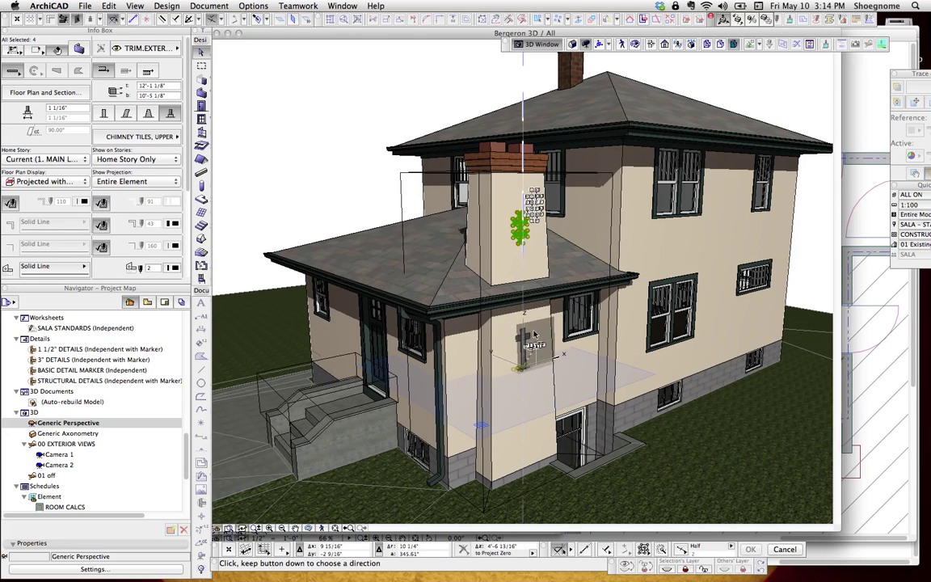
pyautogui.click(522, 367)
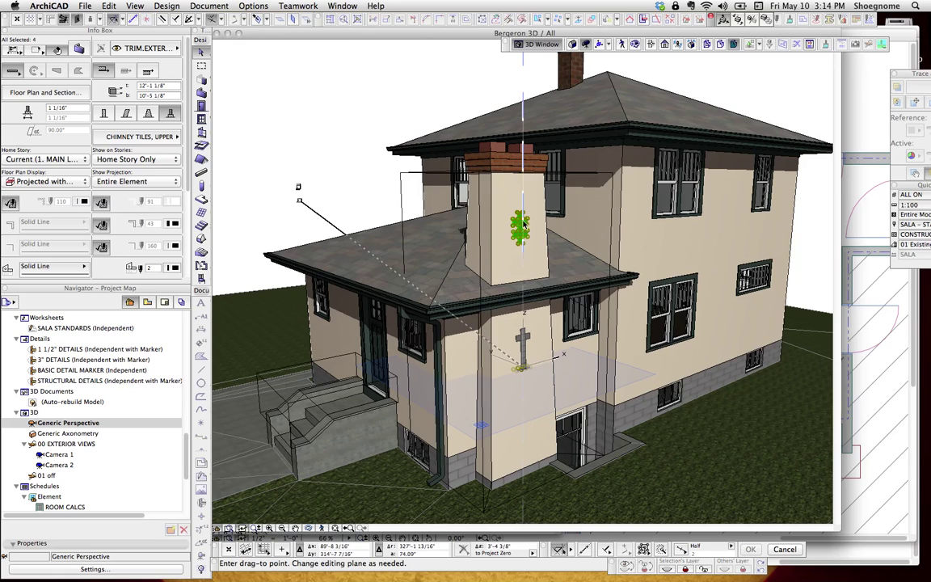
pyautogui.press('Escape')
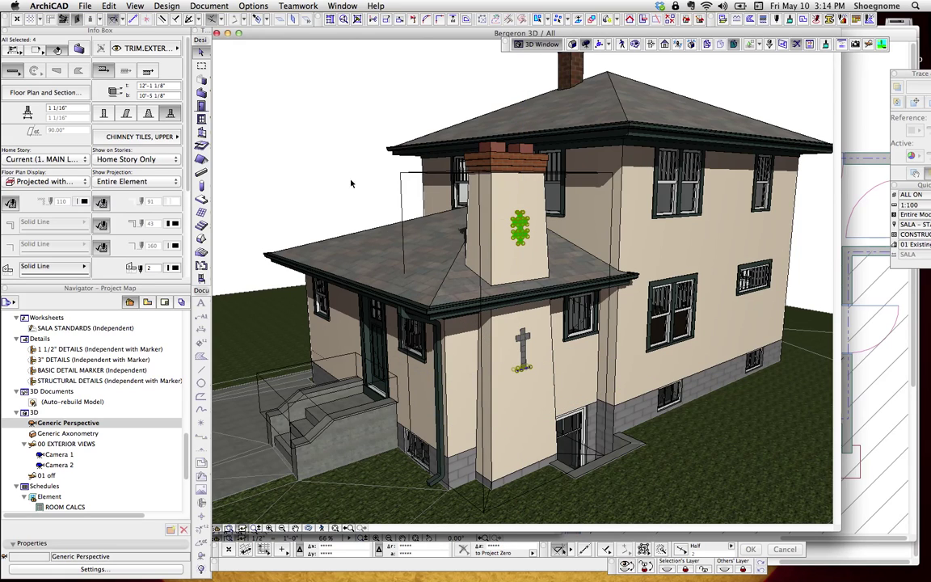
pyautogui.press('Escape')
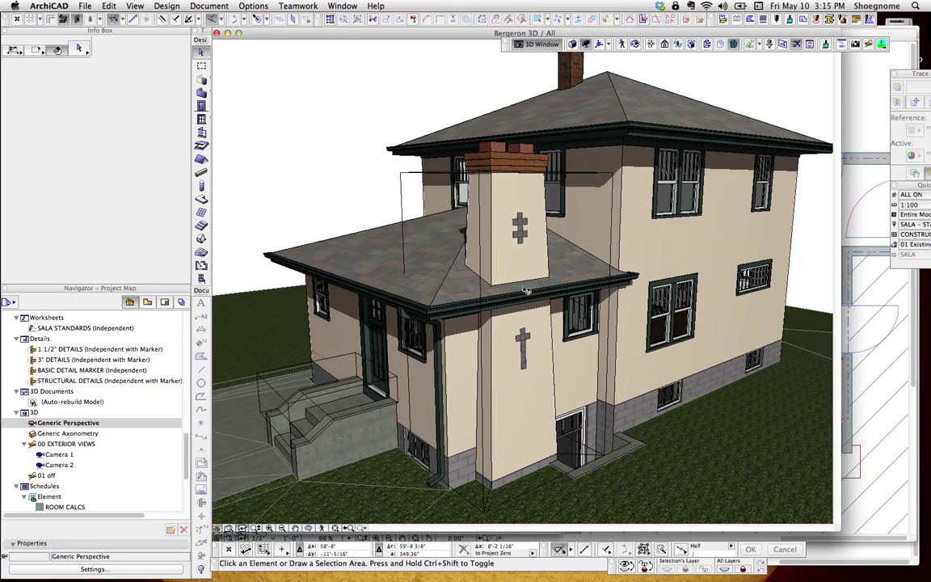
# Inspect the chimney's upper decorative tiles, selecting the grouped CHIMNEY TILES, UPPER walls and a single wall from the group
pyautogui.moveTo(348, 178)
pyautogui.mouseDown()
pyautogui.moveTo(524, 266)
pyautogui.moveTo(522, 228)
pyautogui.mouseUp()
pyautogui.scroll(1, 528, 342)
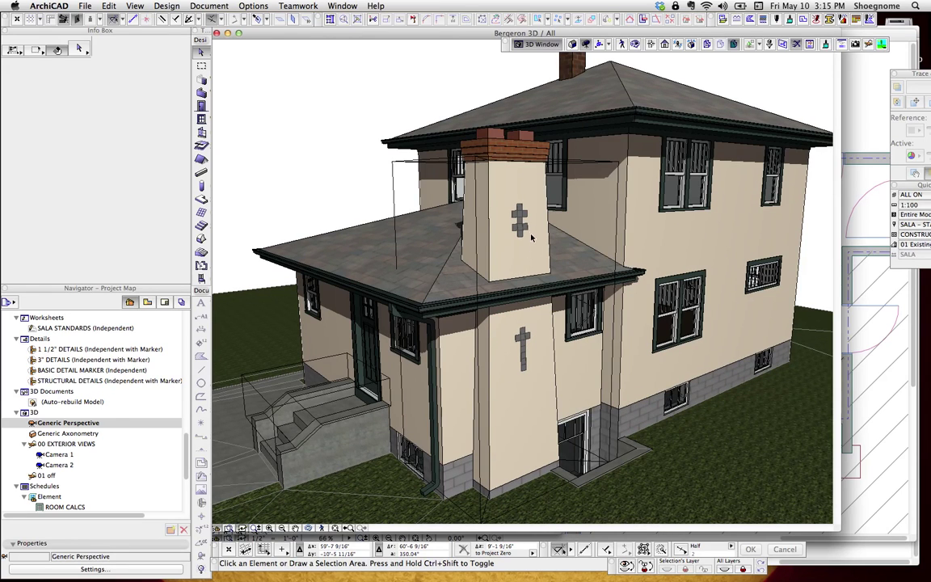
pyautogui.scroll(1, 525, 232)
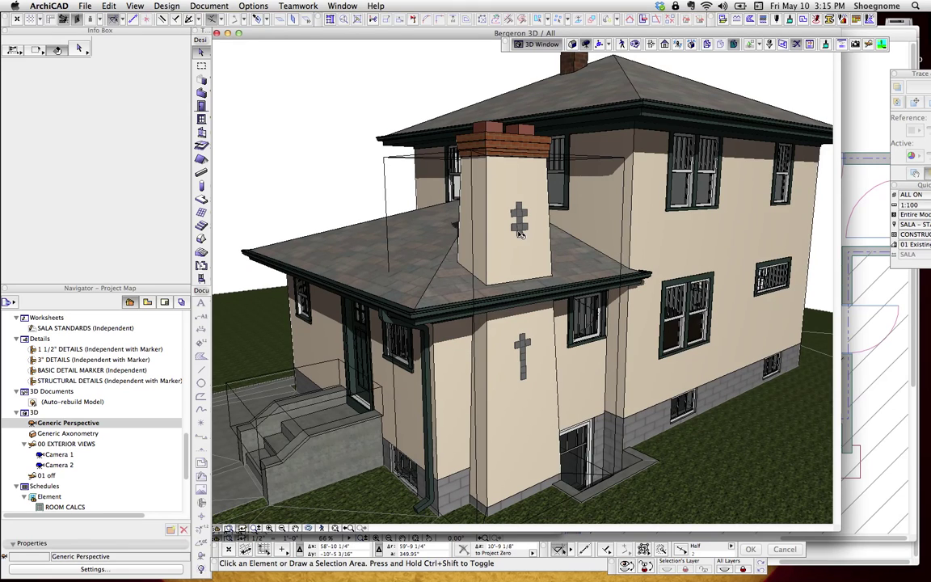
pyautogui.moveTo(521, 232)
pyautogui.click(524, 239)
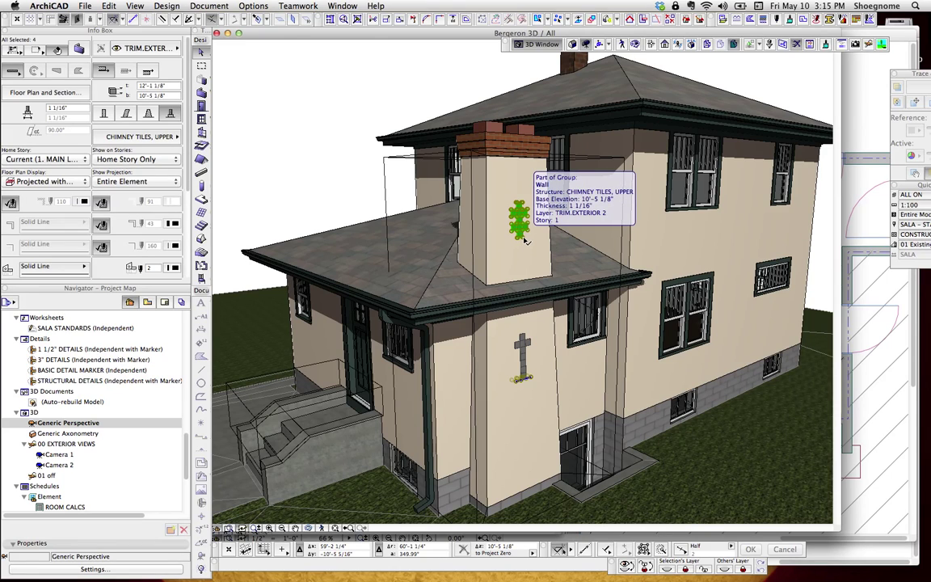
pyautogui.press('Escape')
pyautogui.click(524, 240)
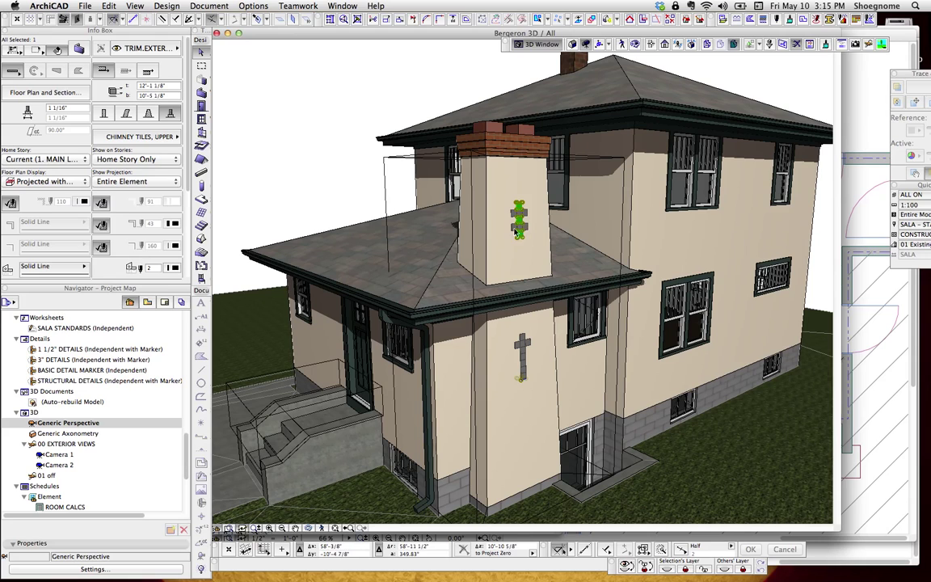
pyautogui.press('Escape')
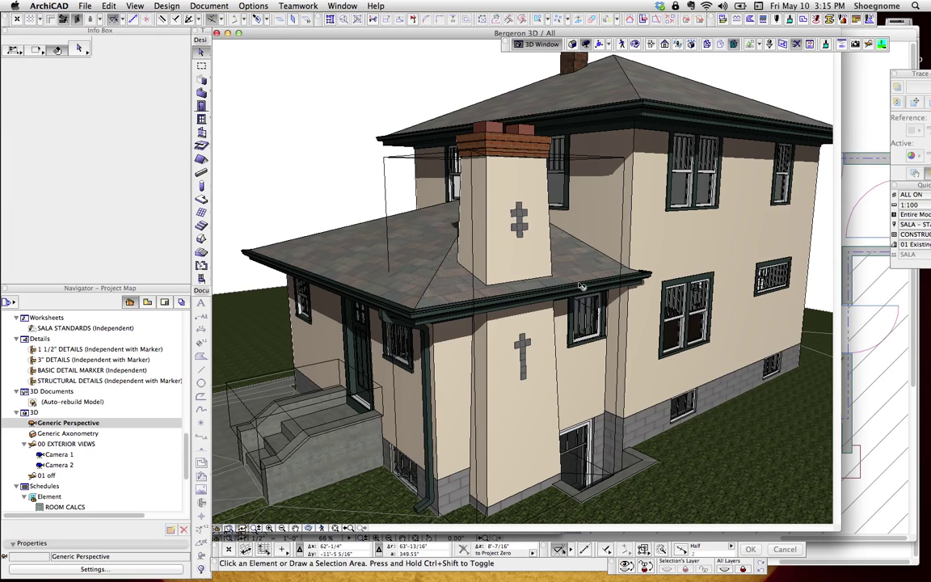
# Switch to the open Tudor house project and select the operator shell along the side of its large chimney
pyautogui.click(620, 568)
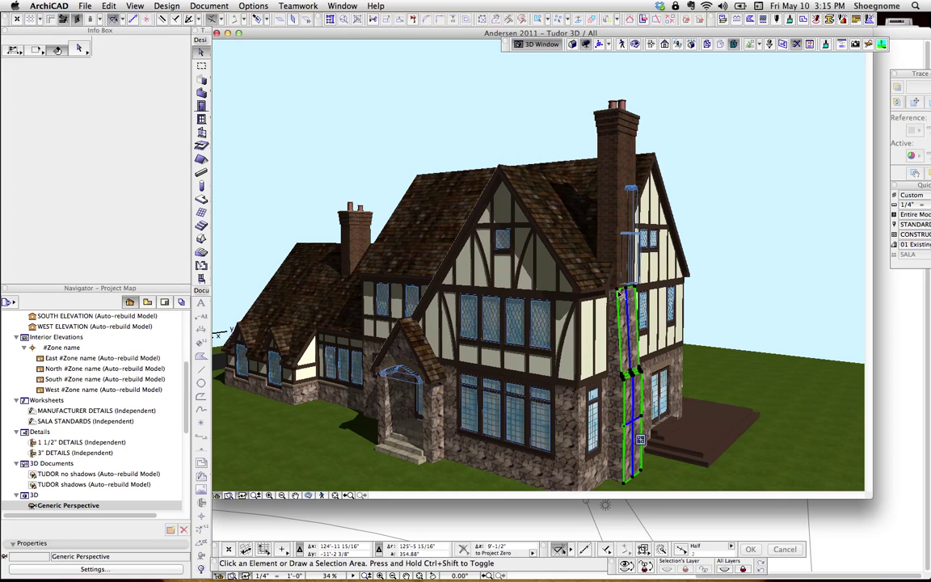
pyautogui.click(627, 331)
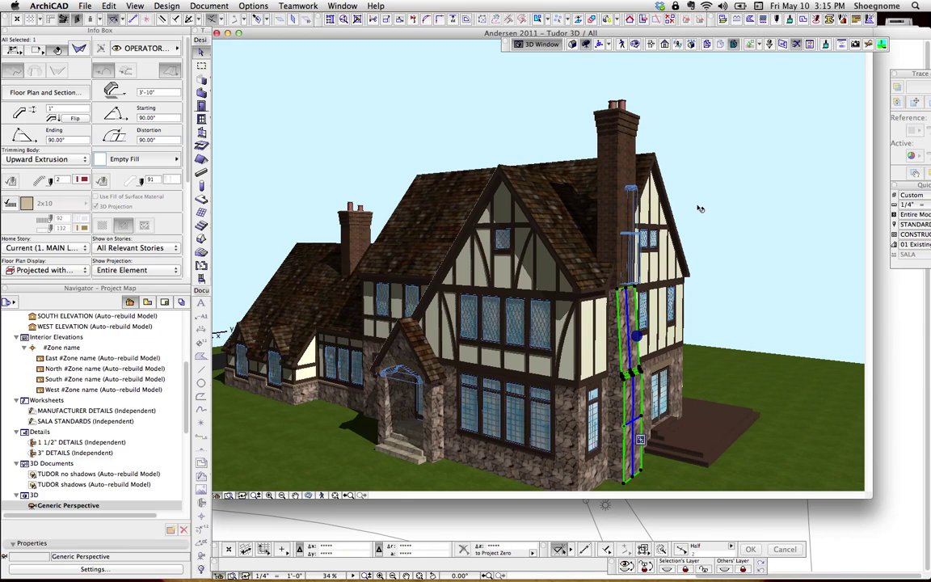
# Inspect the Tudor chimney's stone lower wall and brick upper wall, and look up the brick wall's assigned complex profile in the profile list
pyautogui.press('Escape')
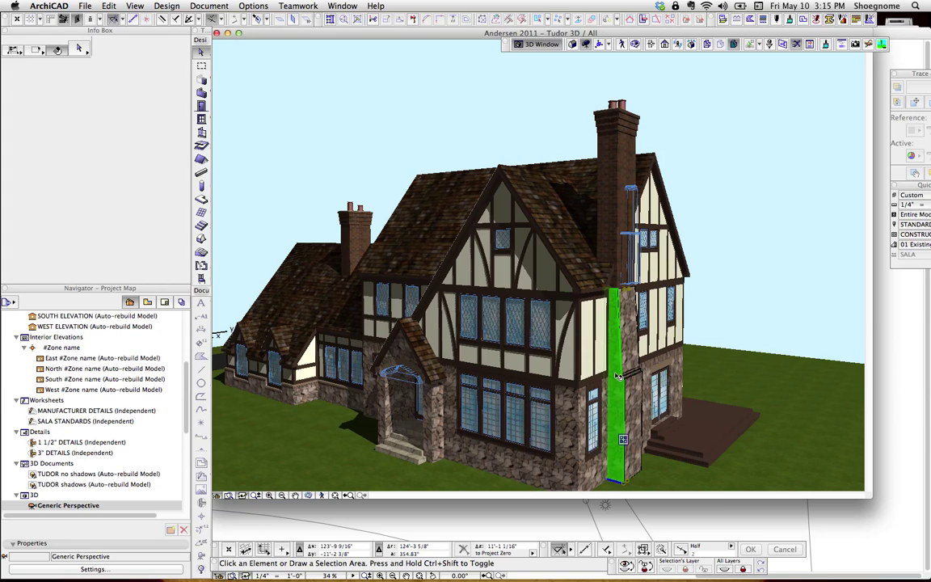
pyautogui.click(615, 376)
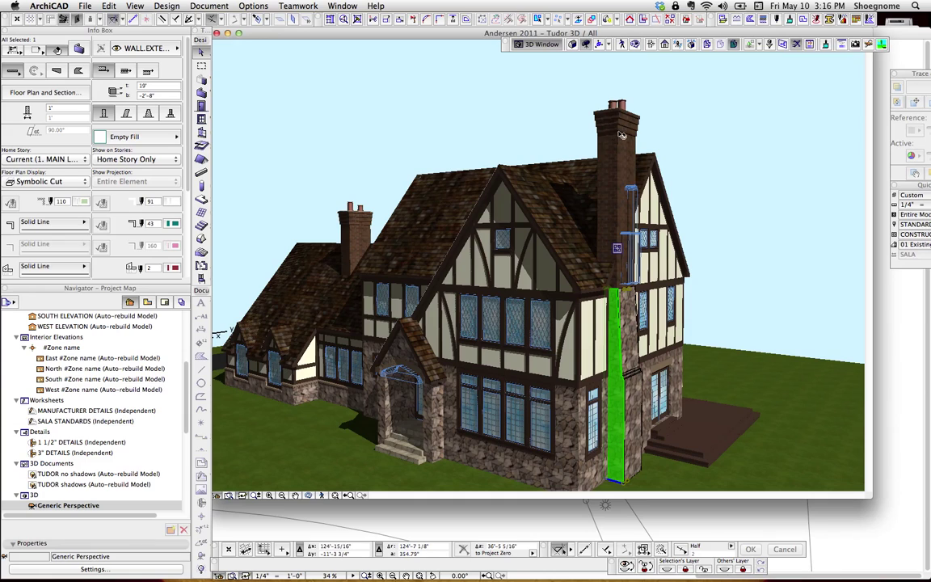
pyautogui.click(616, 176)
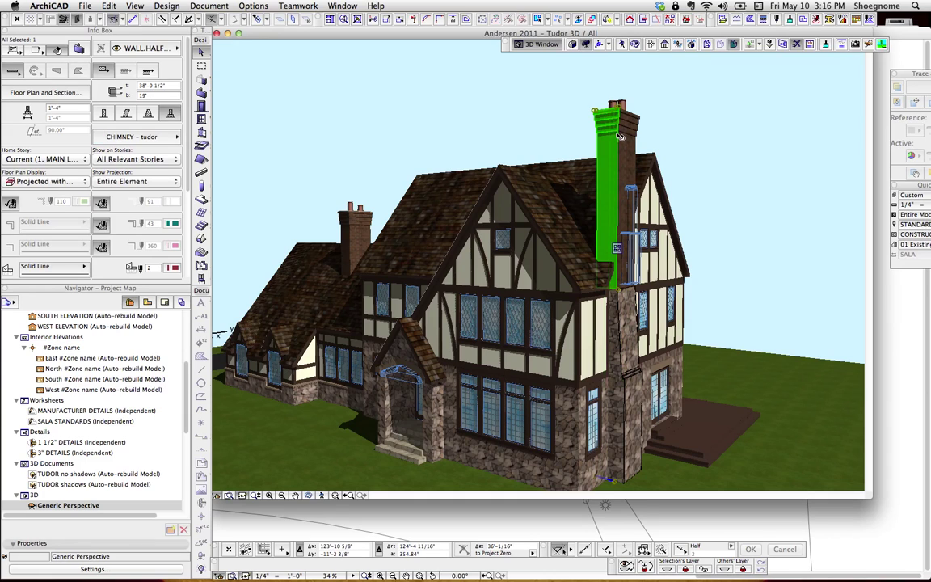
pyautogui.click(165, 141)
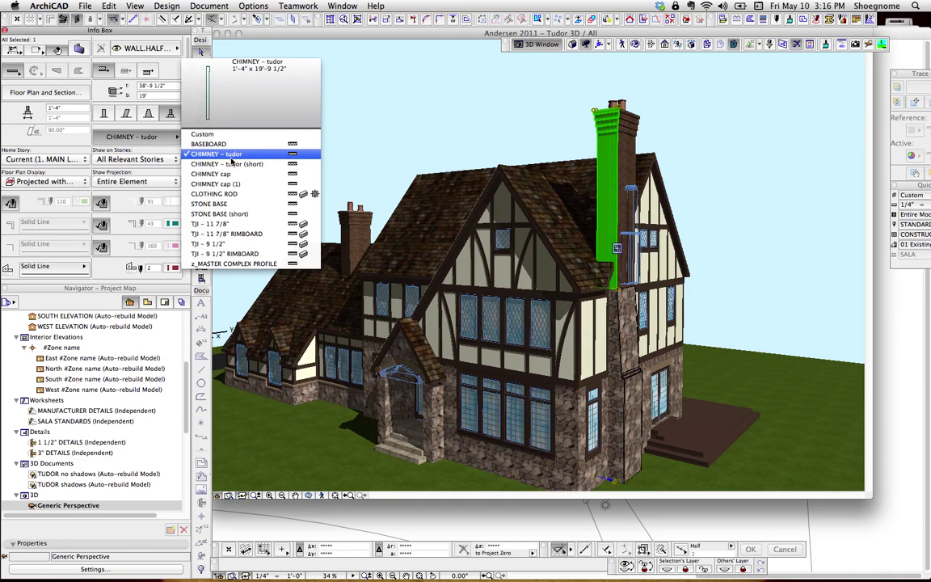
pyautogui.click(652, 111)
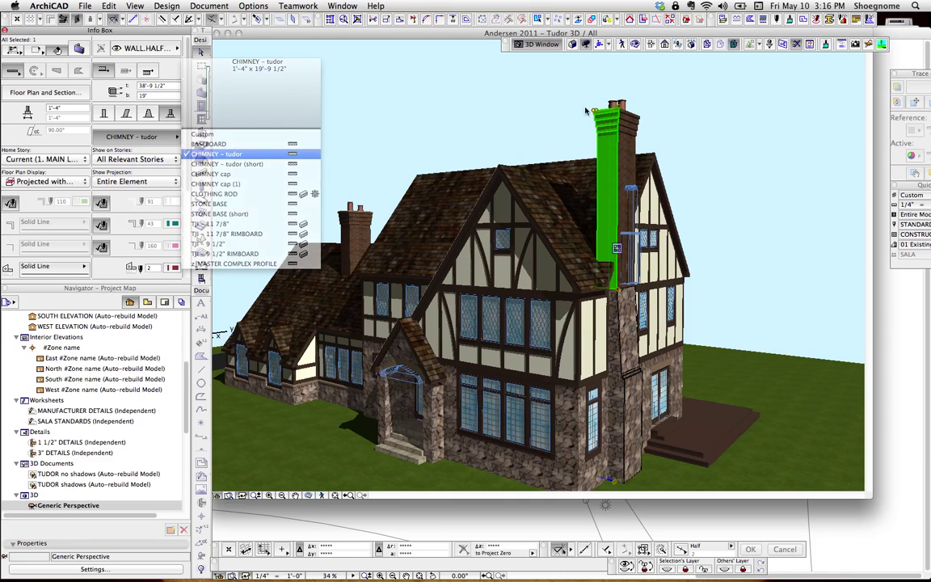
pyautogui.click(645, 105)
# View the Tudor chimney from above and inspect the clay pots on its cap, selecting the right-hand pot
pyautogui.press('o')
pyautogui.moveTo(637, 119); pyautogui.dragTo(622, 152)
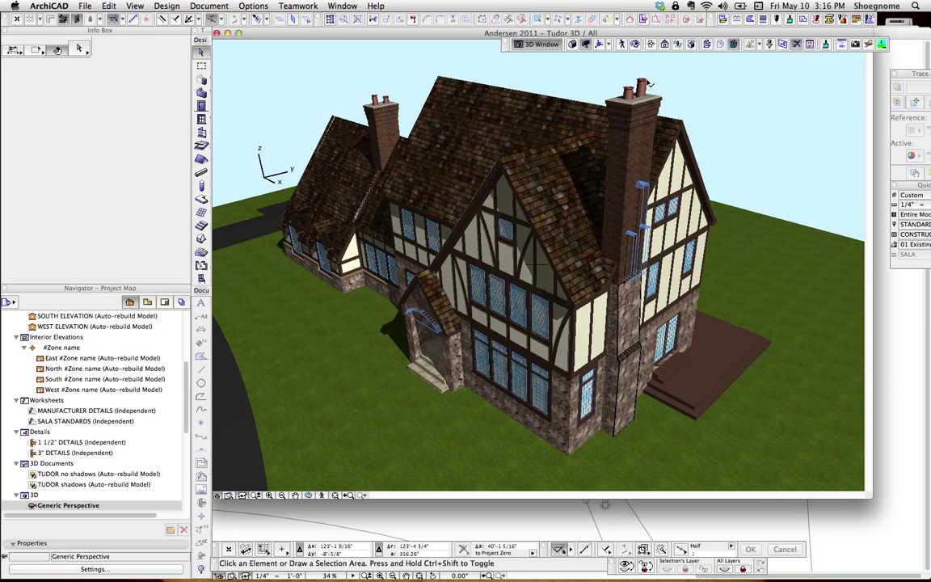
pyautogui.click(647, 85)
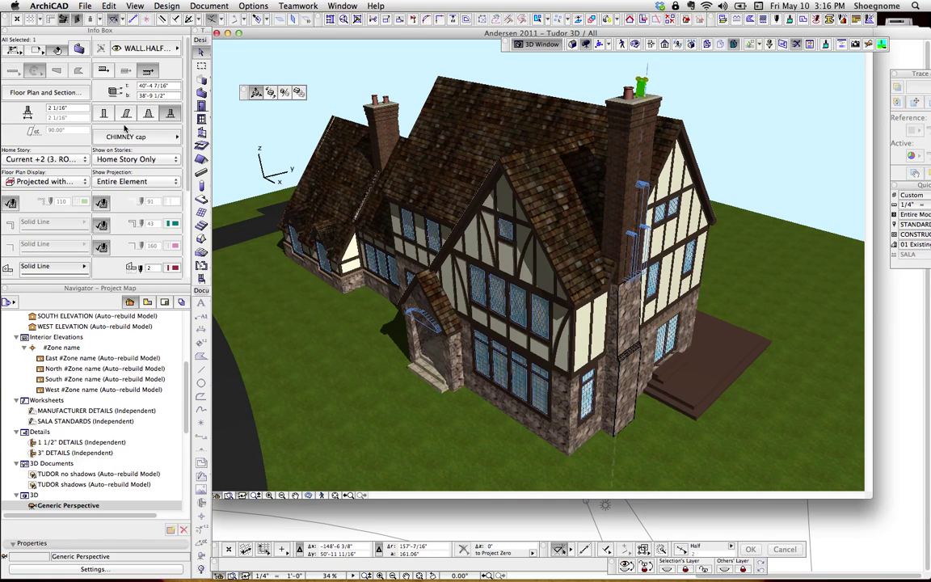
pyautogui.press('super+d')
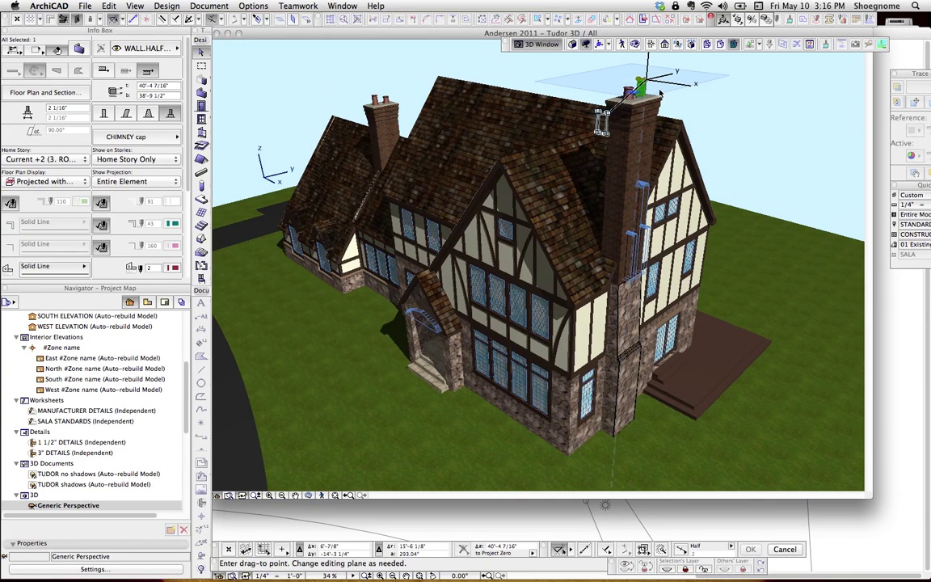
pyautogui.click(647, 89)
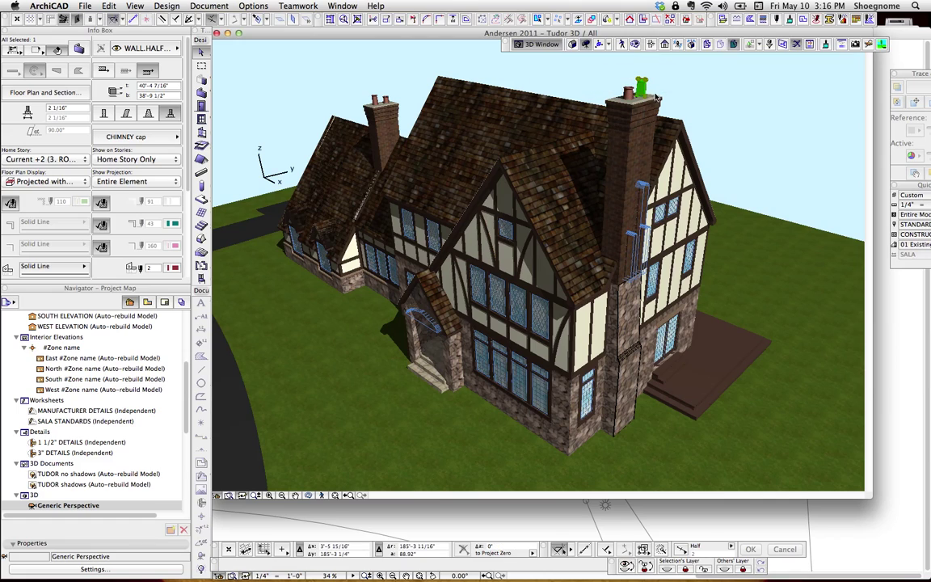
pyautogui.press('Escape')
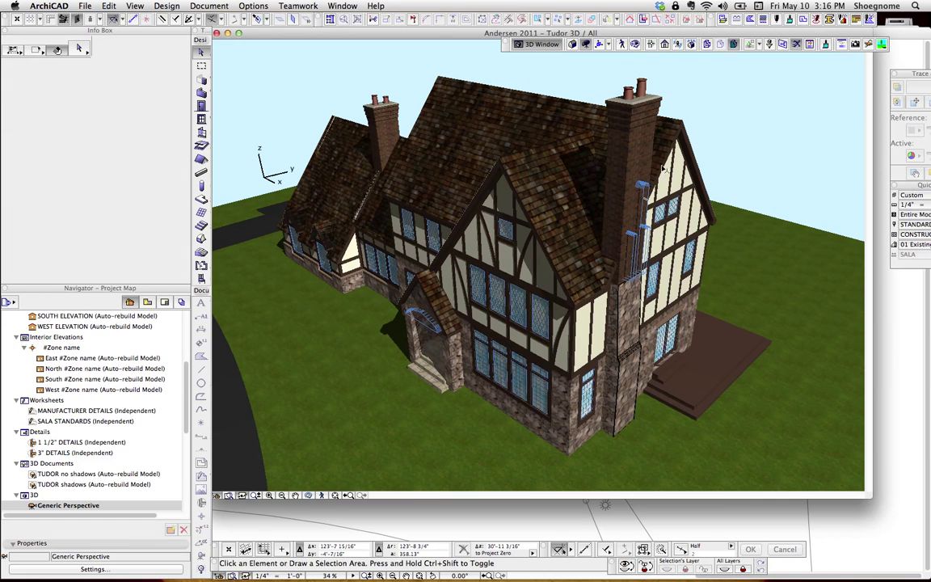
pyautogui.click(632, 93)
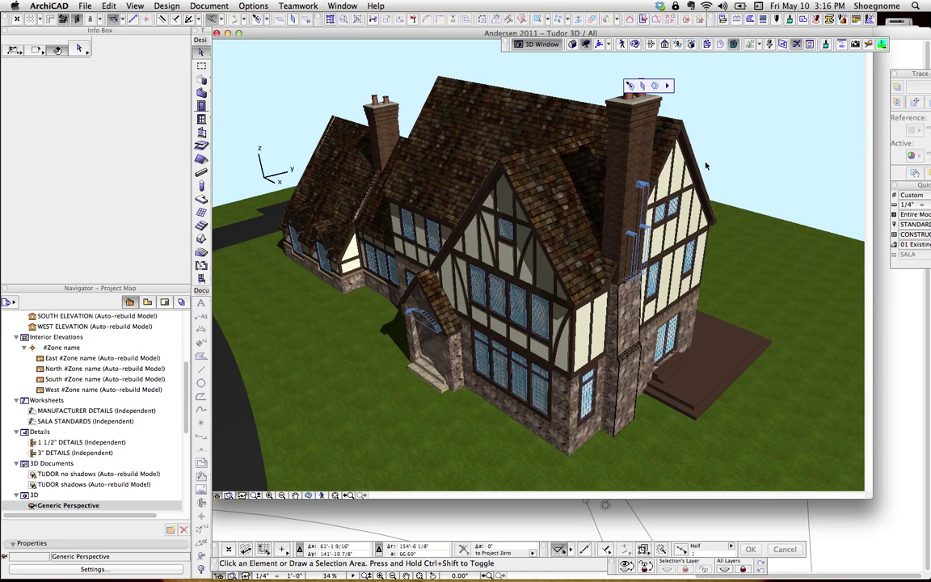
# View the Tudor chimney from its outer side and inspect the brick upper wall and the stone facing below it
pyautogui.scroll(1, 643, 192)
pyautogui.press('o')
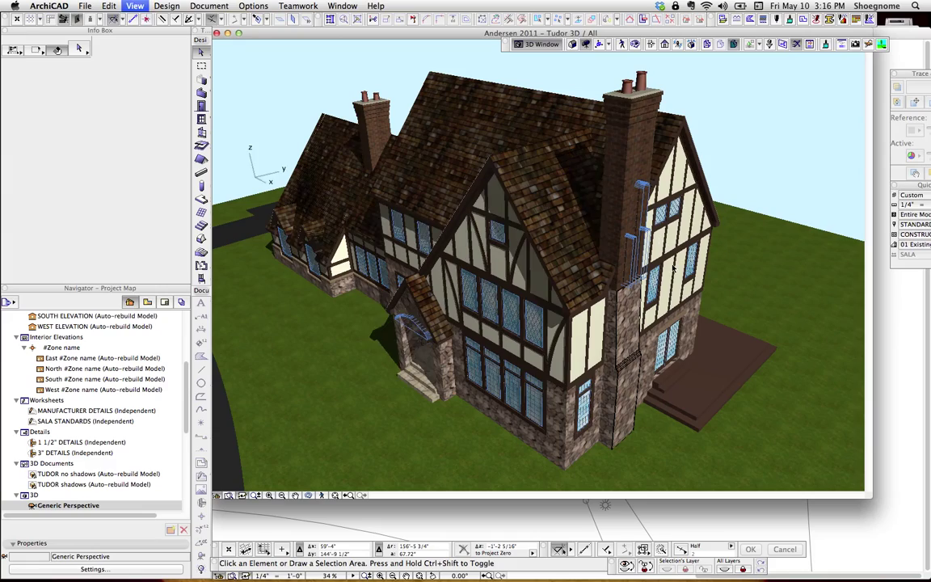
pyautogui.keyDown('shift'); pyautogui.moveTo(670, 261); pyautogui.dragTo(642, 236, button='middle'); pyautogui.keyUp('shift')
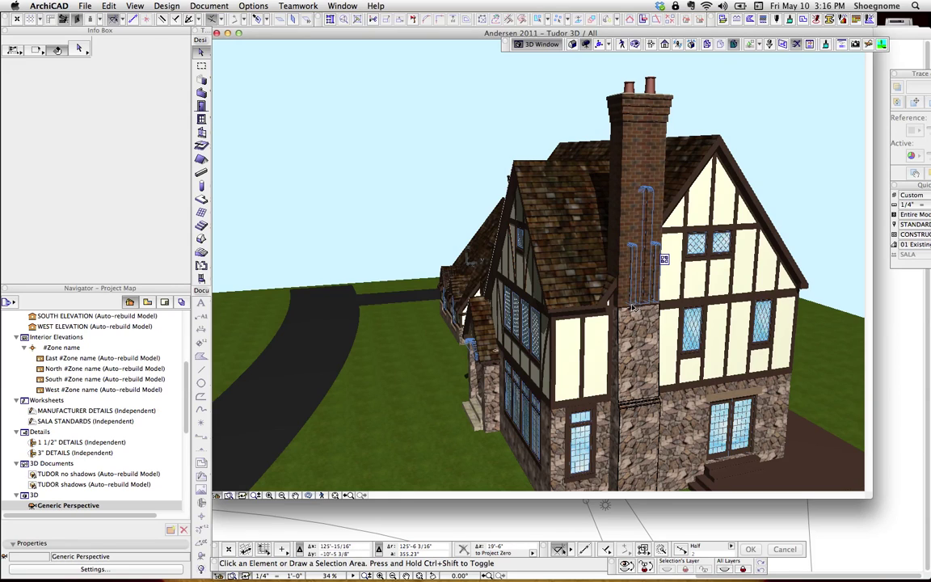
pyautogui.click(633, 304)
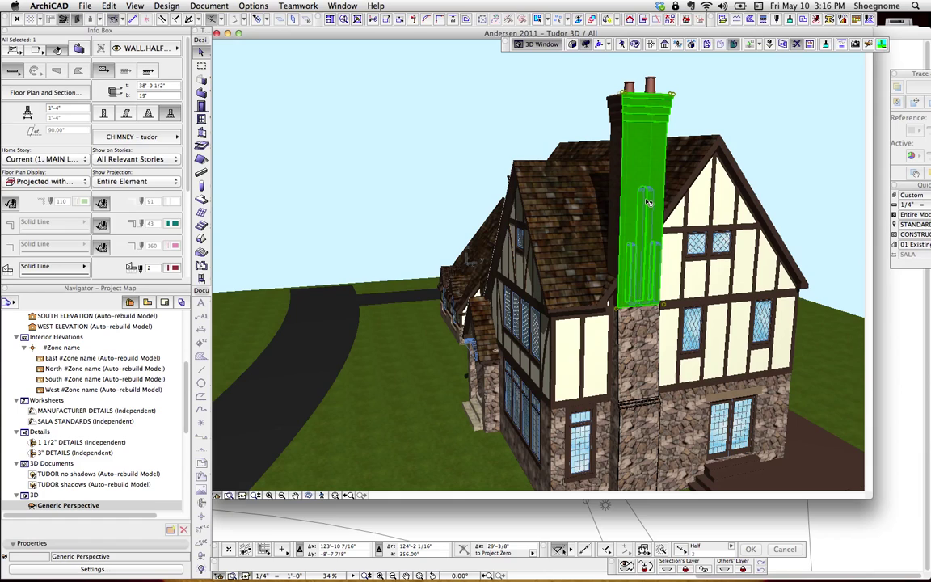
pyautogui.press('Escape')
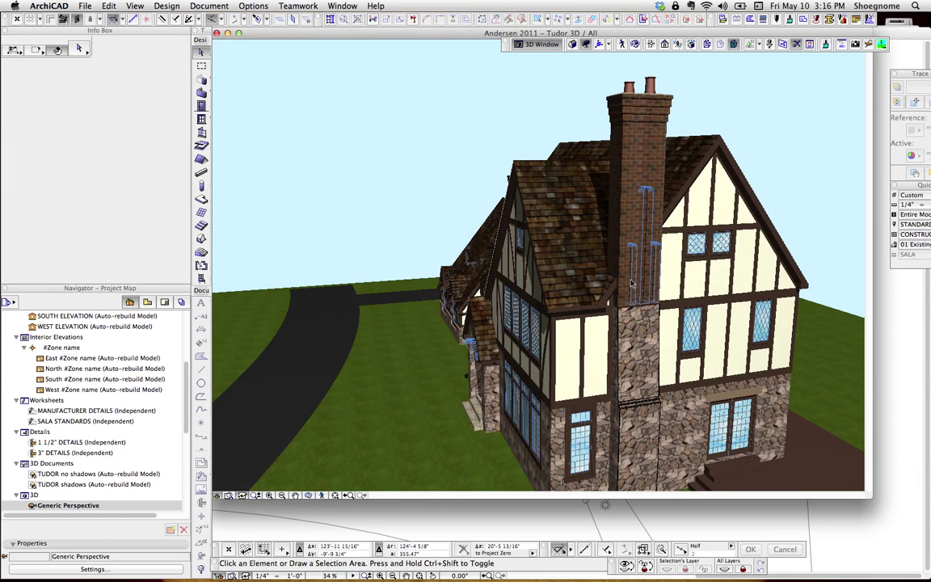
pyautogui.click(638, 340)
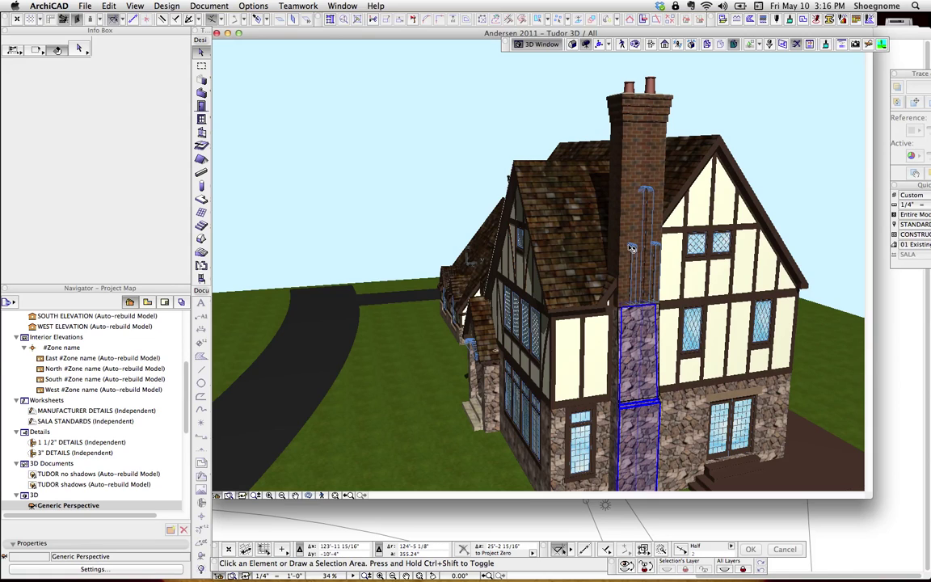
pyautogui.press('Escape')
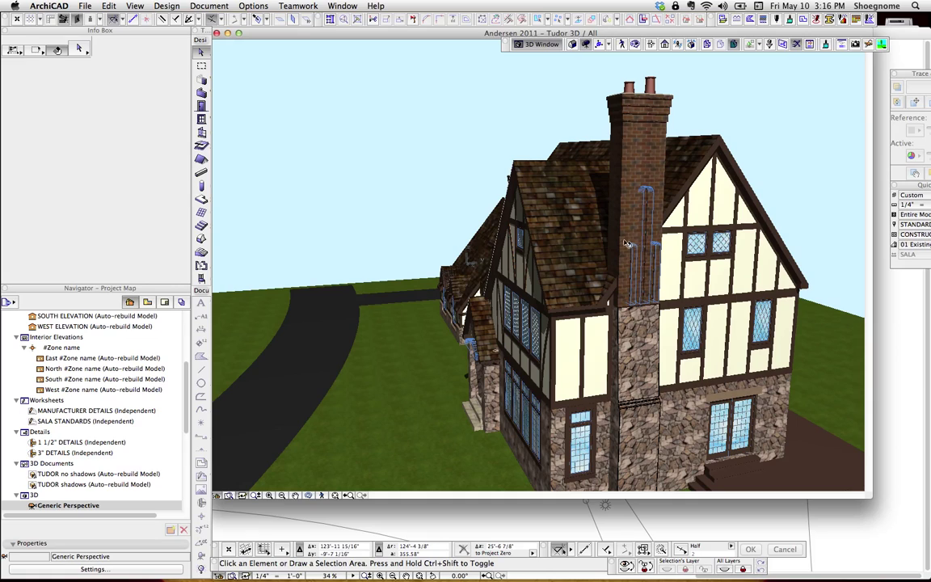
# Return to the front corner view of the Tudor house and switch to the open Queen Anne house project
pyautogui.press('o')
pyautogui.moveTo(524, 250)
pyautogui.mouseDown()
pyautogui.moveTo(620, 237)
pyautogui.moveTo(588, 251)
pyautogui.moveTo(585, 202)
pyautogui.moveTo(616, 295)
pyautogui.mouseUp()
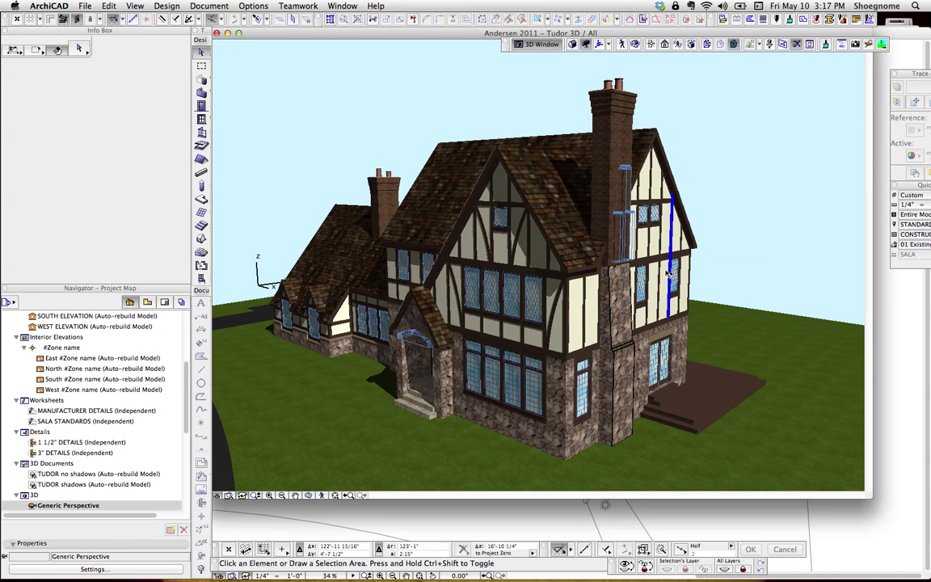
pyautogui.moveTo(646, 563)
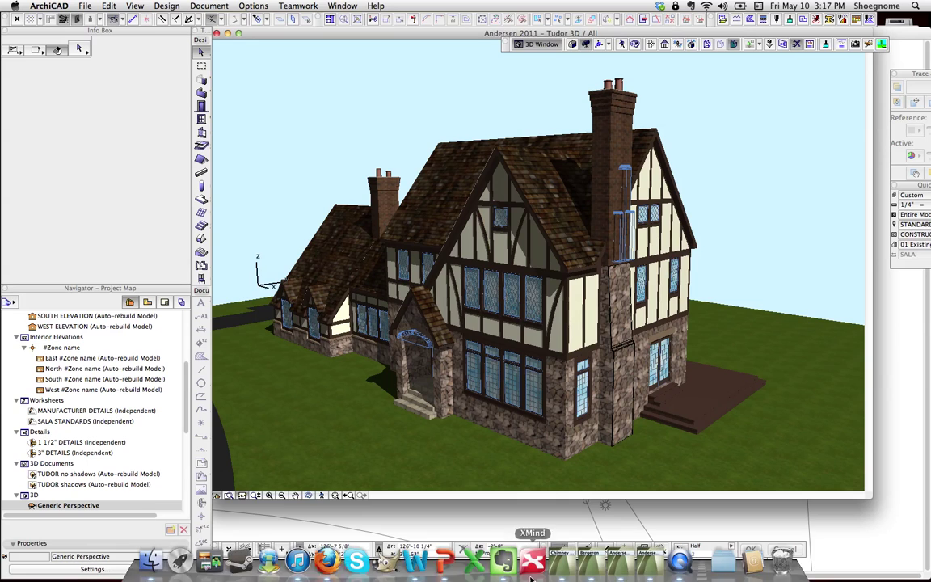
pyautogui.click(651, 563)
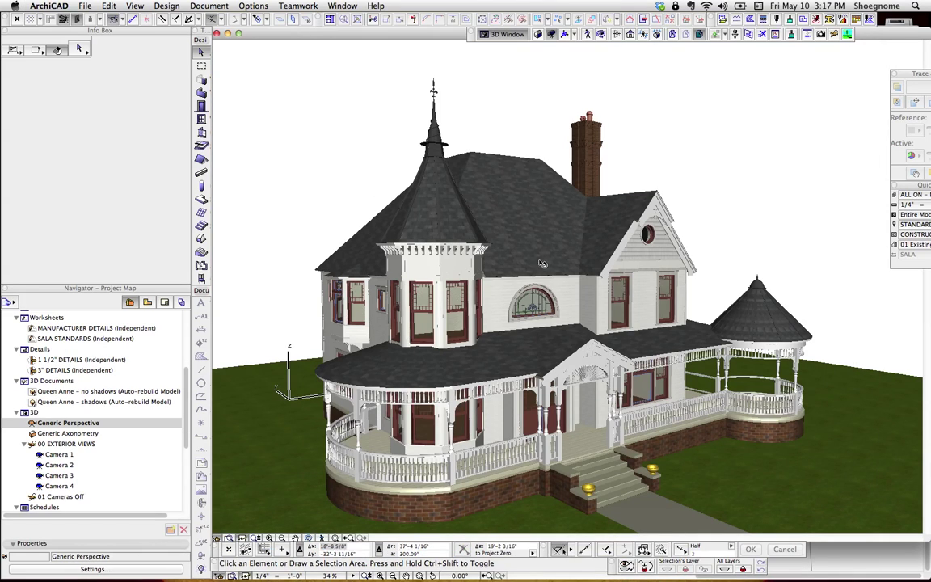
# Examine the Queen Anne house's brick chimney up close, checking the complex profile of the narrow projecting wall on its face
pyautogui.press('o')
pyautogui.moveTo(479, 239); pyautogui.dragTo(258, 311)
pyautogui.moveTo(681, 300); pyautogui.dragTo(835, 172)
pyautogui.moveTo(828, 80); pyautogui.dragTo(826, 92)
pyautogui.moveTo(757, 142); pyautogui.dragTo(665, 168)
pyautogui.scroll(5, 595, 62)
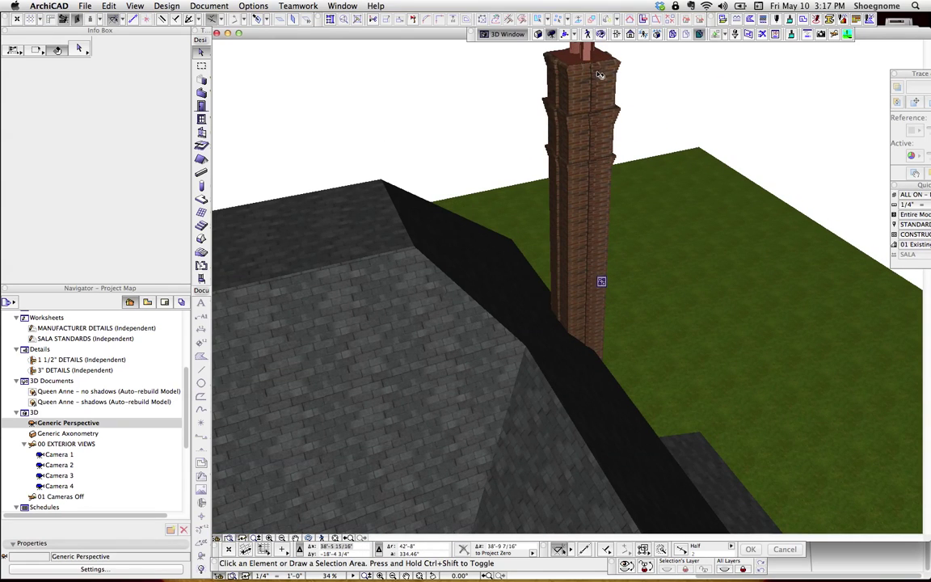
pyautogui.click(599, 75)
pyautogui.click(122, 138)
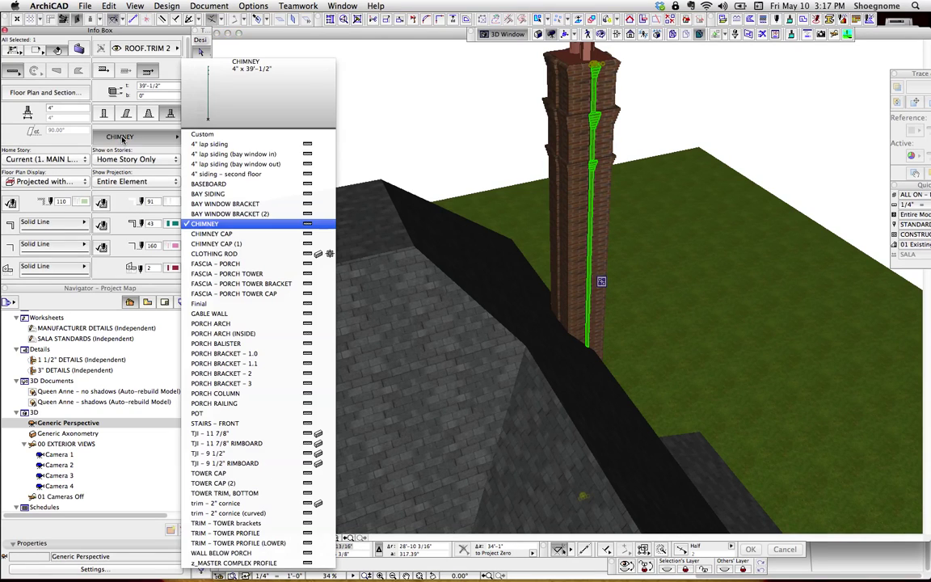
pyautogui.click(665, 90)
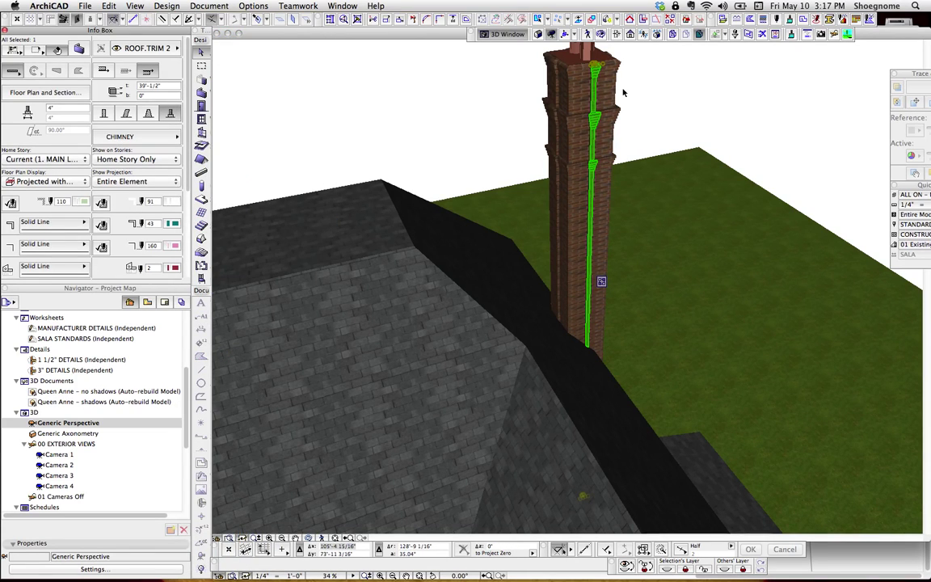
pyautogui.press('Escape')
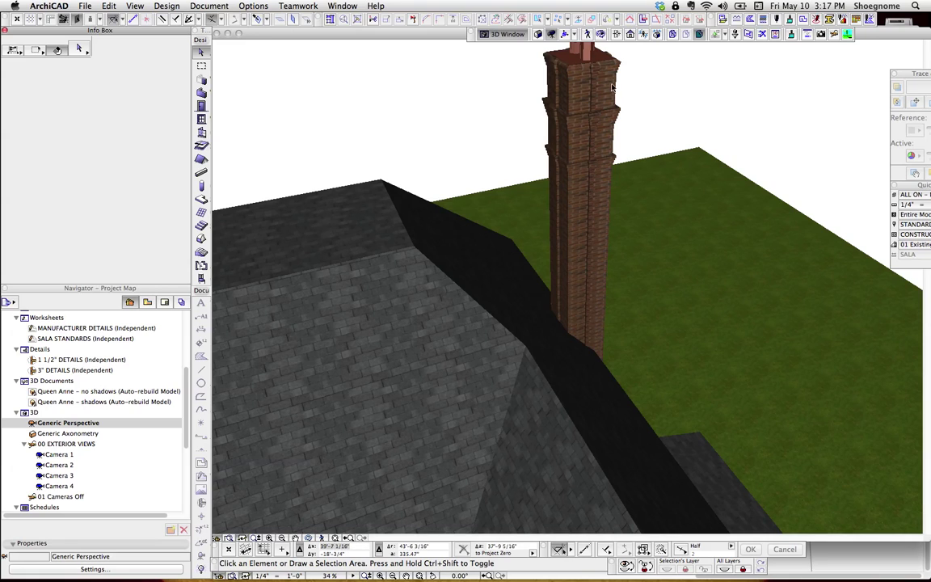
# Examine the chimney's wall layout in the main level floor plan and return to the 3D view
pyautogui.press('F2')
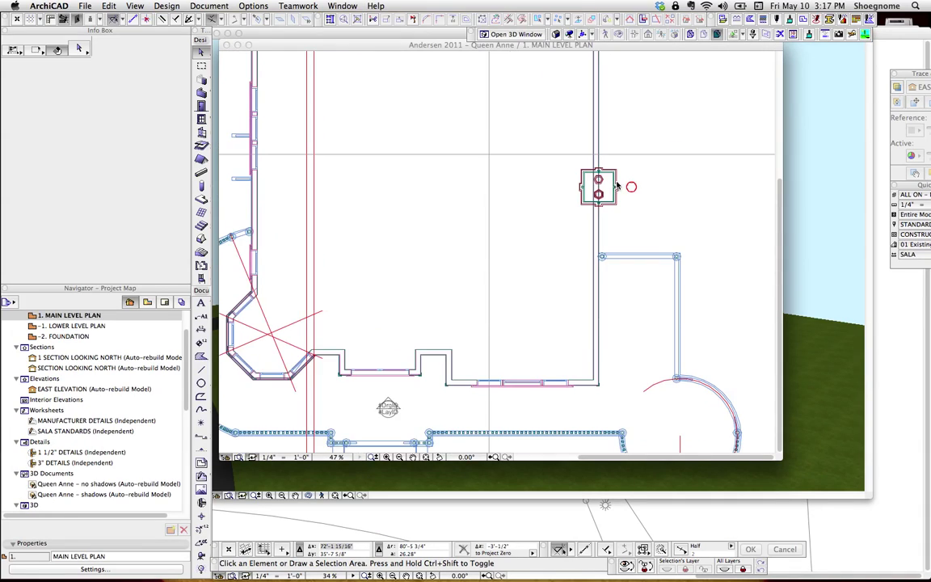
pyautogui.scroll(4, 598, 192)
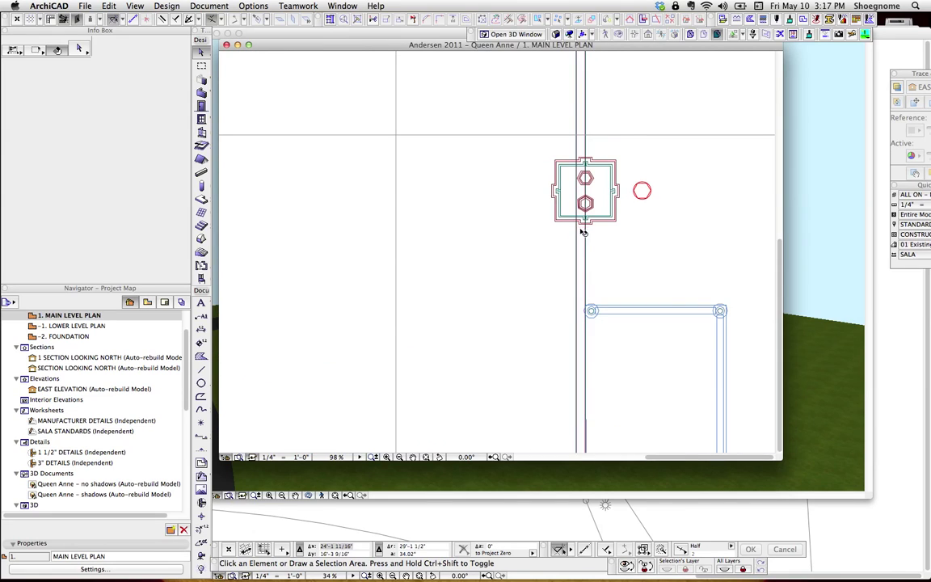
pyautogui.scroll(4, 582, 229)
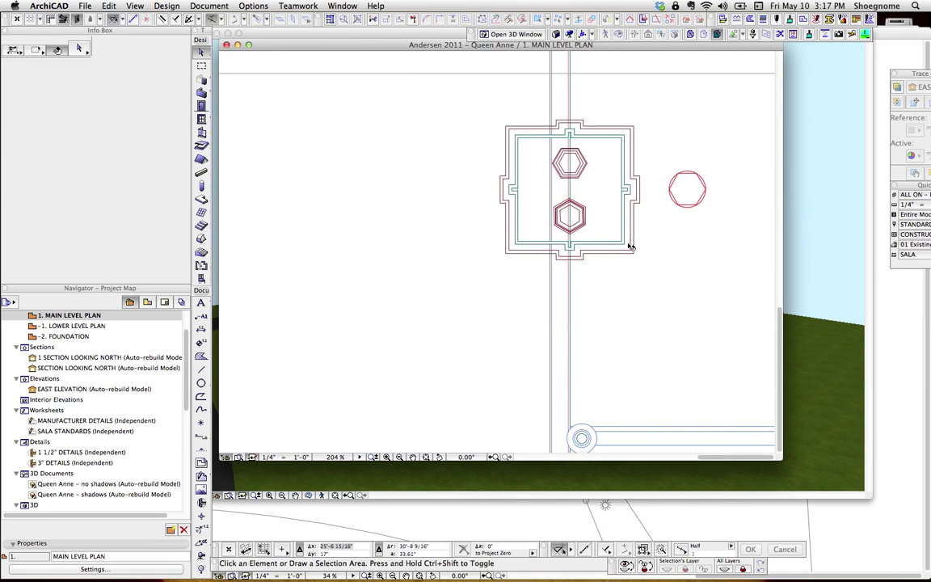
pyautogui.press('F5')
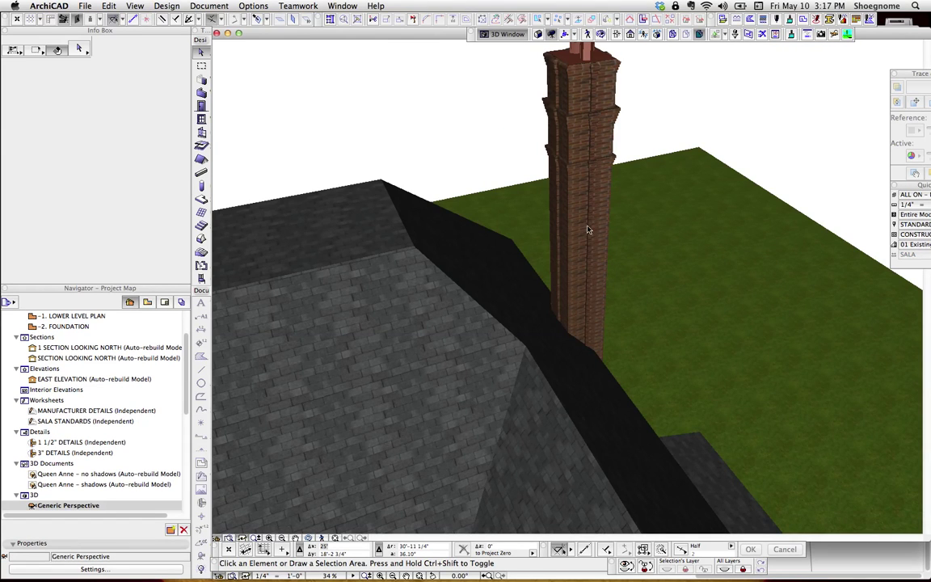
# View the whole Queen Anne house in 3D from the front, with its tower, porch and chimney in frame
pyautogui.scroll(-10, 529, 202)
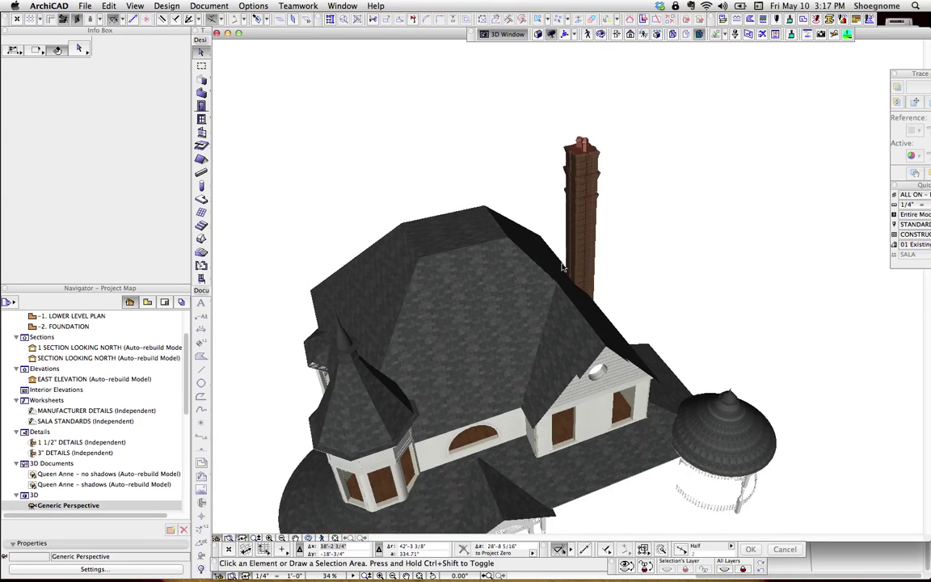
pyautogui.scroll(-2, 581, 203)
pyautogui.scroll(3, 503, 315)
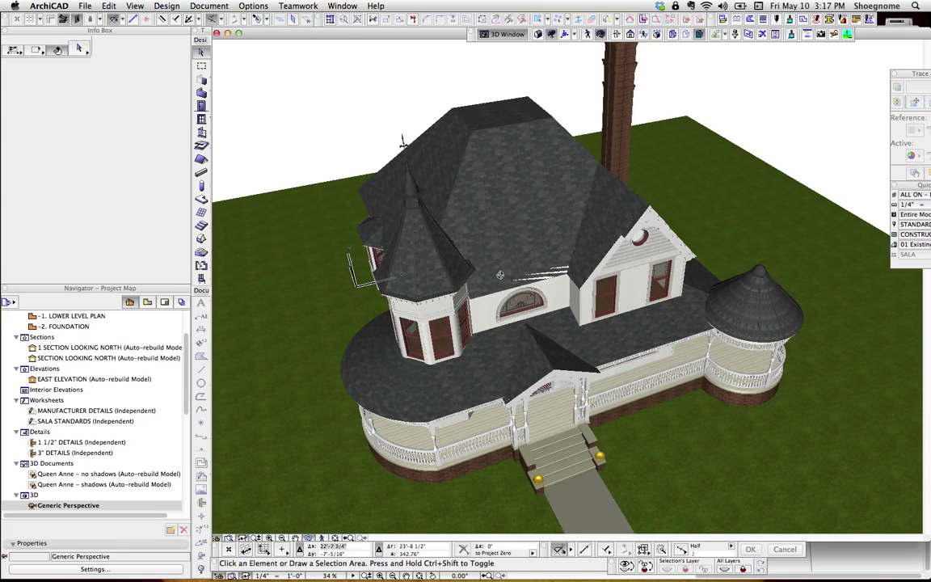
pyautogui.moveTo(501, 260); pyautogui.dragTo(512, 201)
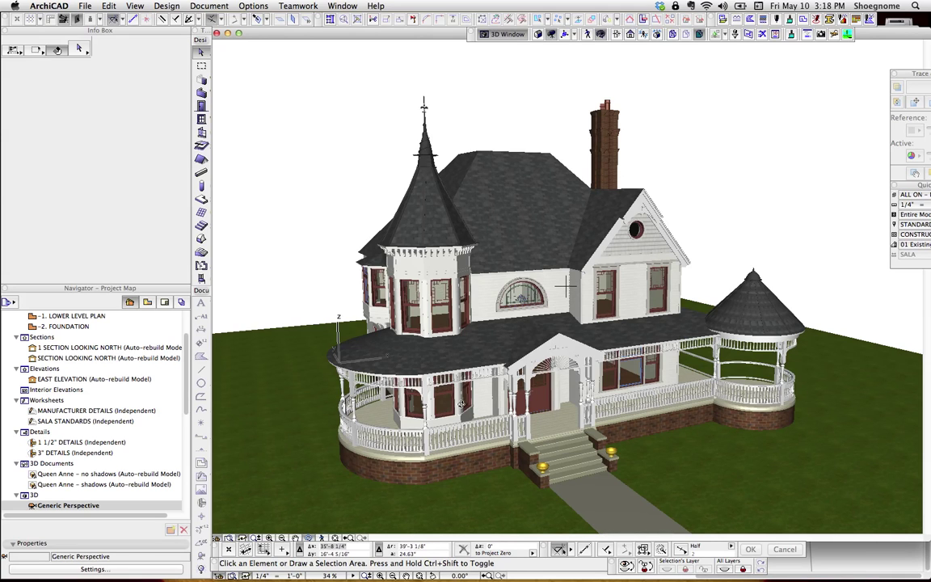
# Examine the Queen Anne house's porch railings and columns, the corner tower's windows and brackets, and the finial on its roof
pyautogui.moveTo(413, 365); pyautogui.dragTo(442, 409)
pyautogui.scroll(8, 430, 412)
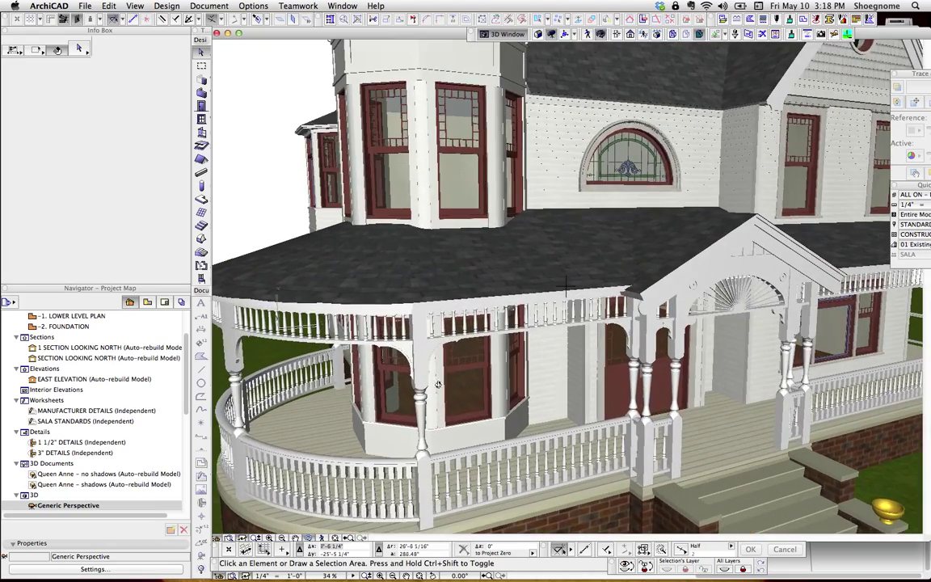
pyautogui.moveTo(438, 385); pyautogui.dragTo(485, 362)
pyautogui.keyDown('shift'); pyautogui.moveTo(484, 362); pyautogui.dragTo(540, 388, button='middle'); pyautogui.keyUp('shift')
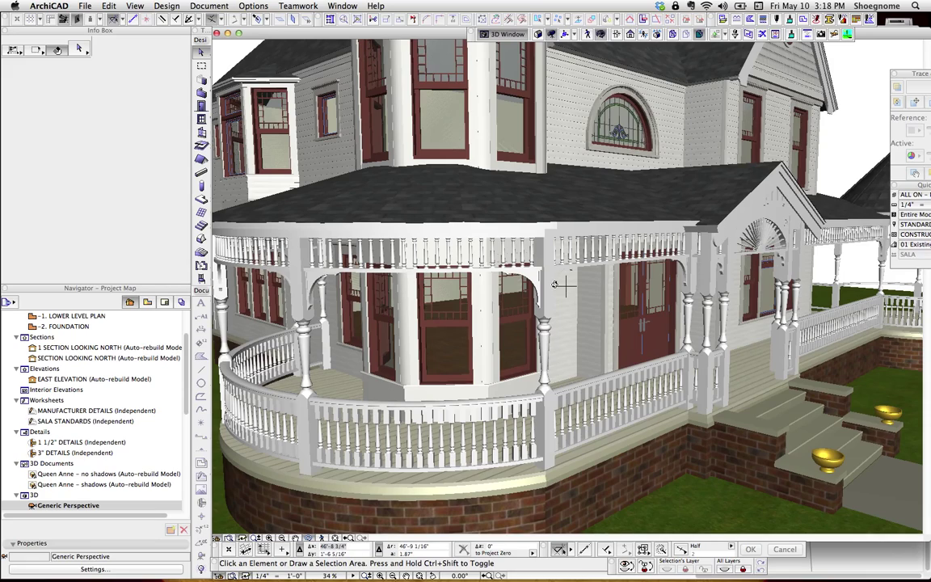
pyautogui.keyDown('shift'); pyautogui.moveTo(565, 284); pyautogui.dragTo(542, 315, button='middle'); pyautogui.keyUp('shift')
pyautogui.moveTo(531, 153); pyautogui.dragTo(514, 299, button='middle')
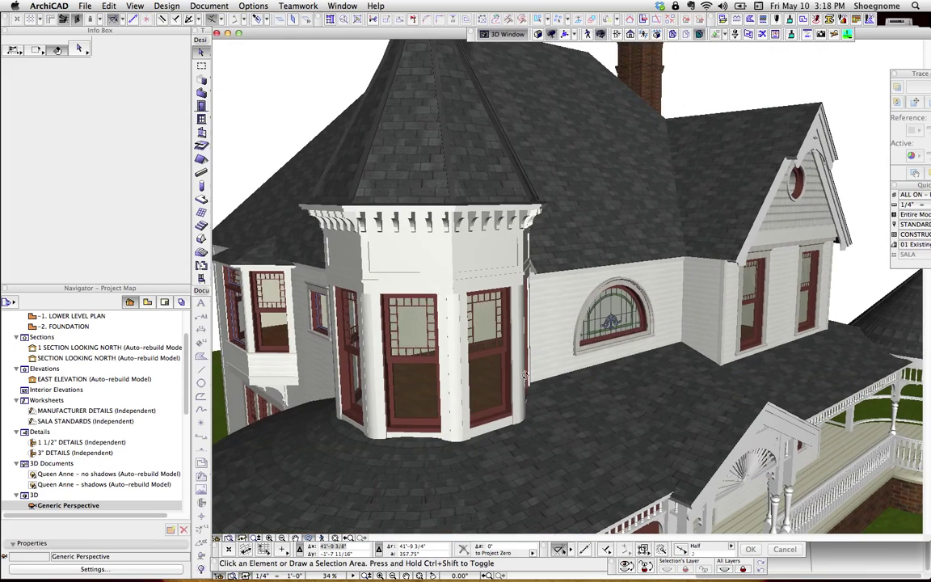
pyautogui.moveTo(492, 148); pyautogui.dragTo(496, 297, button='middle')
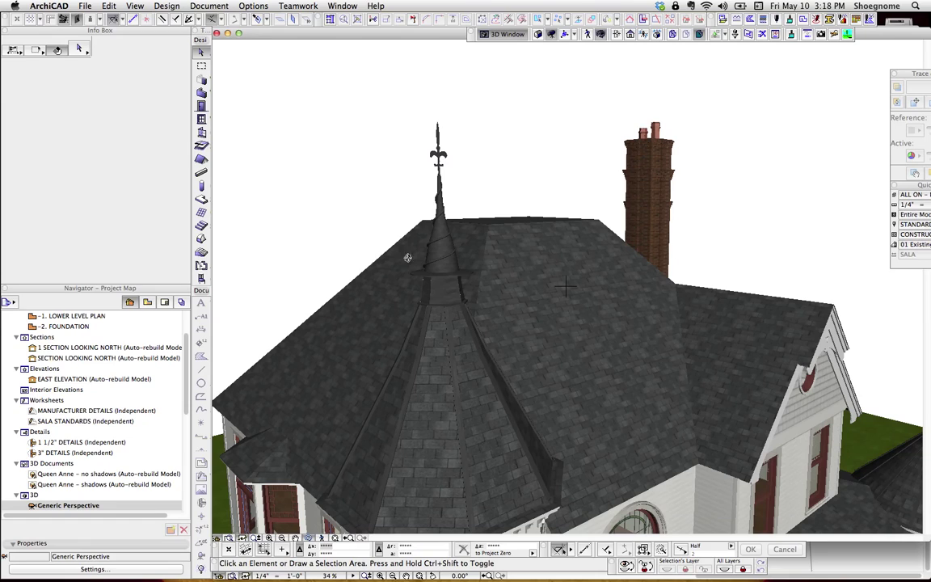